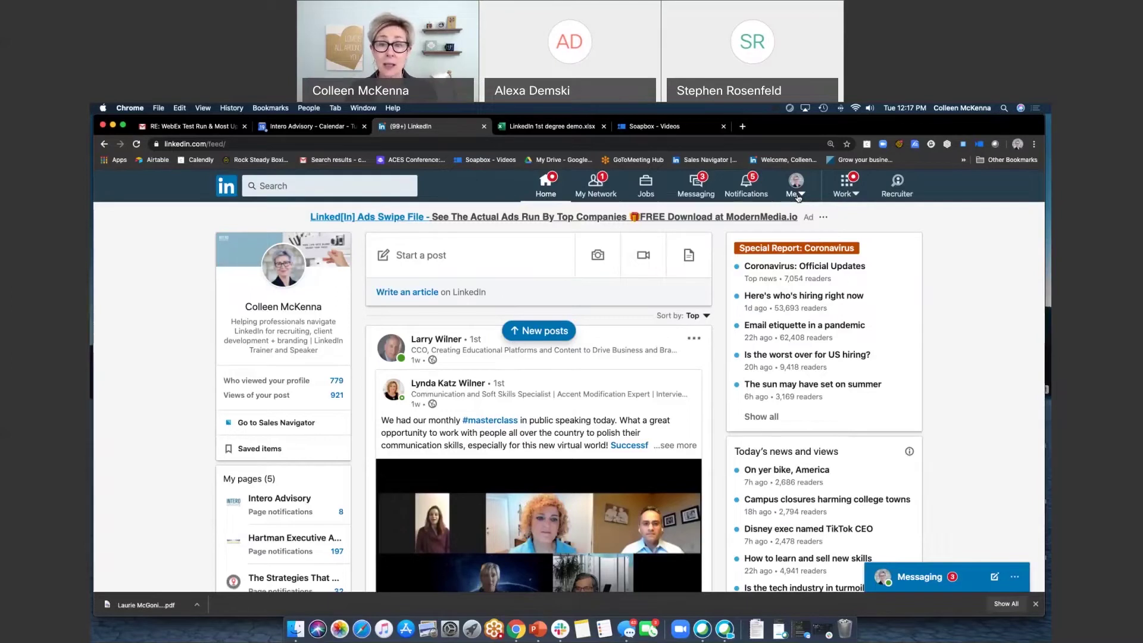
Step: Open LinkedIn's Settings & Privacy page from the Me menu
click(798, 196)
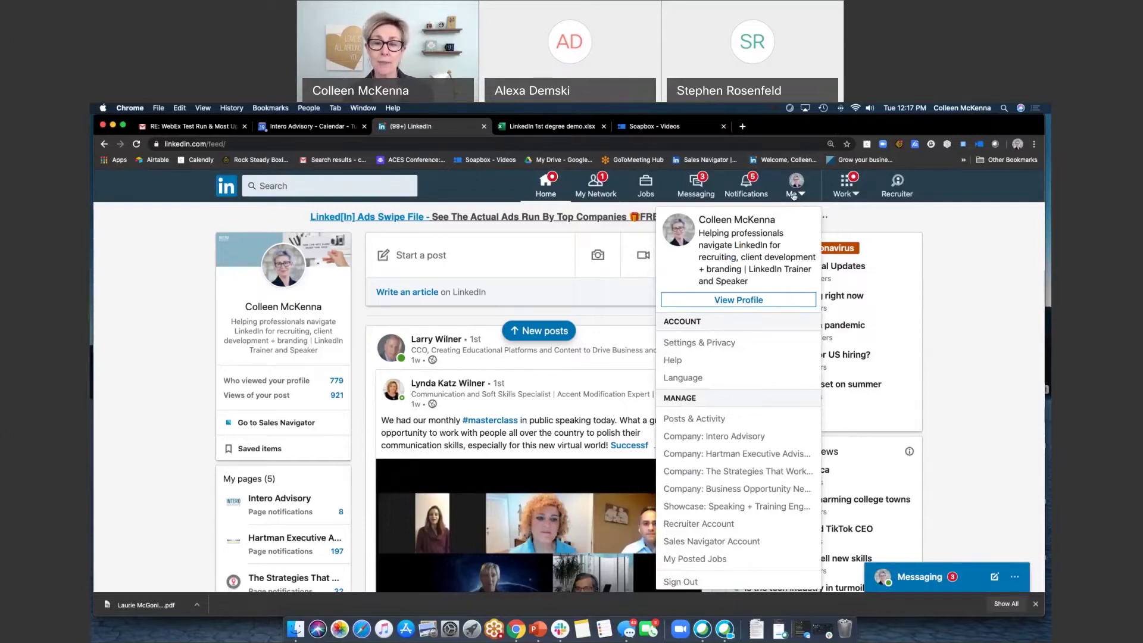
click(712, 341)
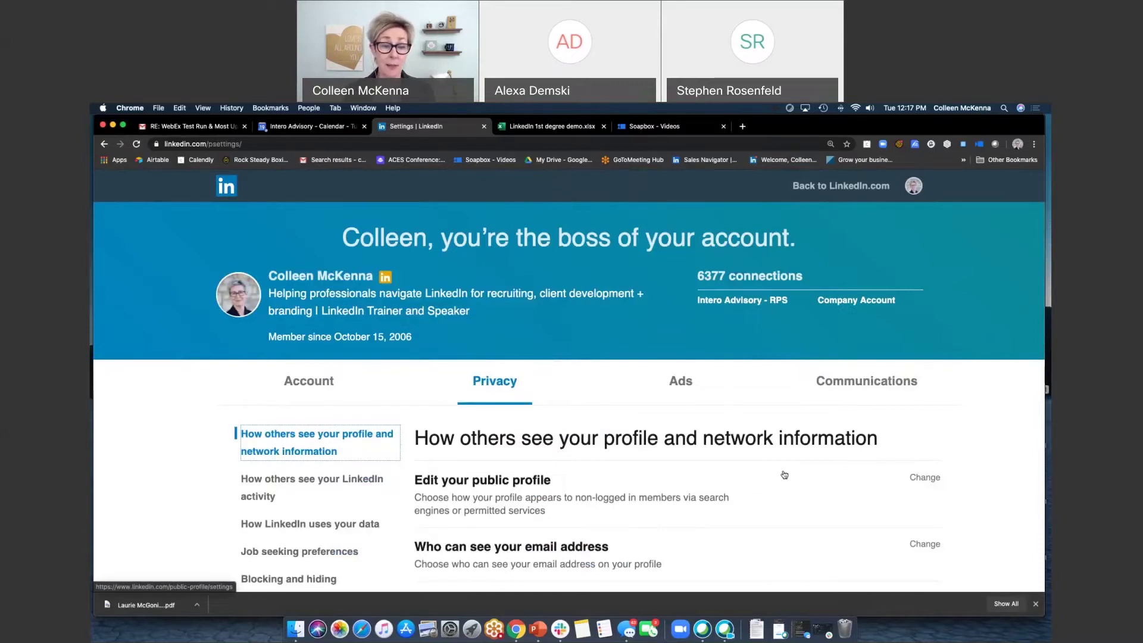
click(309, 381)
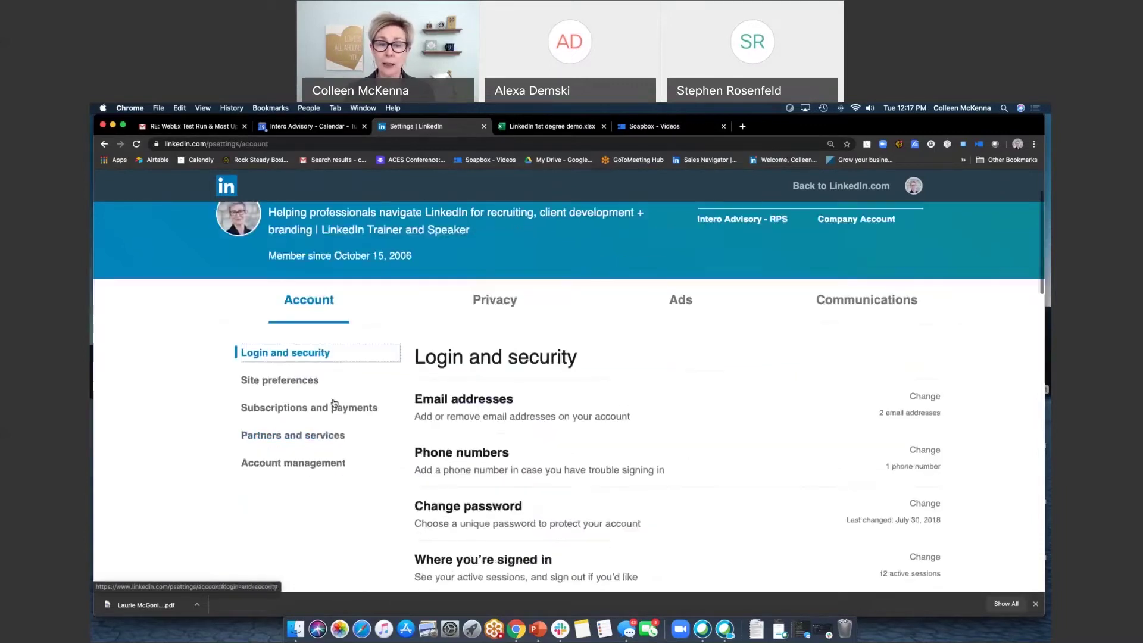
scroll(544, 439, down, 2)
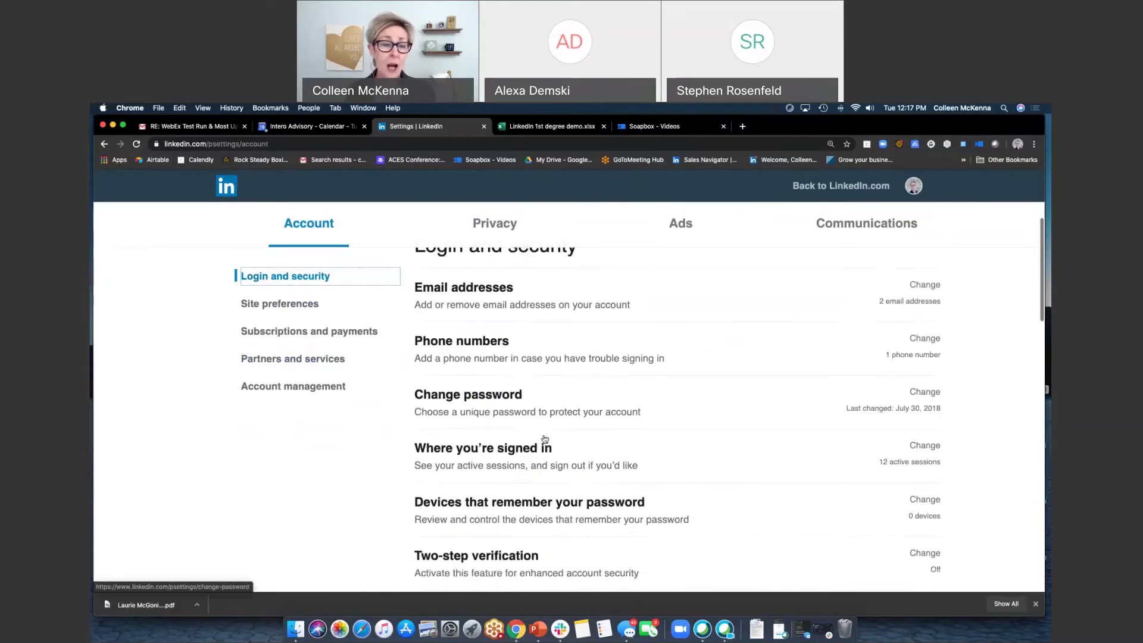
scroll(543, 438, up, 1)
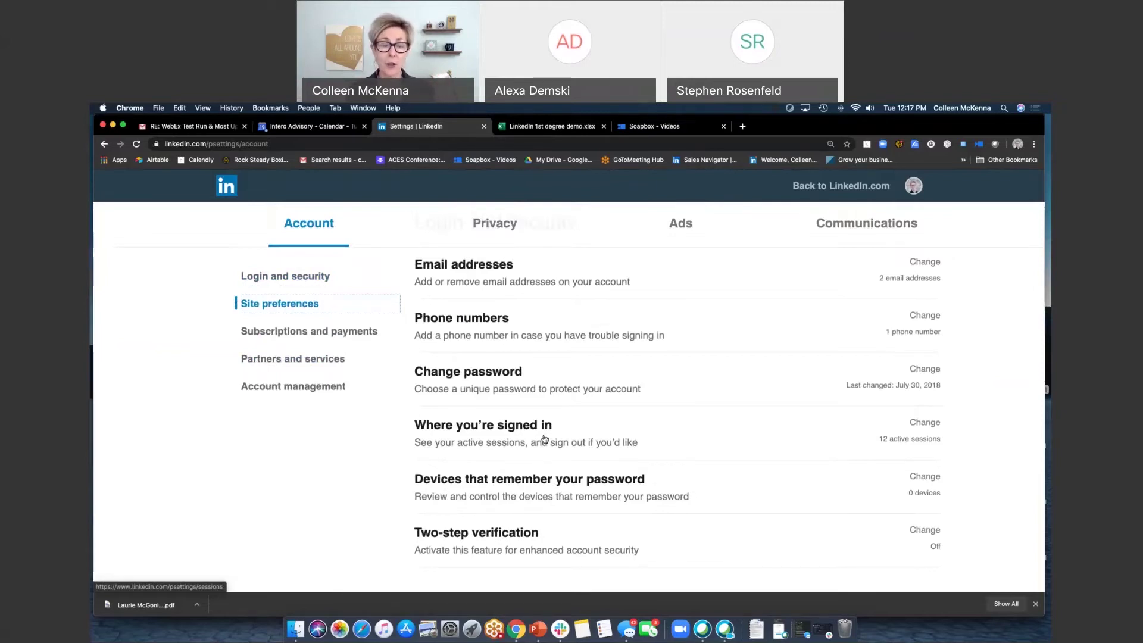
scroll(544, 440, down, 5)
scroll(544, 439, down, 3)
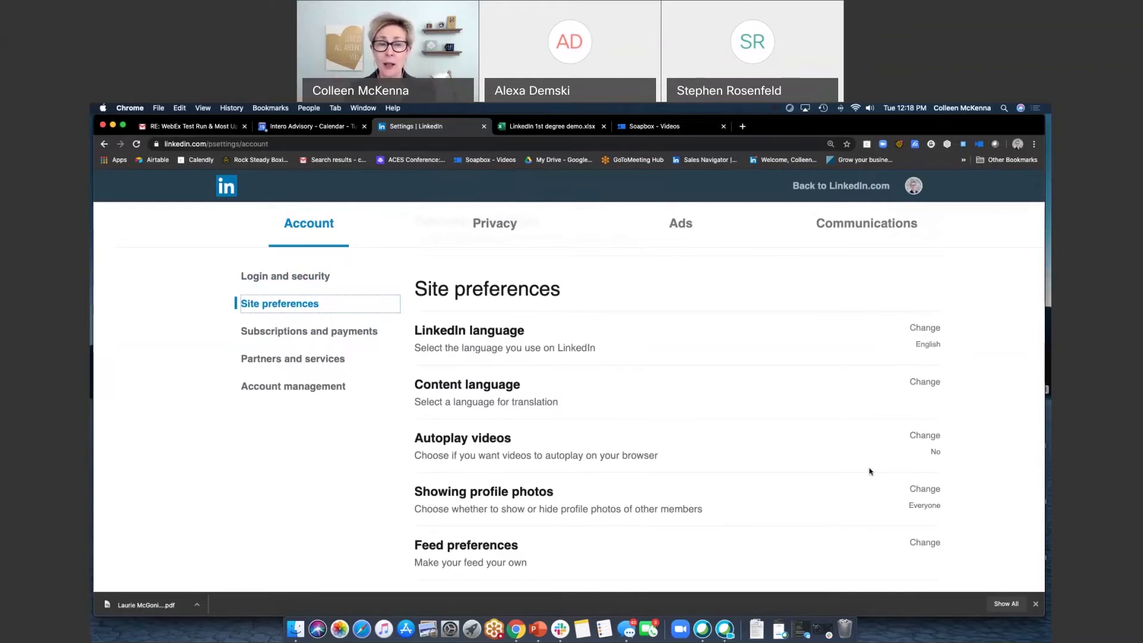
click(455, 241)
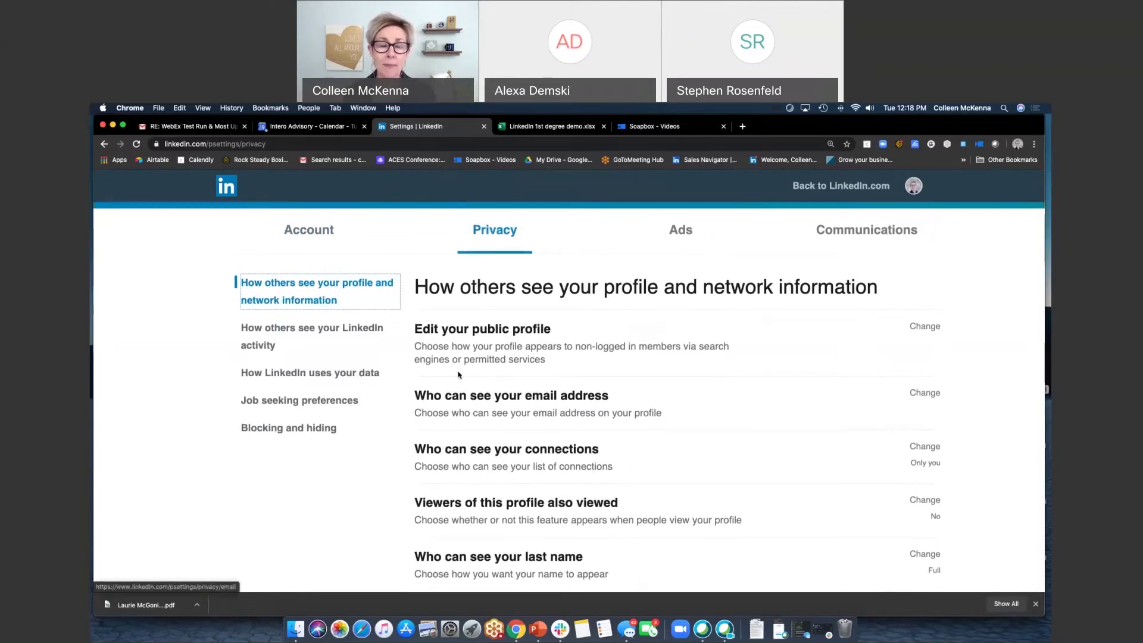
Step: Open the public profile settings and start editing the custom profile URL
scroll(485, 350, down, 1)
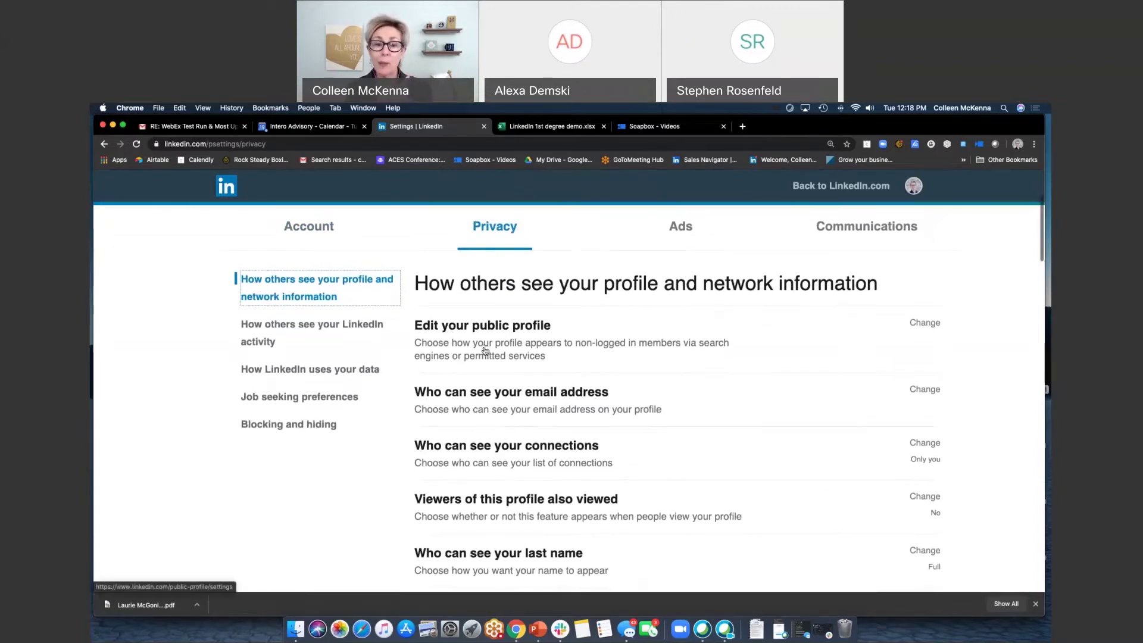
click(485, 351)
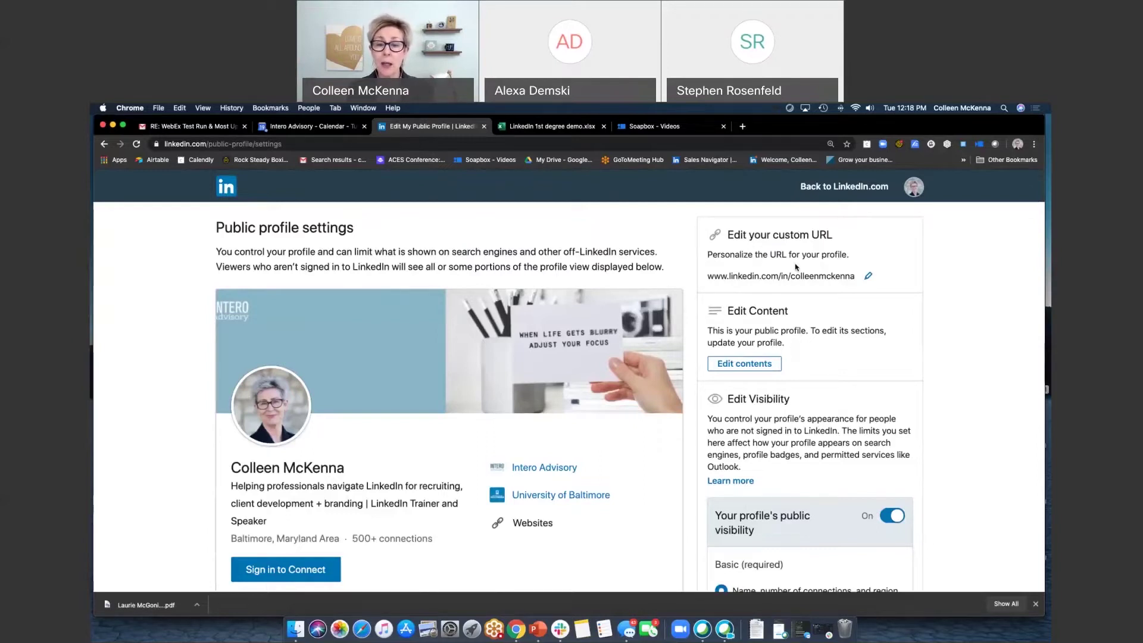
scroll(795, 267, down, 1)
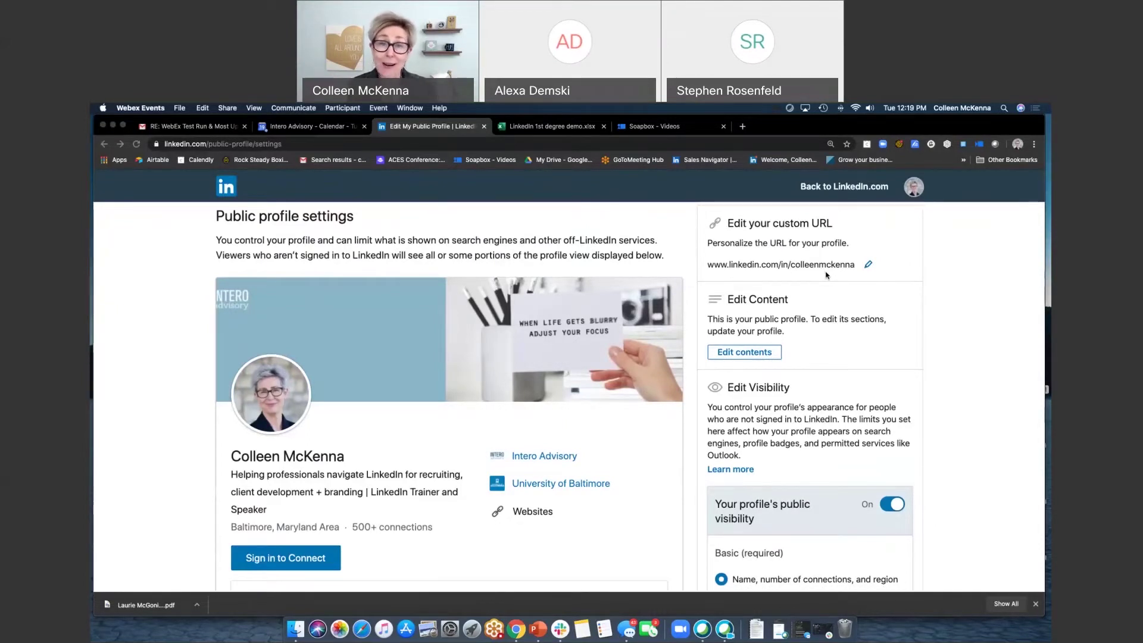
click(867, 264)
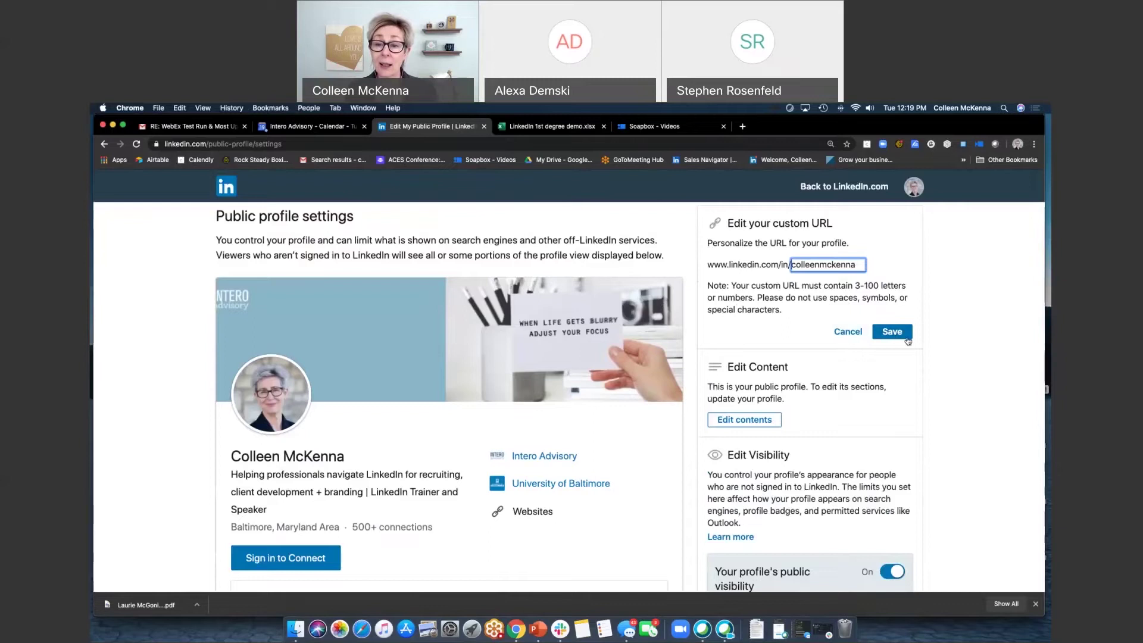
scroll(889, 334, up, 1)
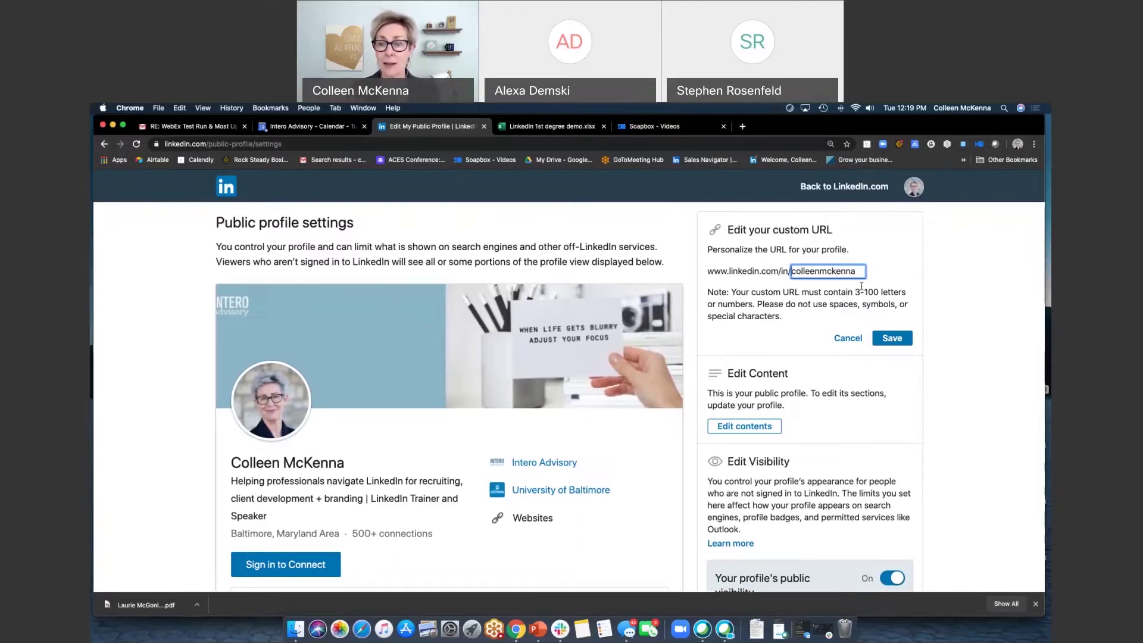
scroll(863, 292, down, 3)
scroll(862, 292, down, 8)
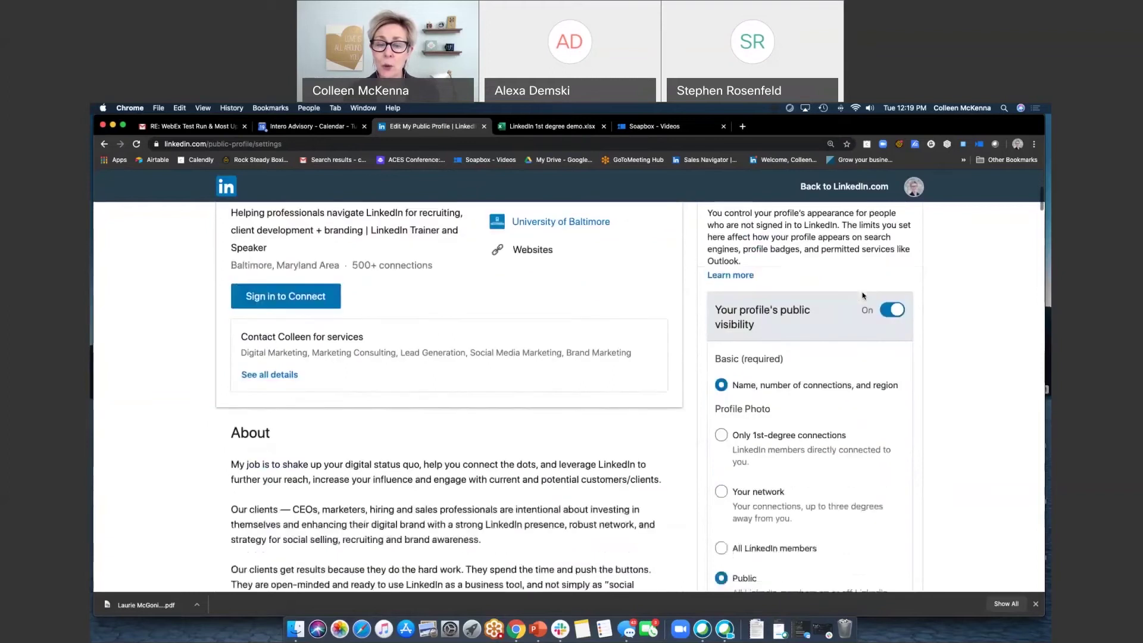
scroll(863, 296, down, 2)
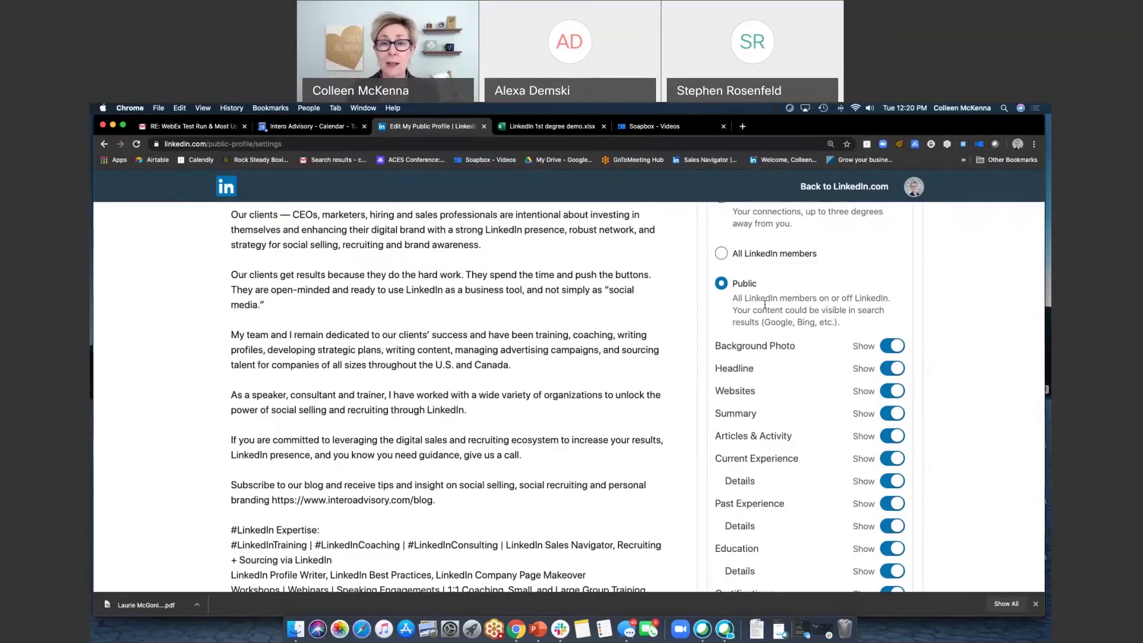
scroll(765, 304, down, 3)
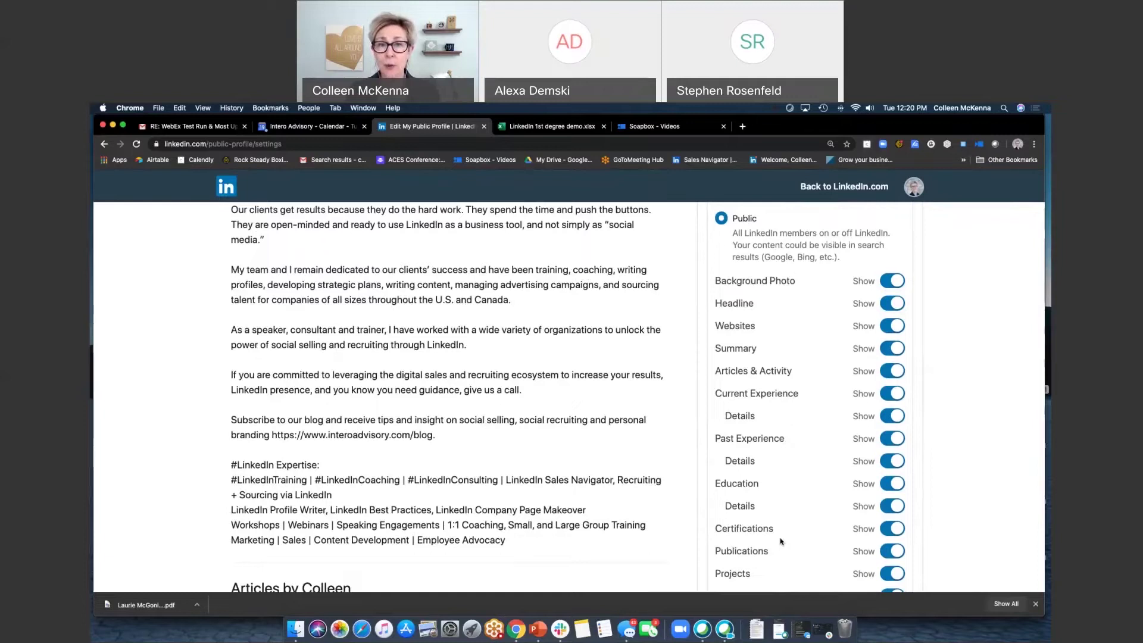
scroll(724, 412, up, 5)
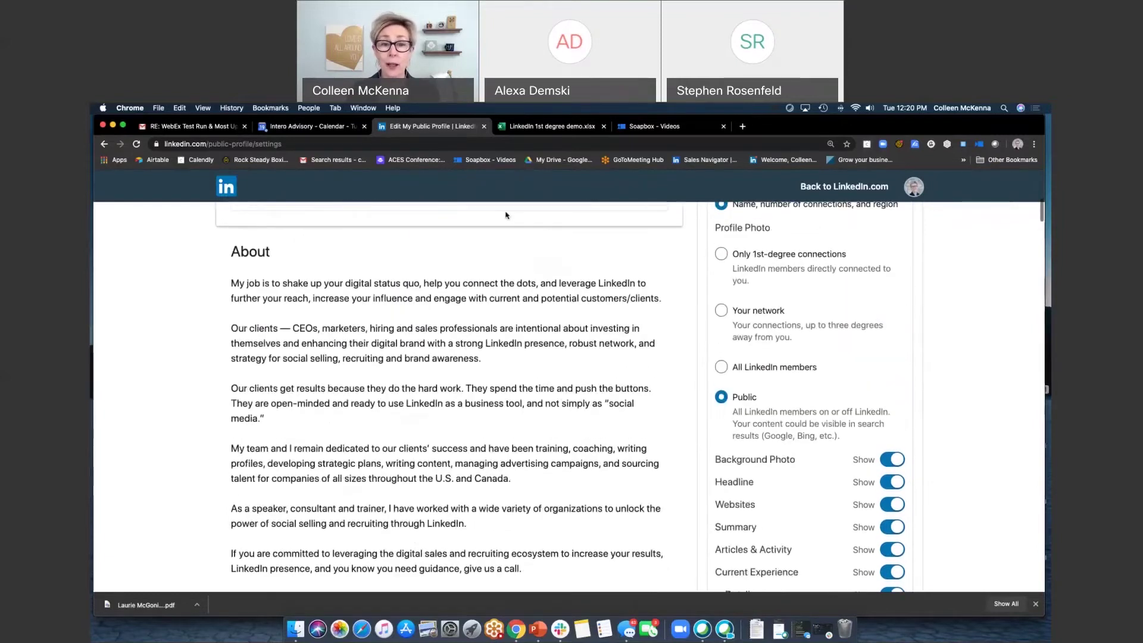
scroll(265, 188, up, 6)
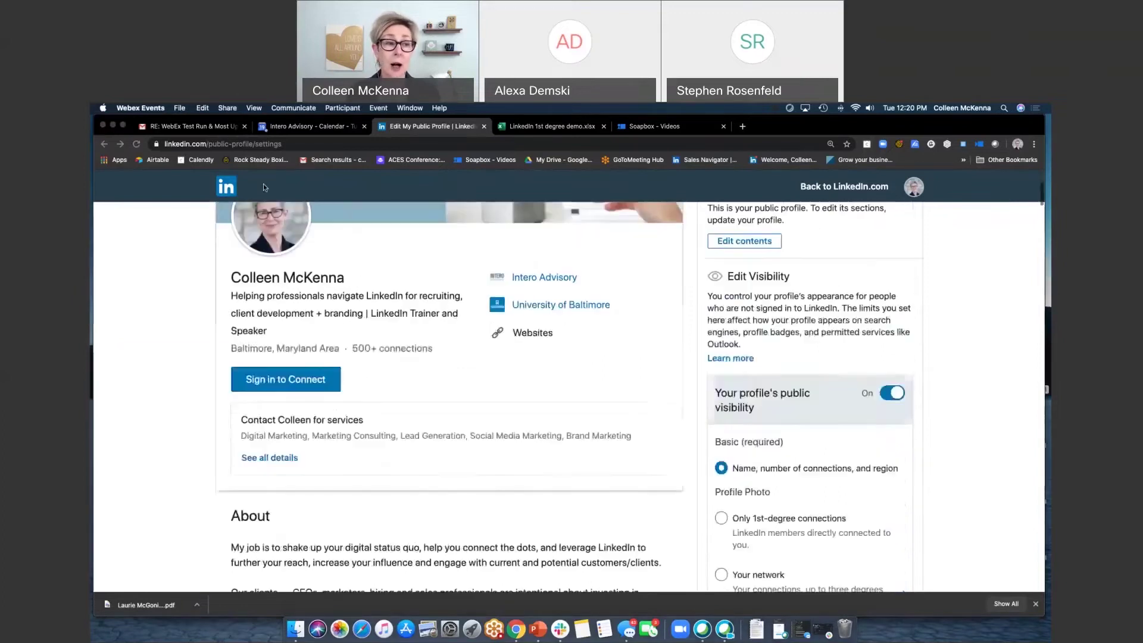
scroll(263, 183, up, 2)
Step: Back in Privacy settings, check connections visibility (Only you) and 'Viewers of this profile also viewed' (No)
click(137, 144)
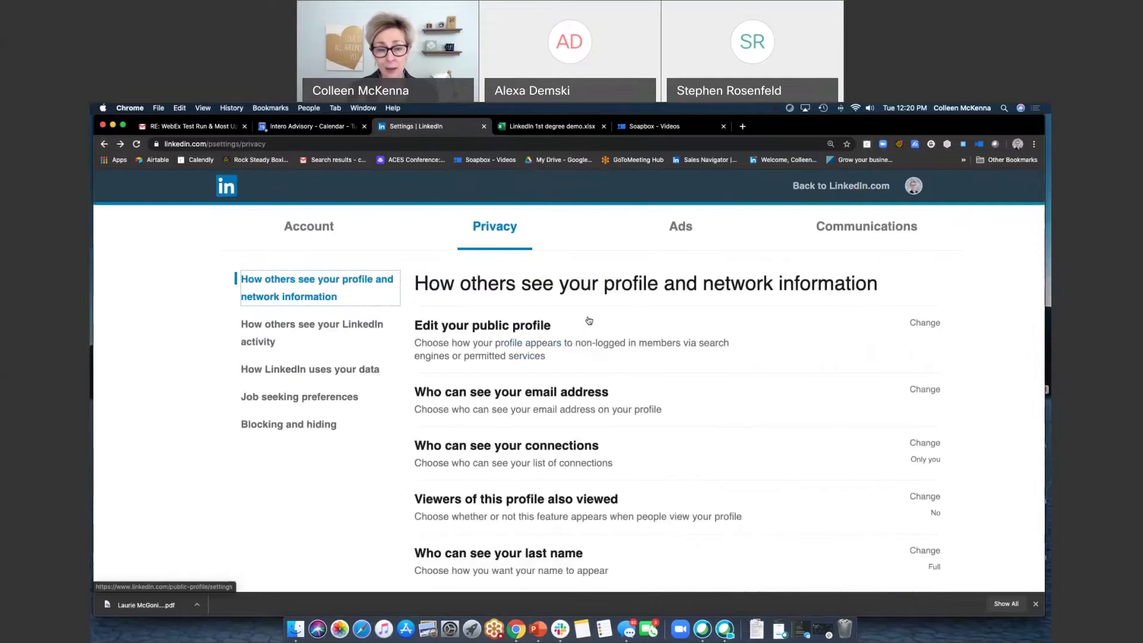
scroll(566, 345, down, 2)
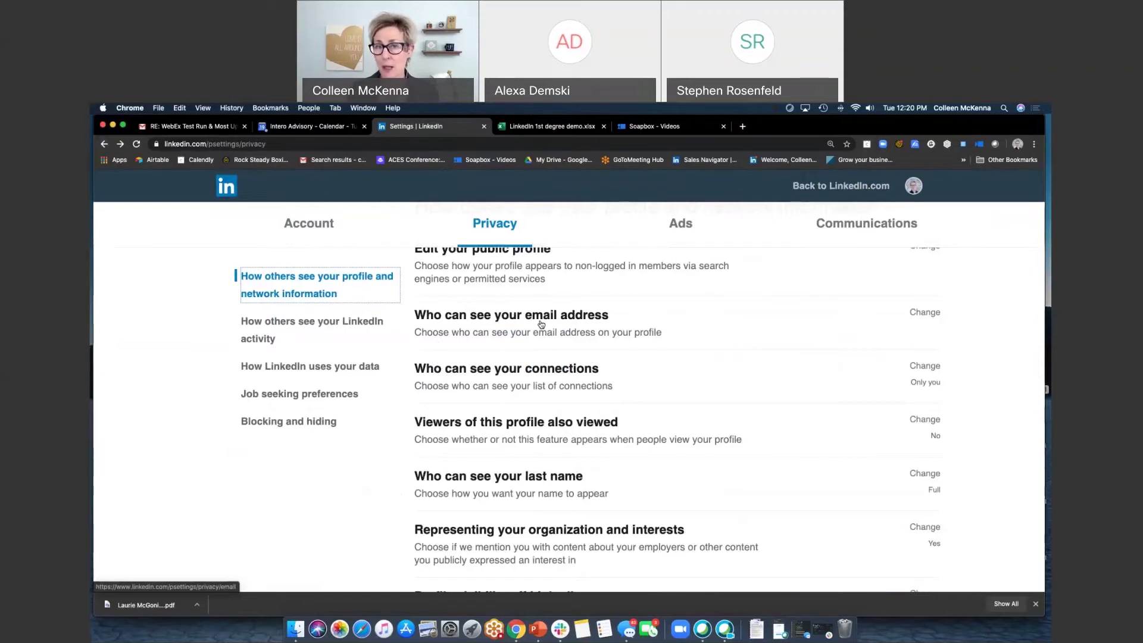
click(572, 369)
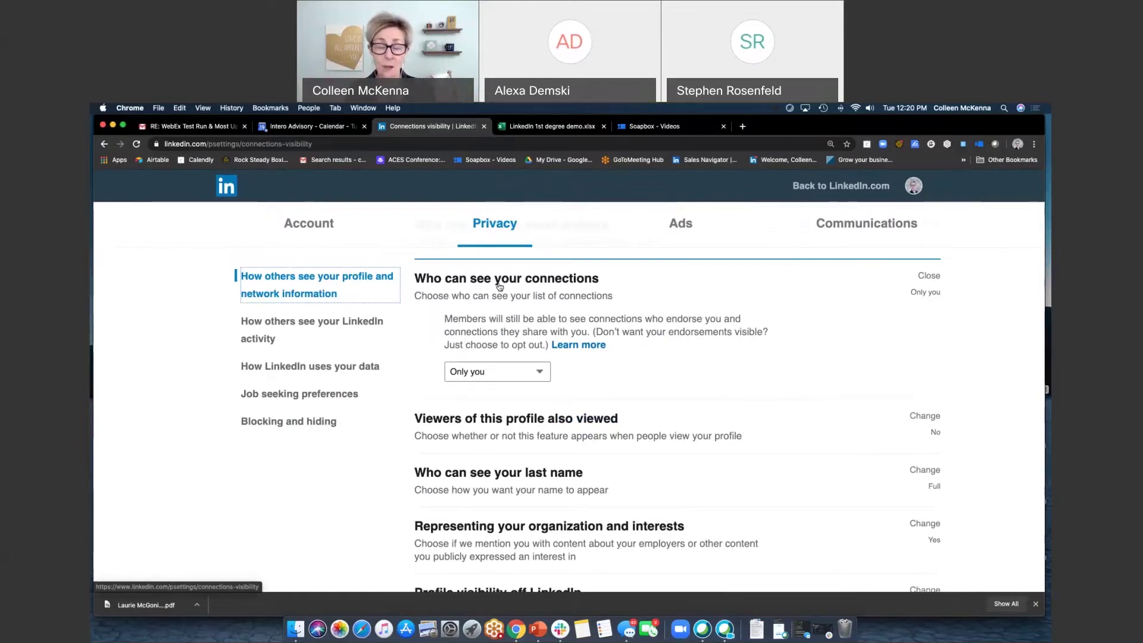
scroll(499, 286, down, 1)
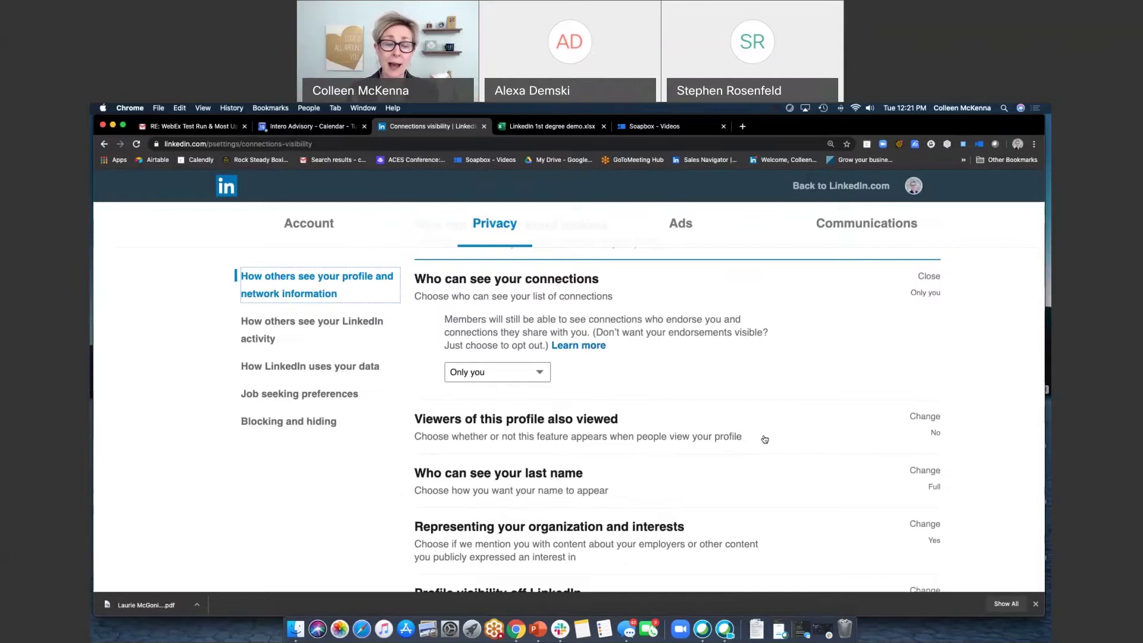
scroll(764, 439, down, 2)
click(751, 378)
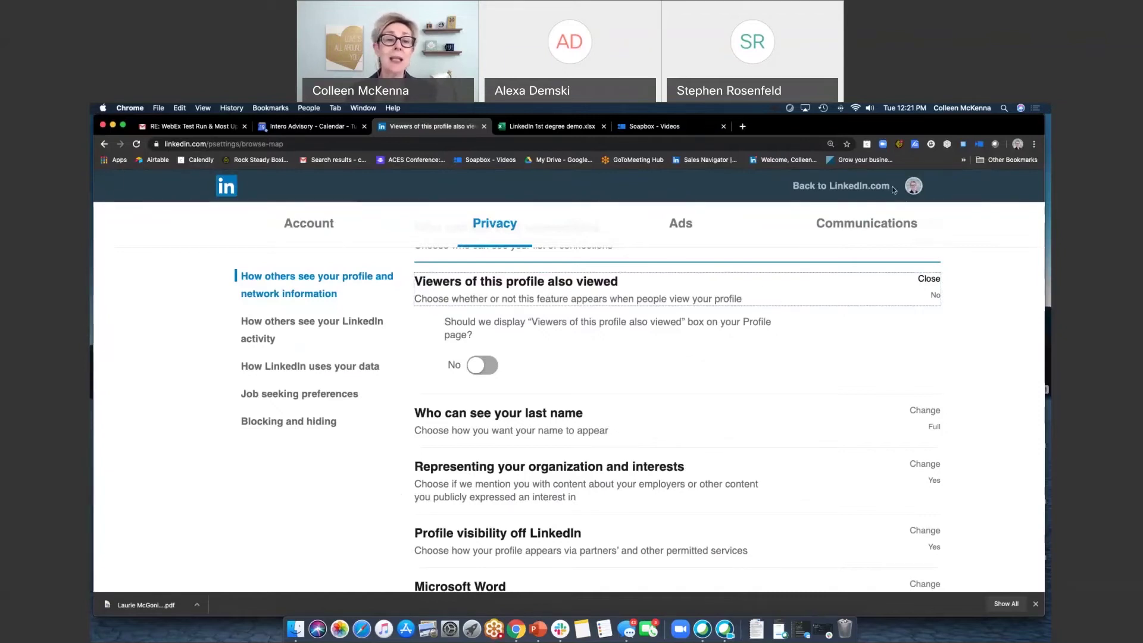
Step: Load LinkedIn in a new tab, view a feed poster's profile, then return to settings
click(742, 130)
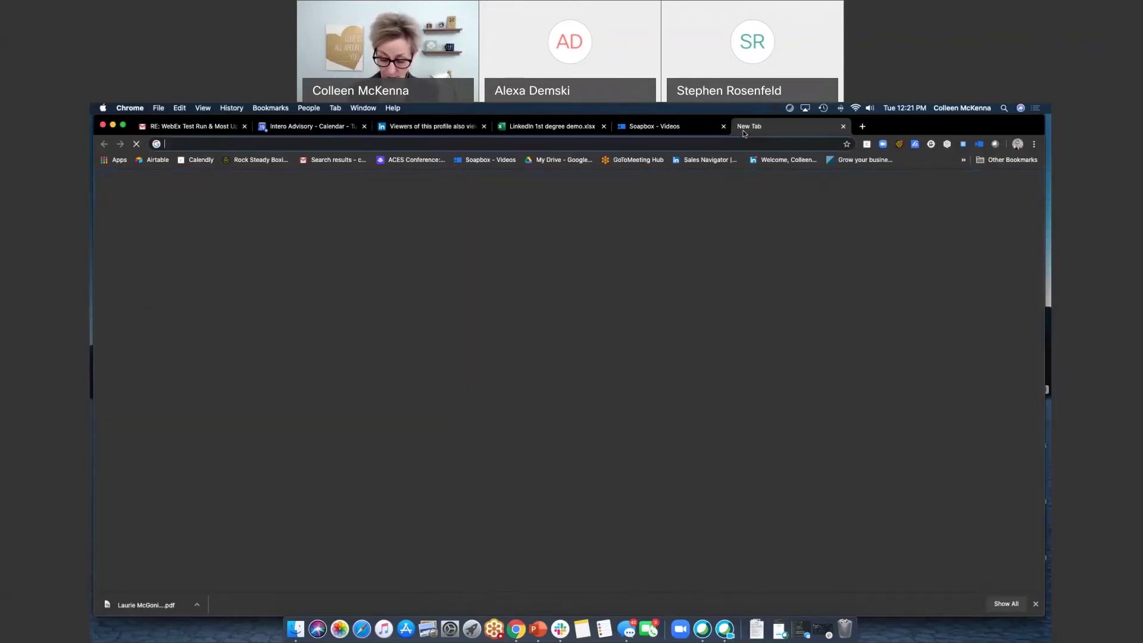
text(linkedin)
key(Return)
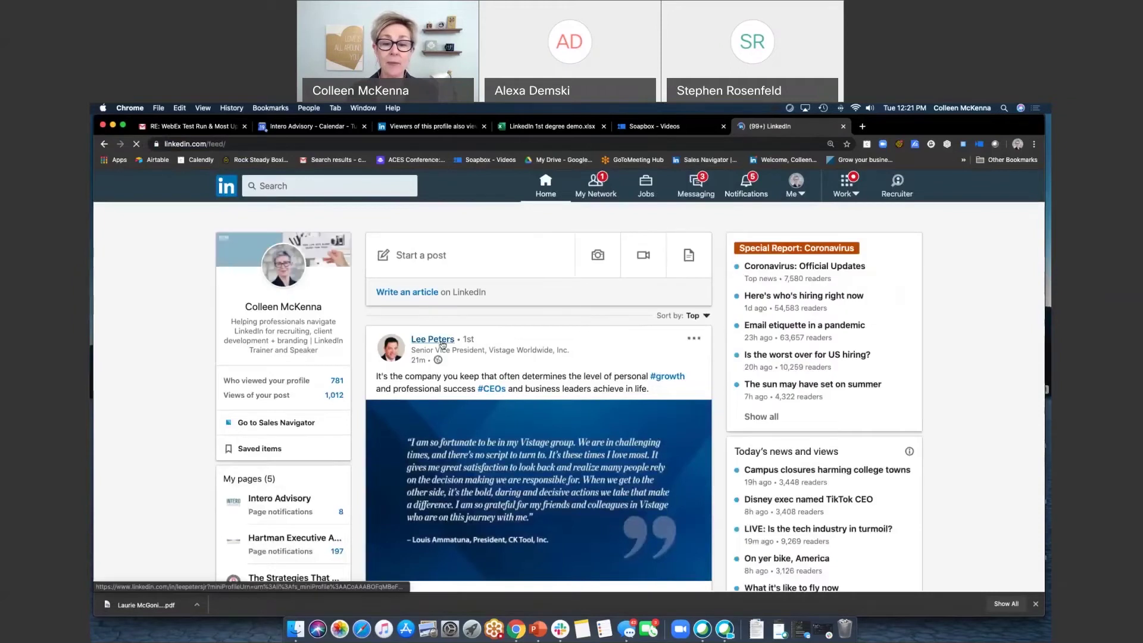
click(517, 366)
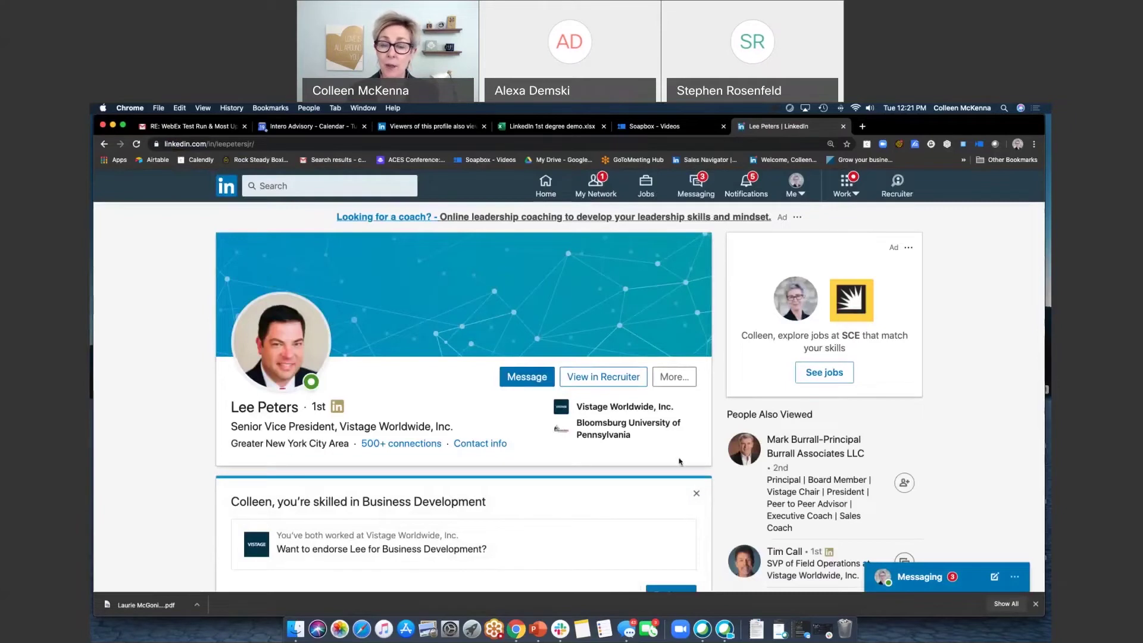
scroll(790, 384, down, 3)
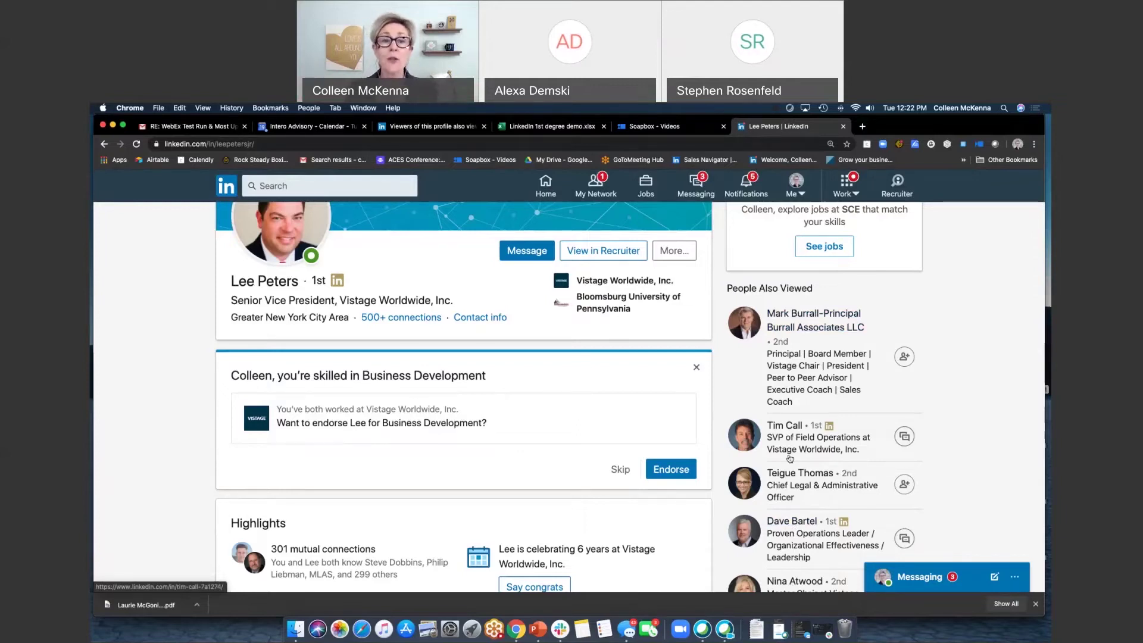
click(439, 135)
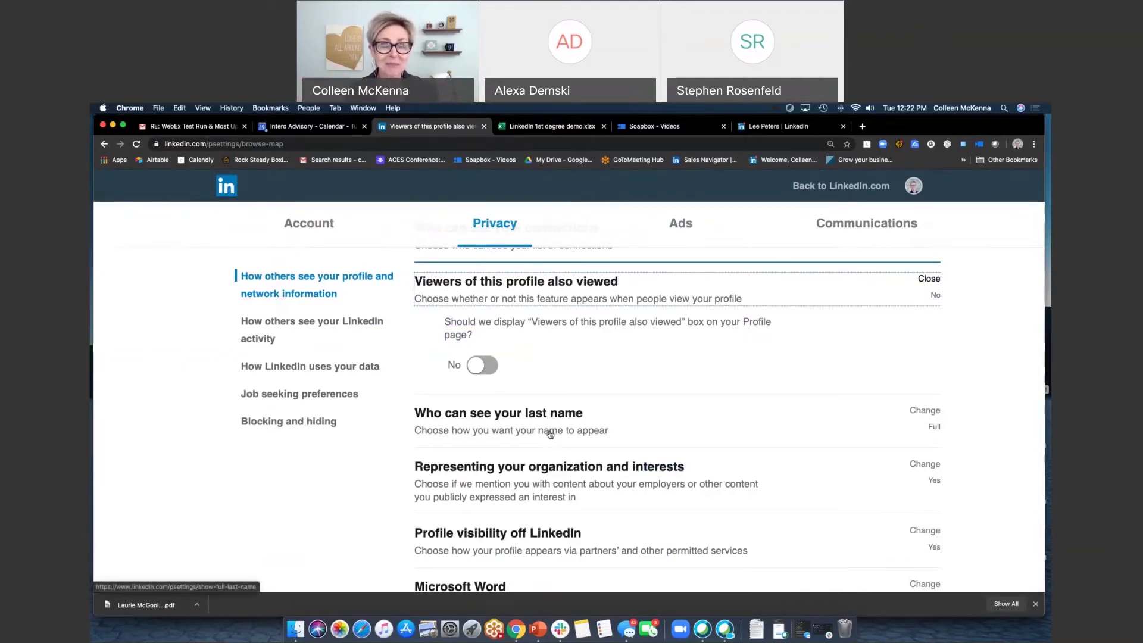
Step: Expand profile viewing options, then continue down to the 'How LinkedIn uses your data' section
scroll(550, 434, down, 5)
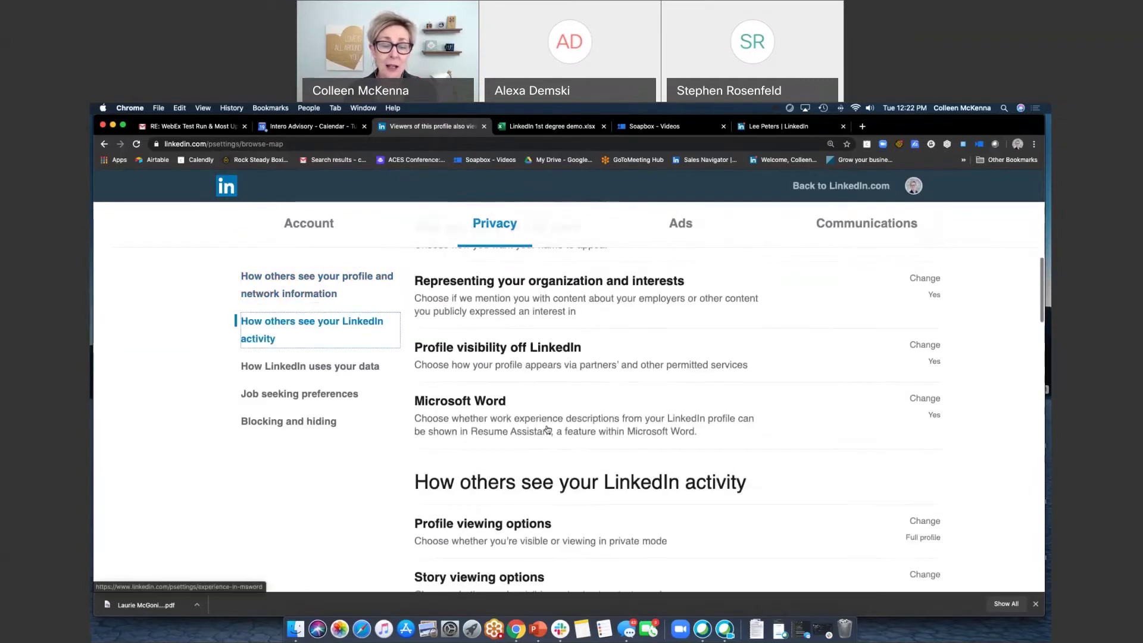
scroll(548, 430, down, 3)
click(544, 436)
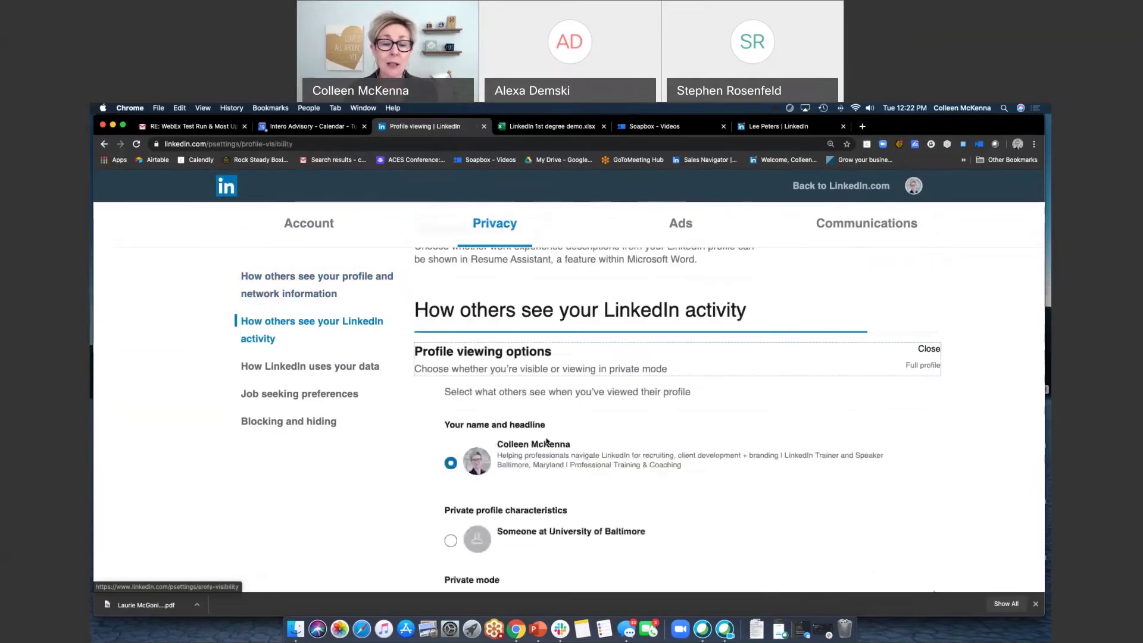
scroll(546, 441, down, 2)
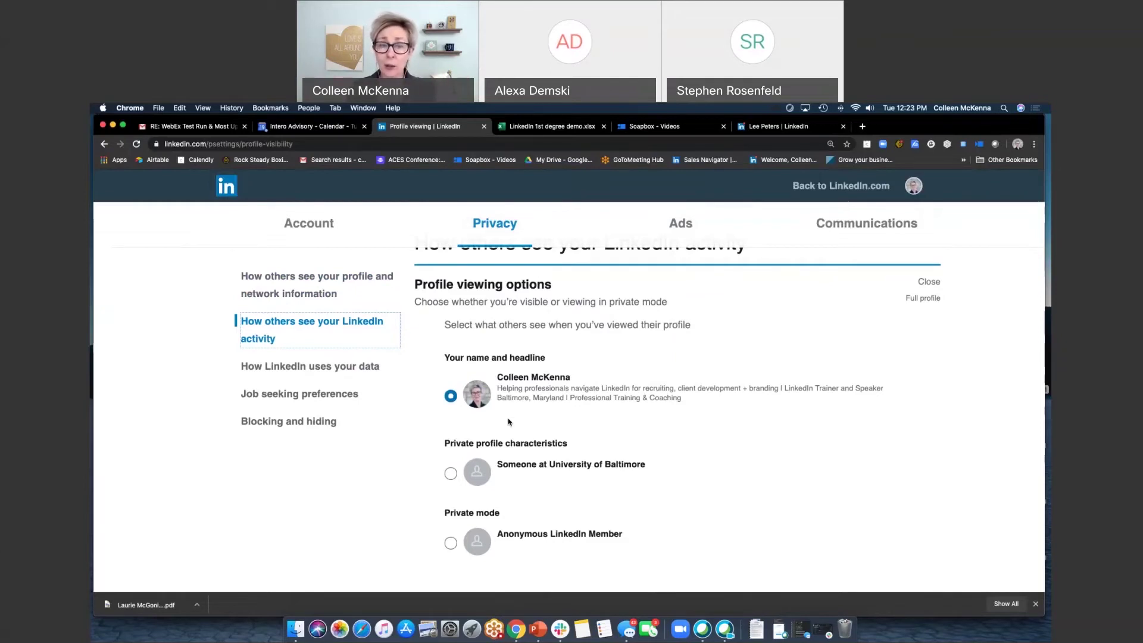
scroll(585, 450, down, 5)
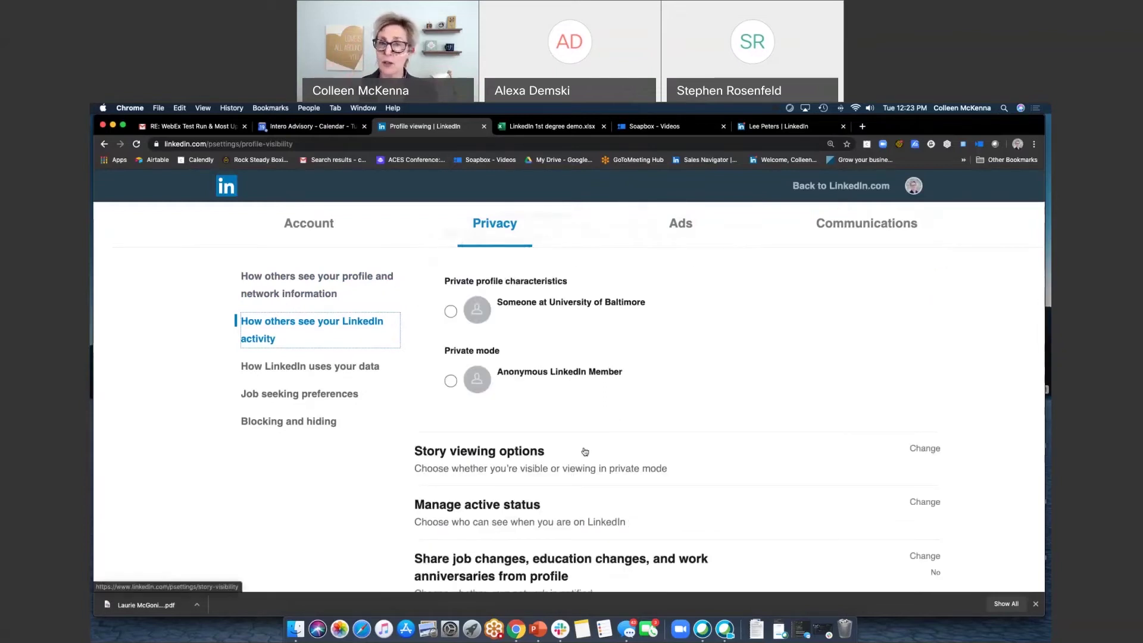
scroll(584, 451, down, 1)
scroll(585, 451, down, 3)
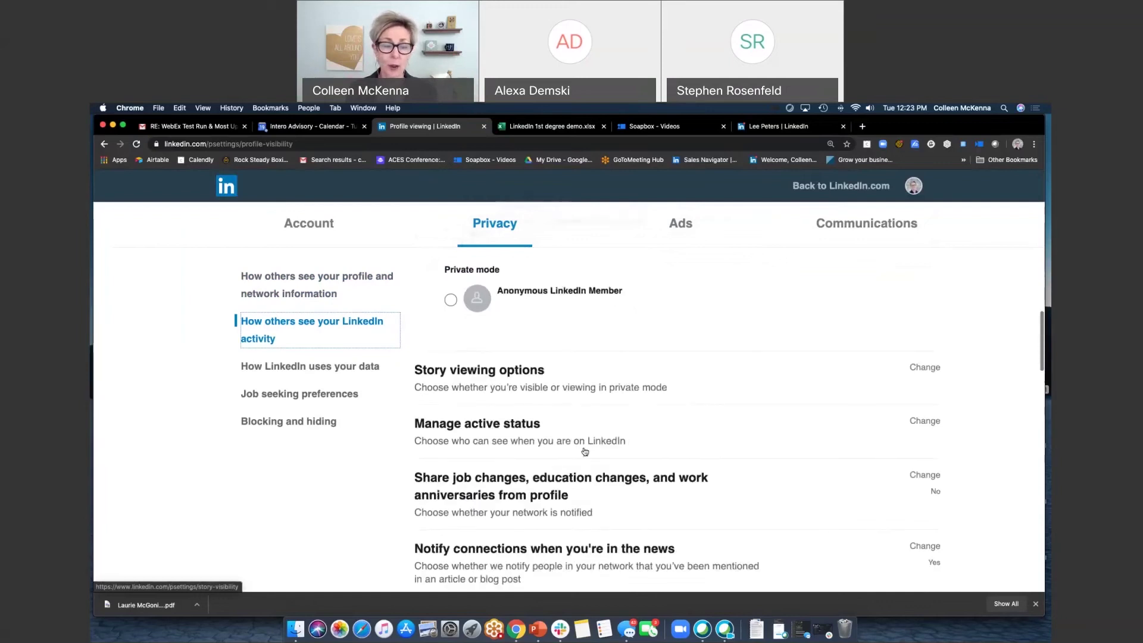
scroll(584, 450, down, 7)
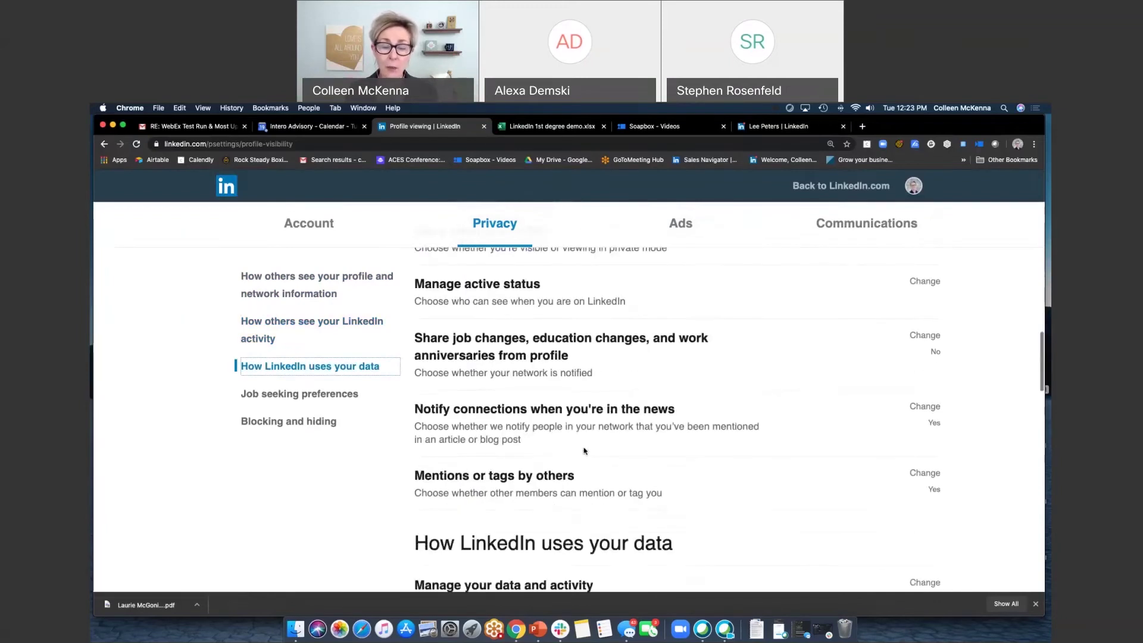
scroll(584, 451, down, 2)
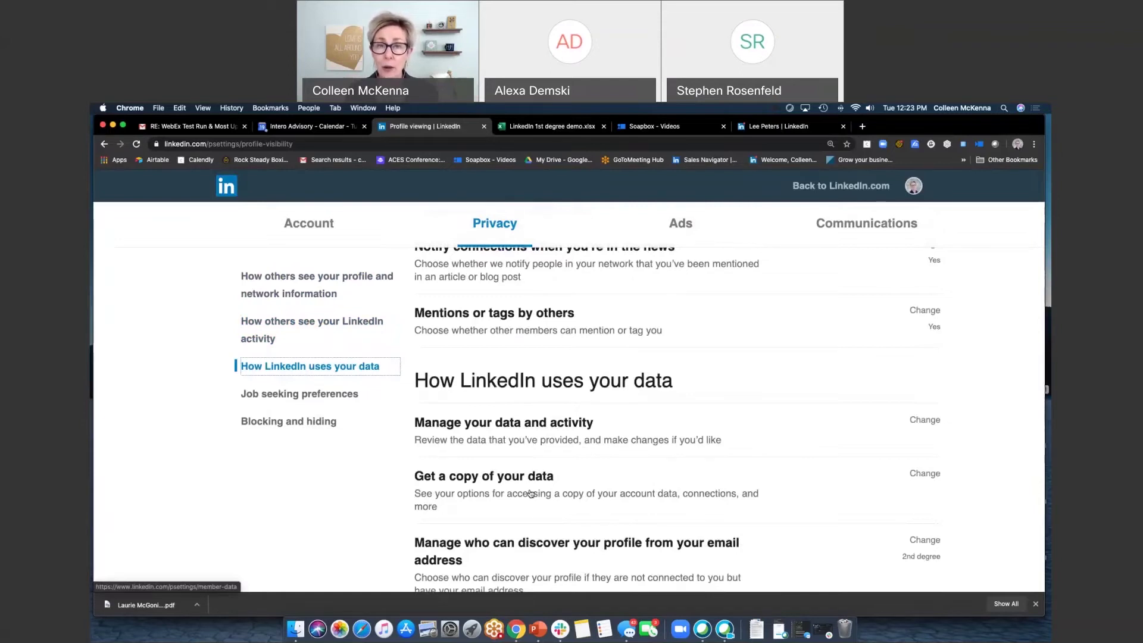
Step: Request a data export containing only Connections via 'Want something in particular?'
click(527, 491)
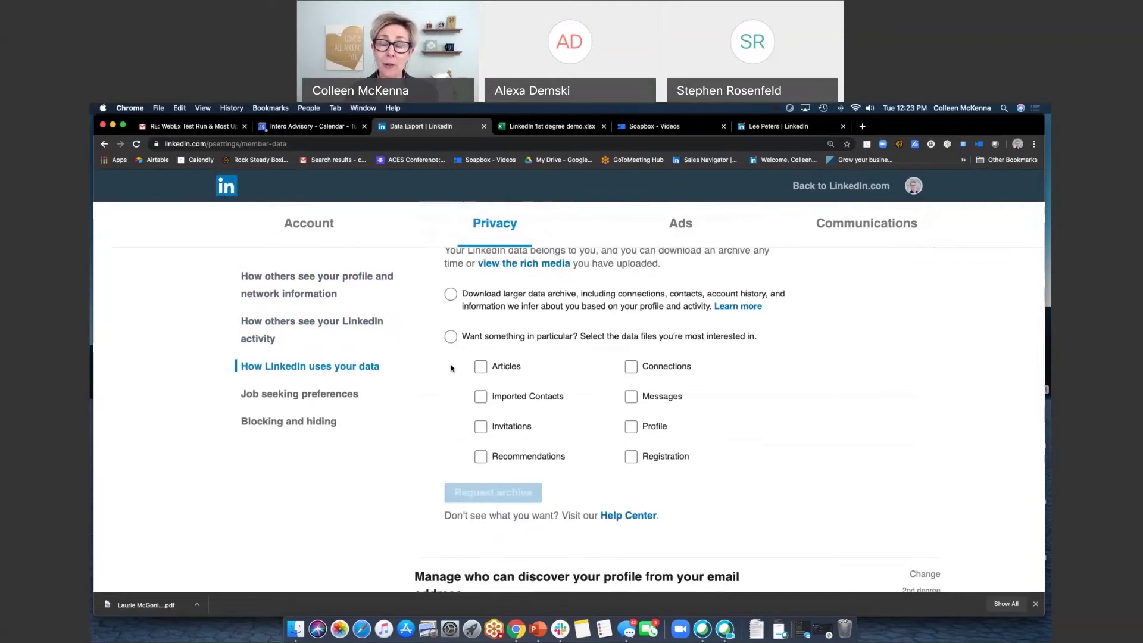
click(451, 336)
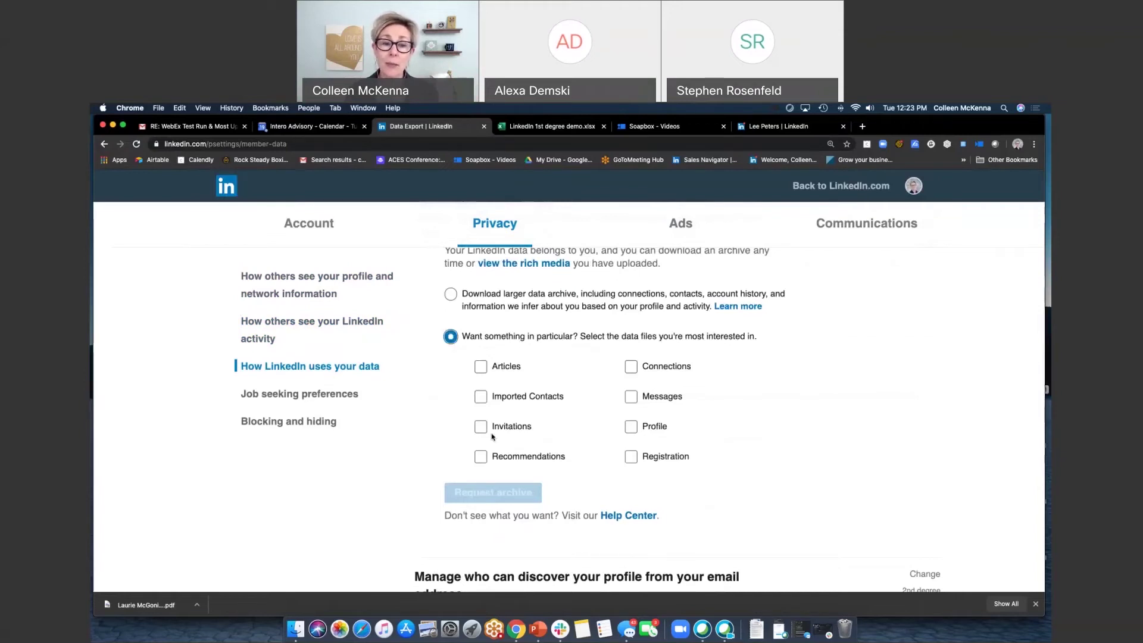
click(631, 366)
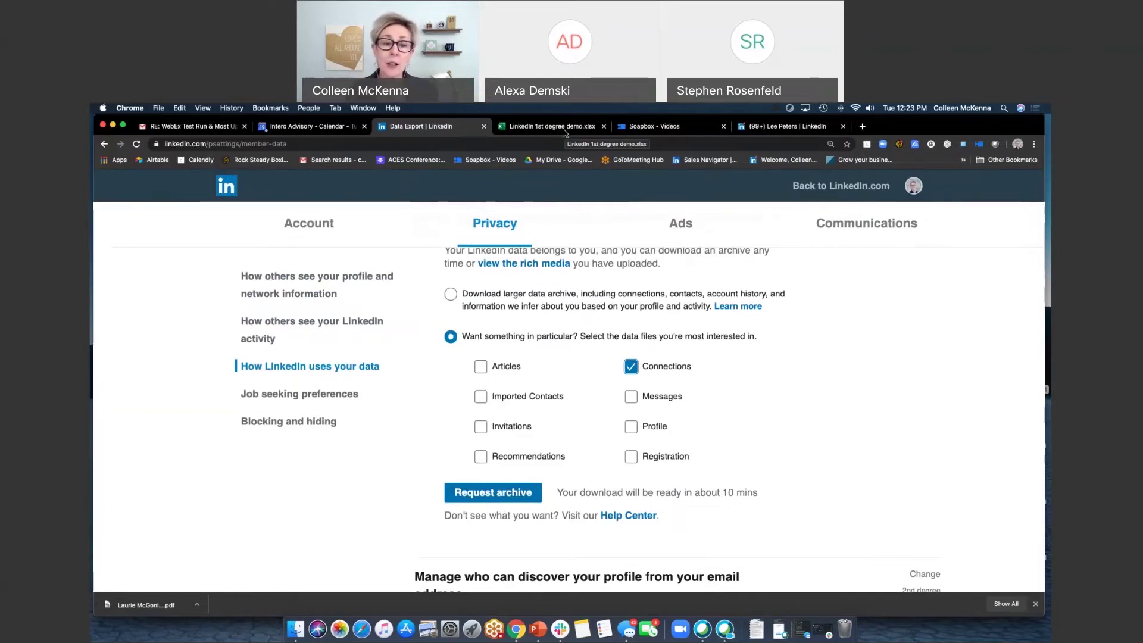
Step: Switch to the 'LinkedIn 1st degree demo.xlsx' workbook tab in Excel Online
click(565, 132)
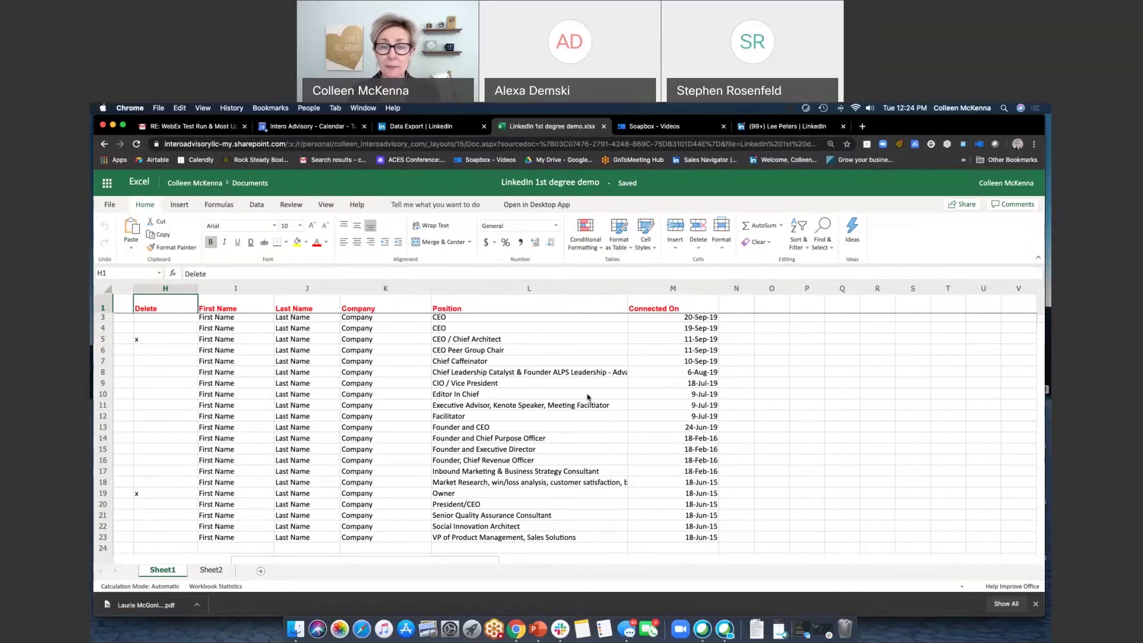
scroll(591, 394, left, 2)
scroll(591, 395, left, 5)
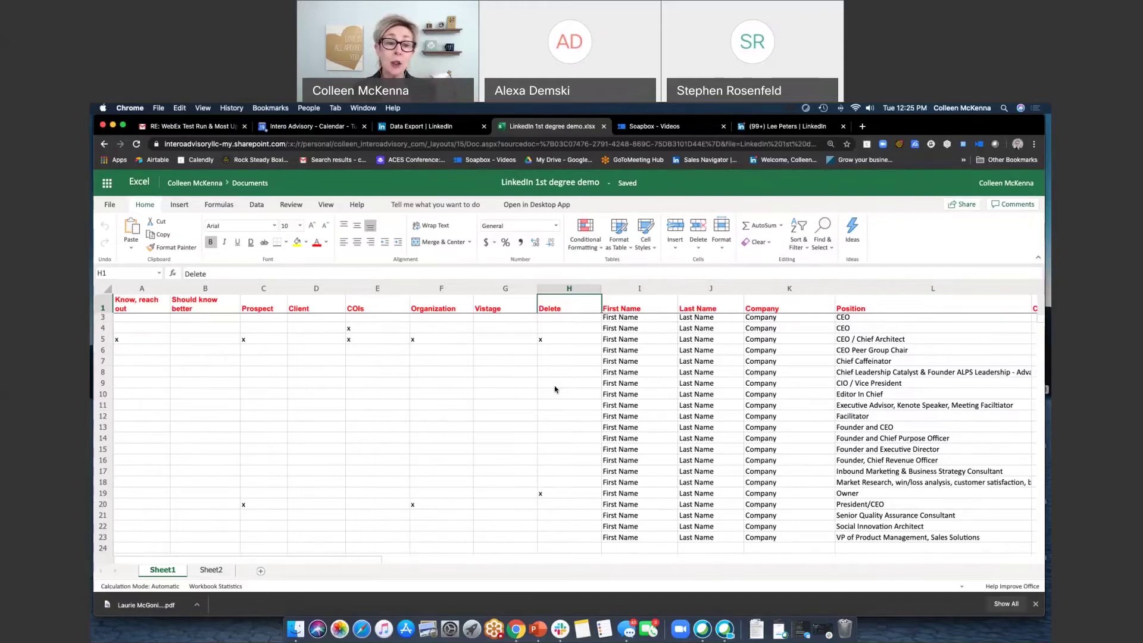
Step: Change the column G header from Vistage to Towson
click(515, 312)
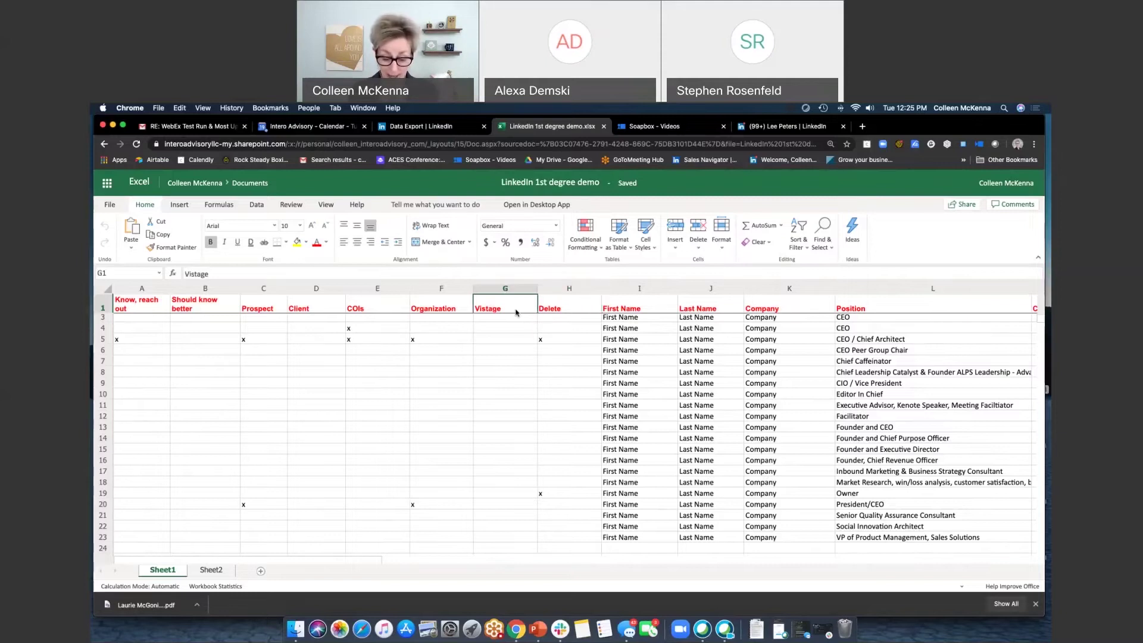
text(Towson)
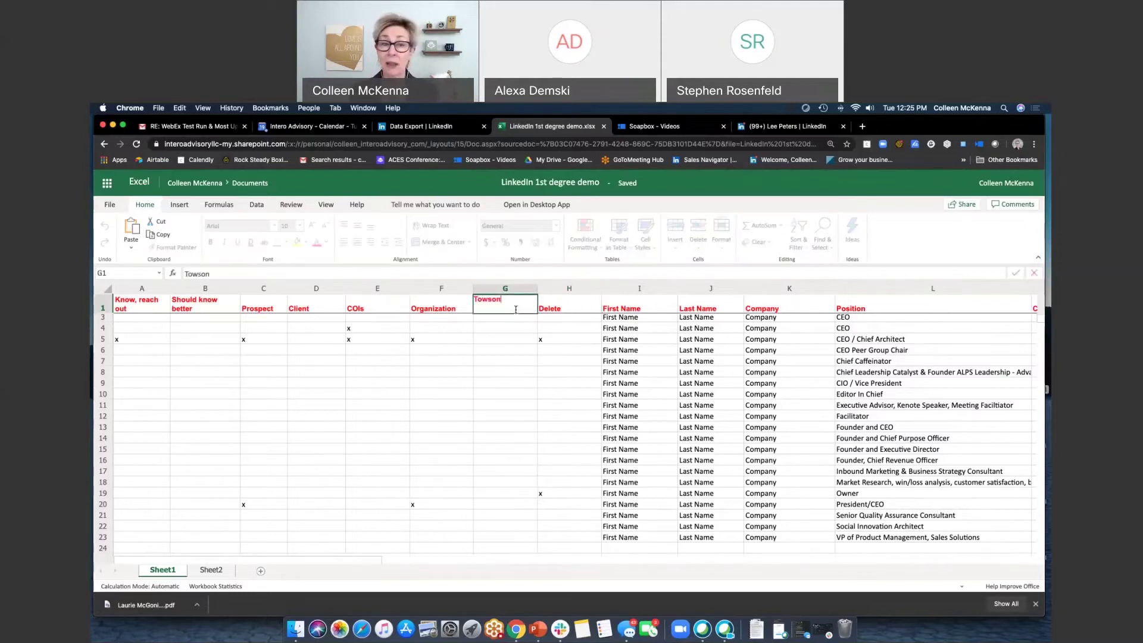
click(505, 360)
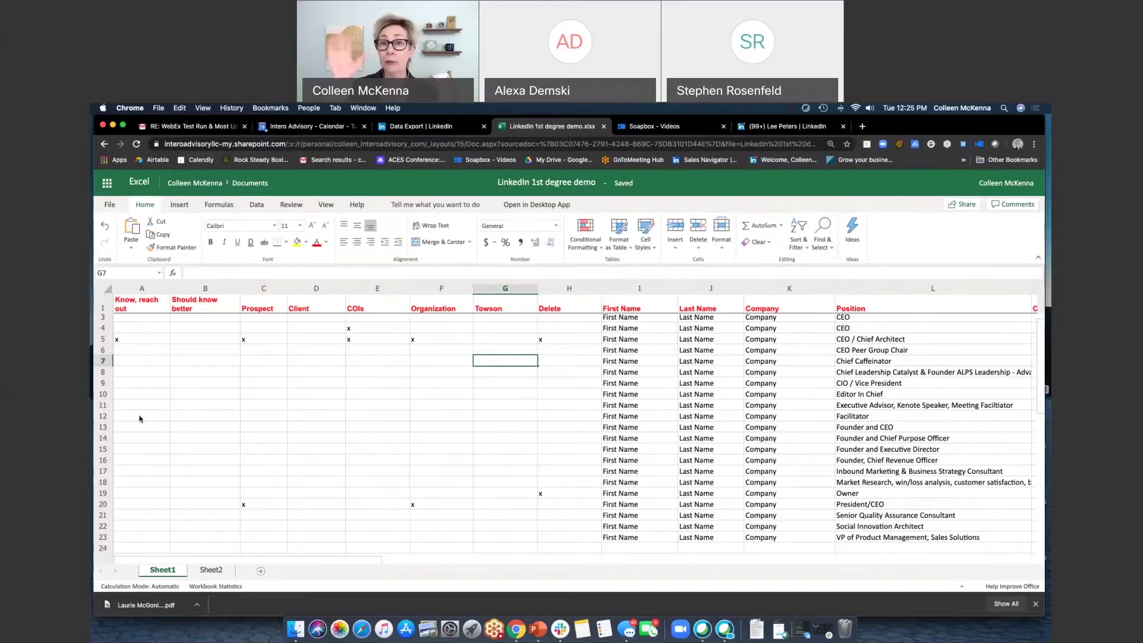
scroll(155, 422, down, 1)
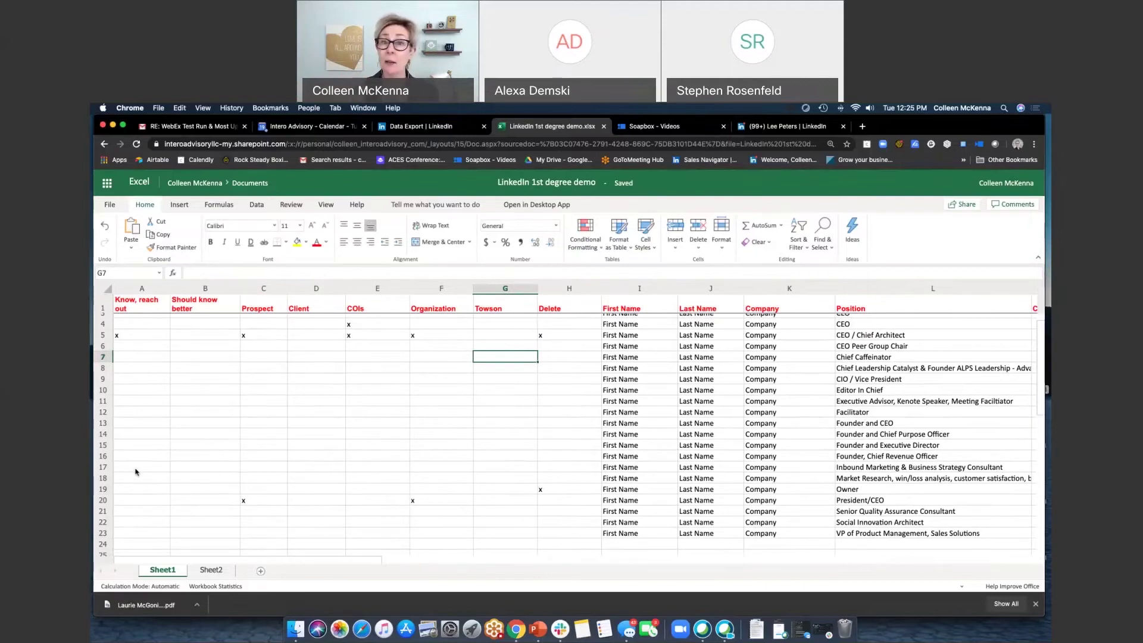
click(215, 312)
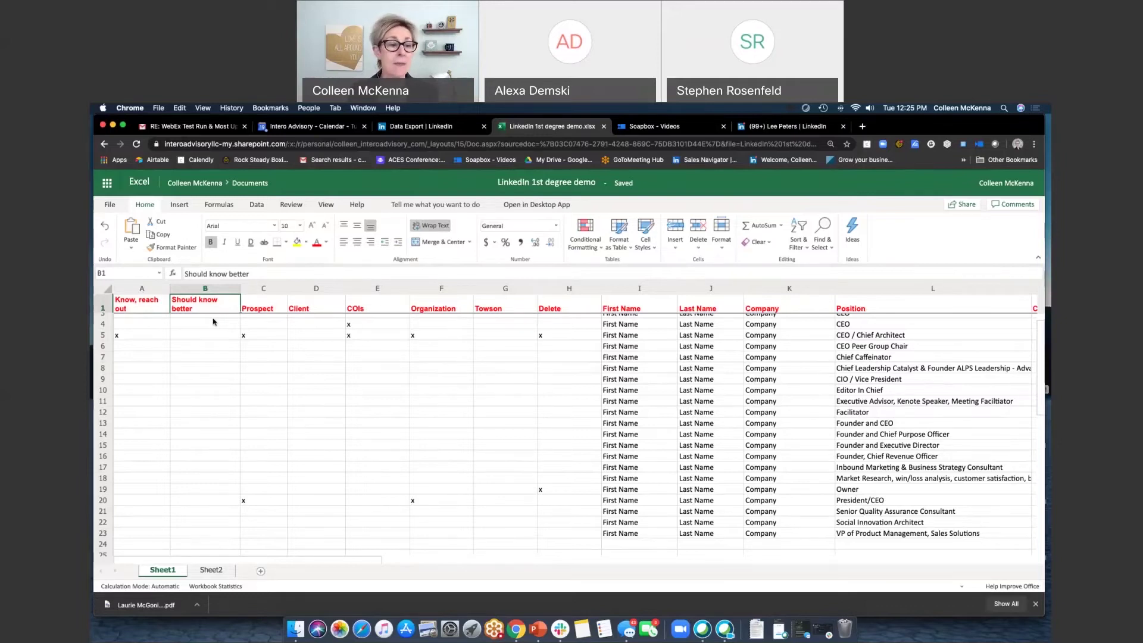
click(256, 289)
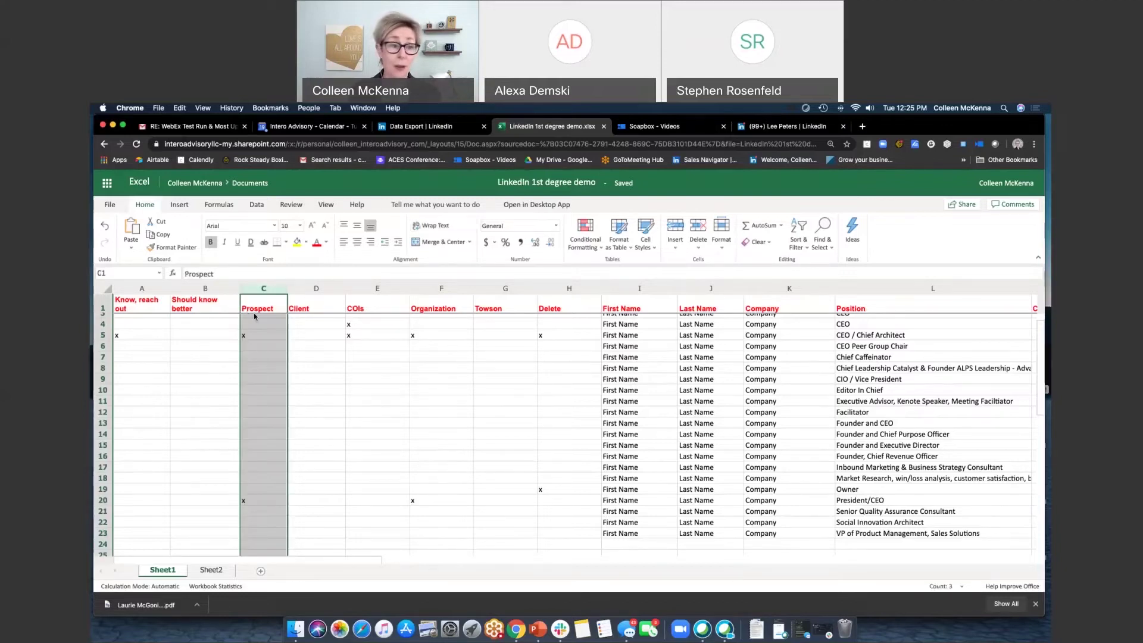
click(308, 311)
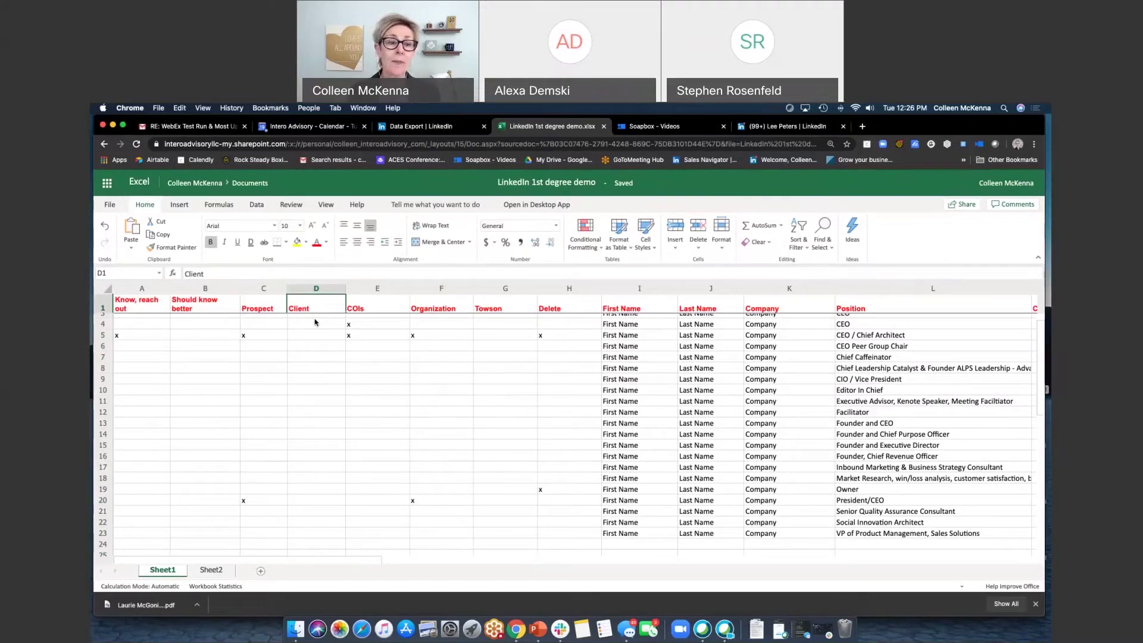
click(387, 311)
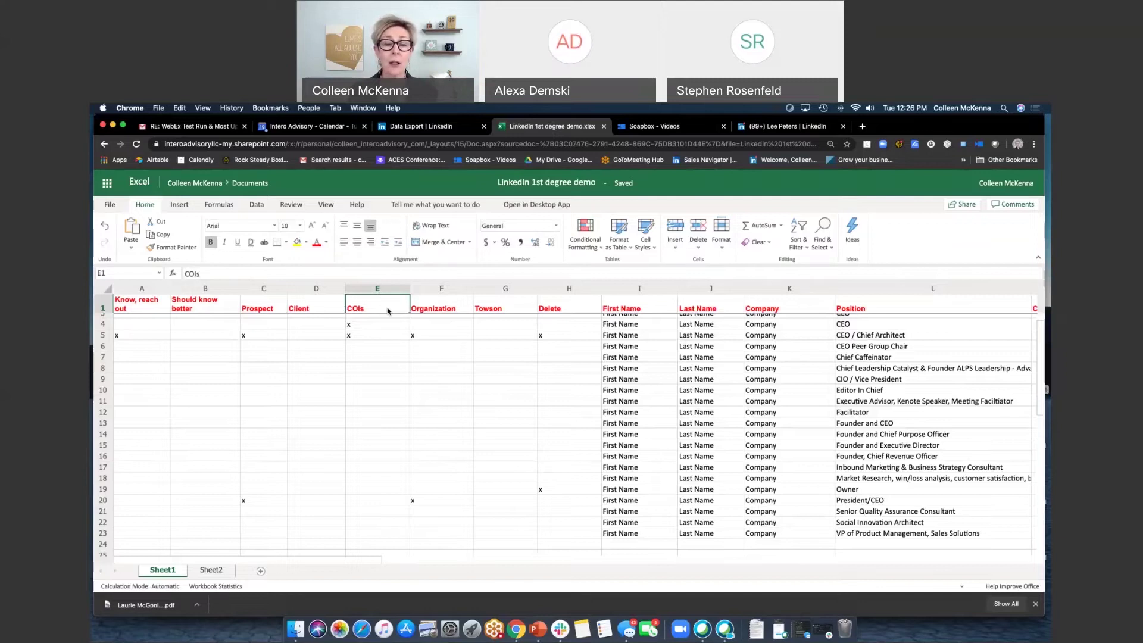
scroll(387, 310, up, 1)
click(429, 308)
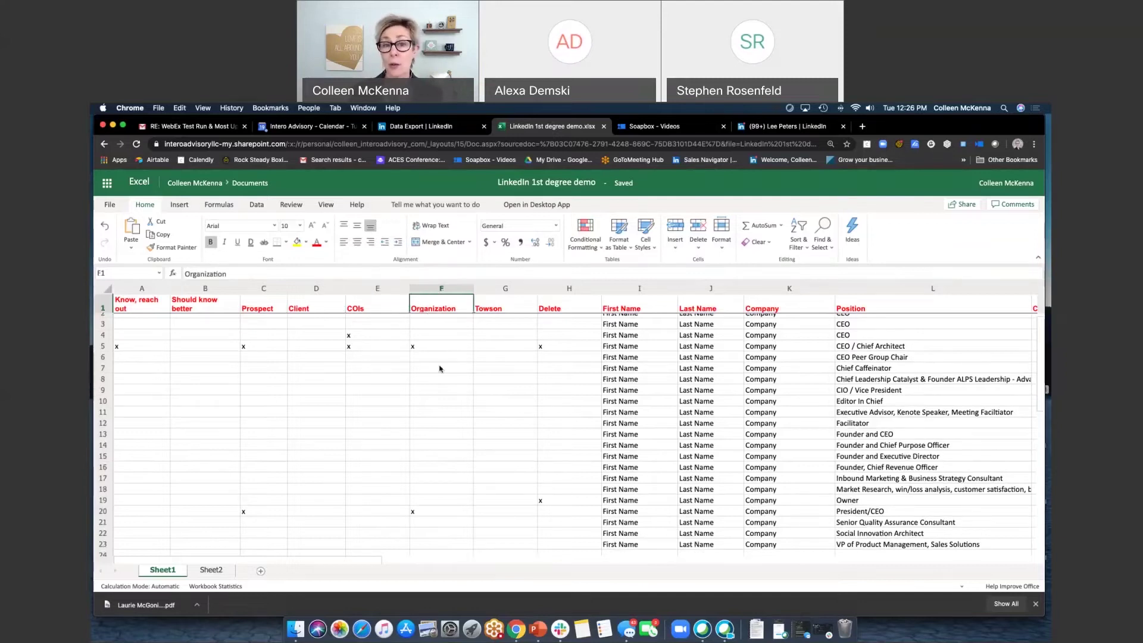
click(520, 303)
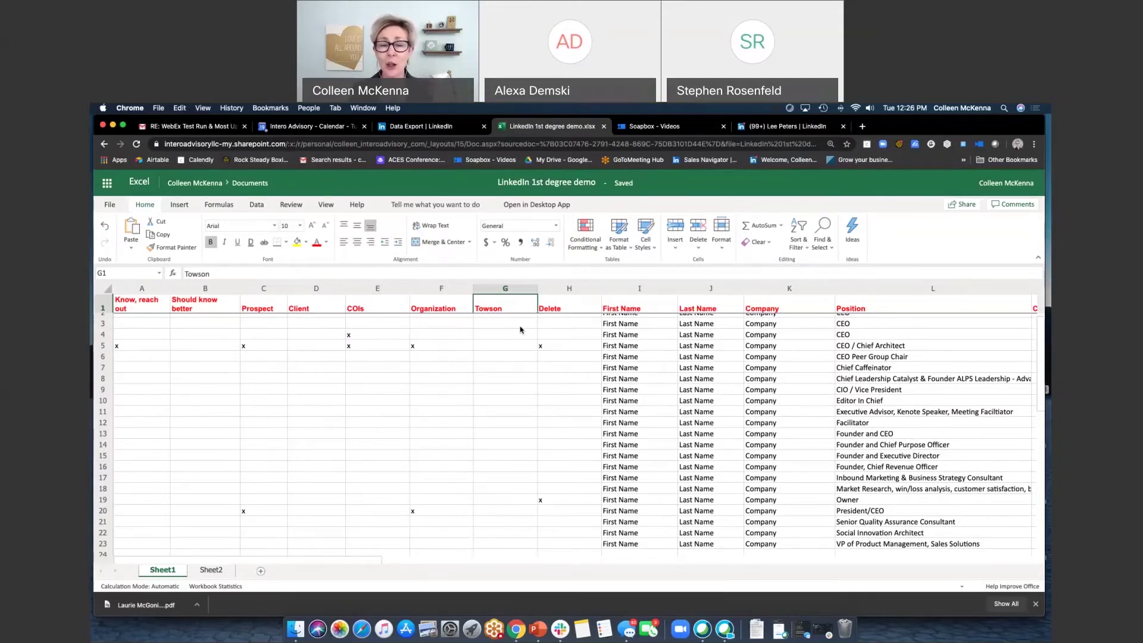
scroll(519, 329, down, 3)
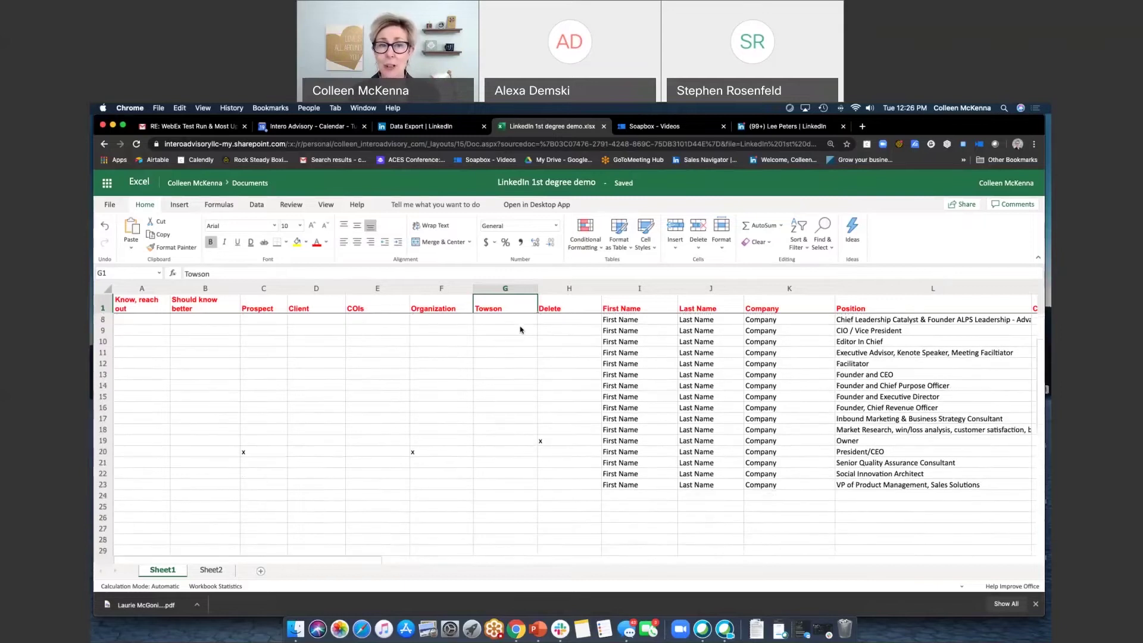
scroll(519, 329, up, 3)
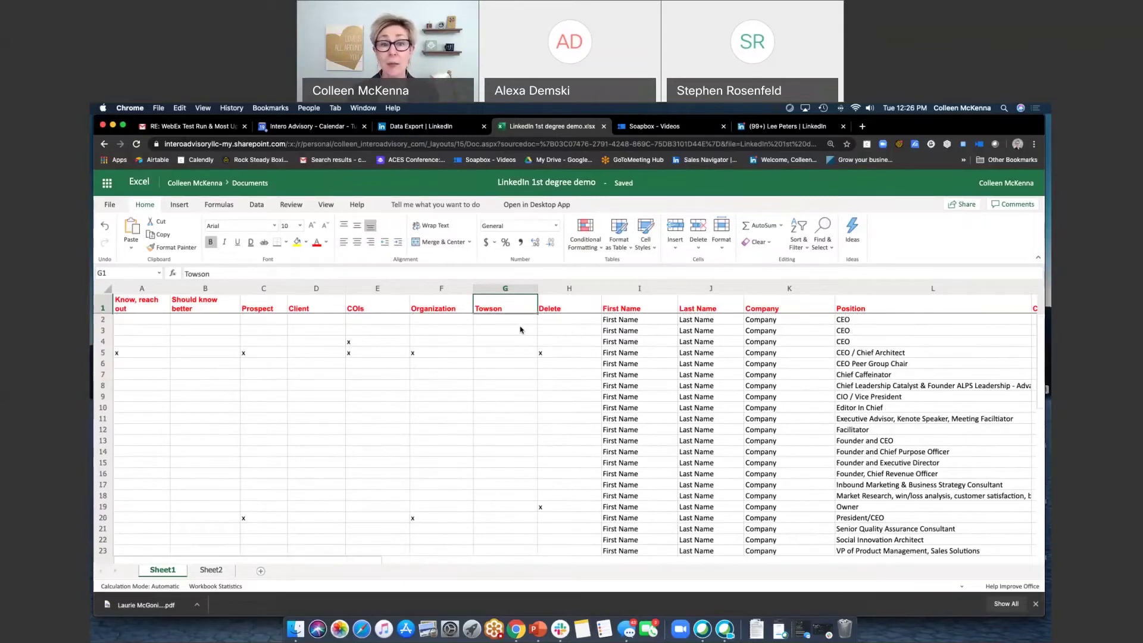
click(572, 309)
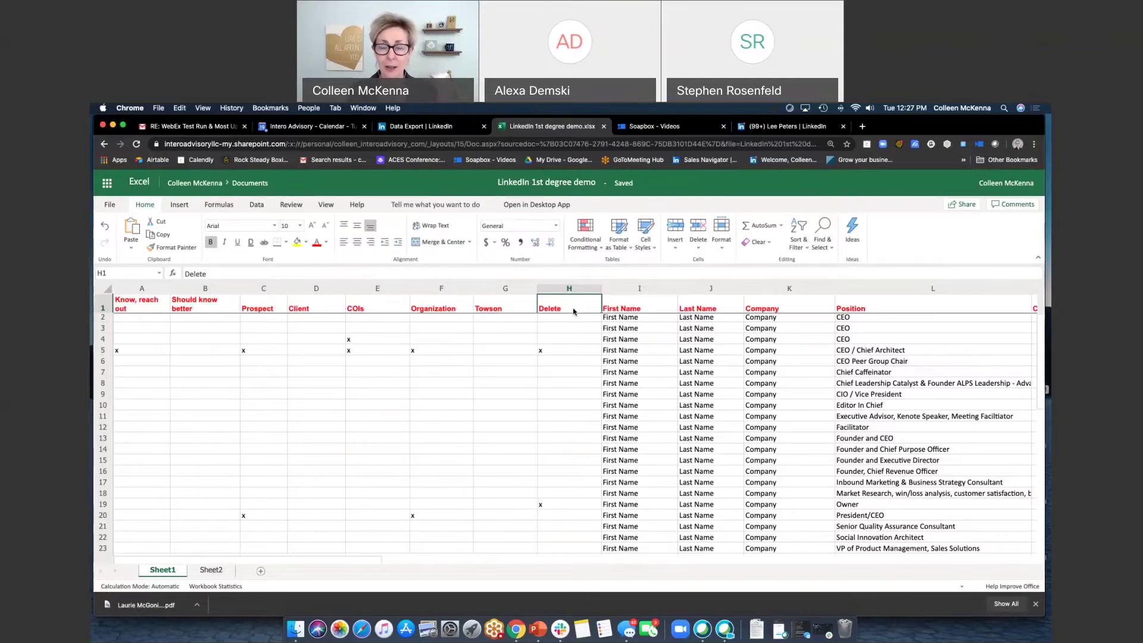
scroll(560, 387, up, 1)
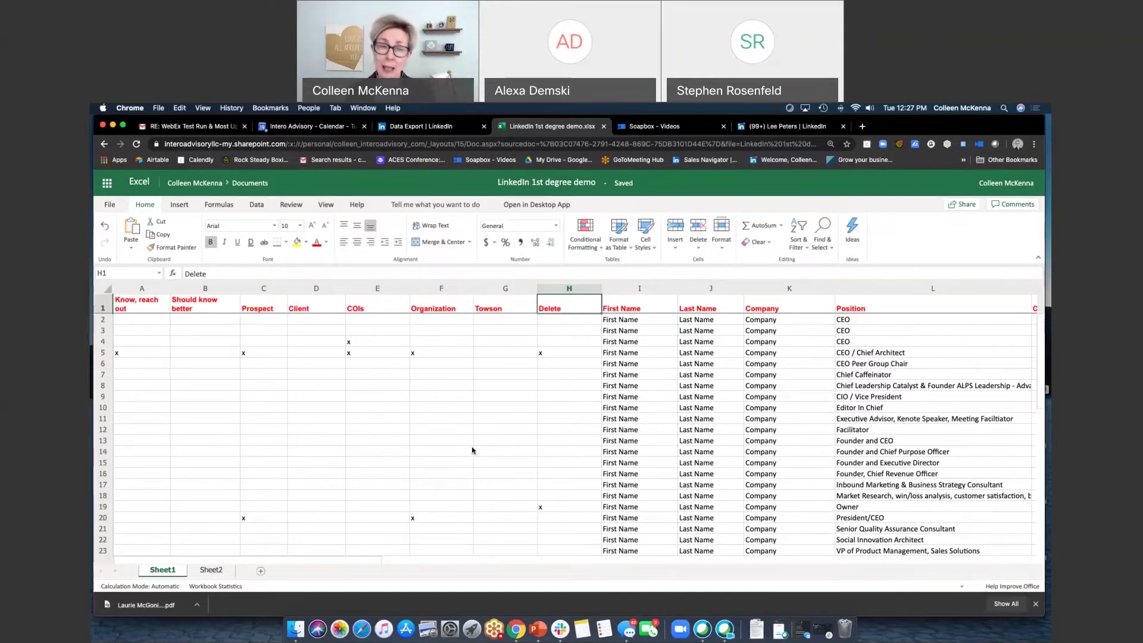
Step: Return to the LinkedIn home feed and open a post author's profile
click(417, 126)
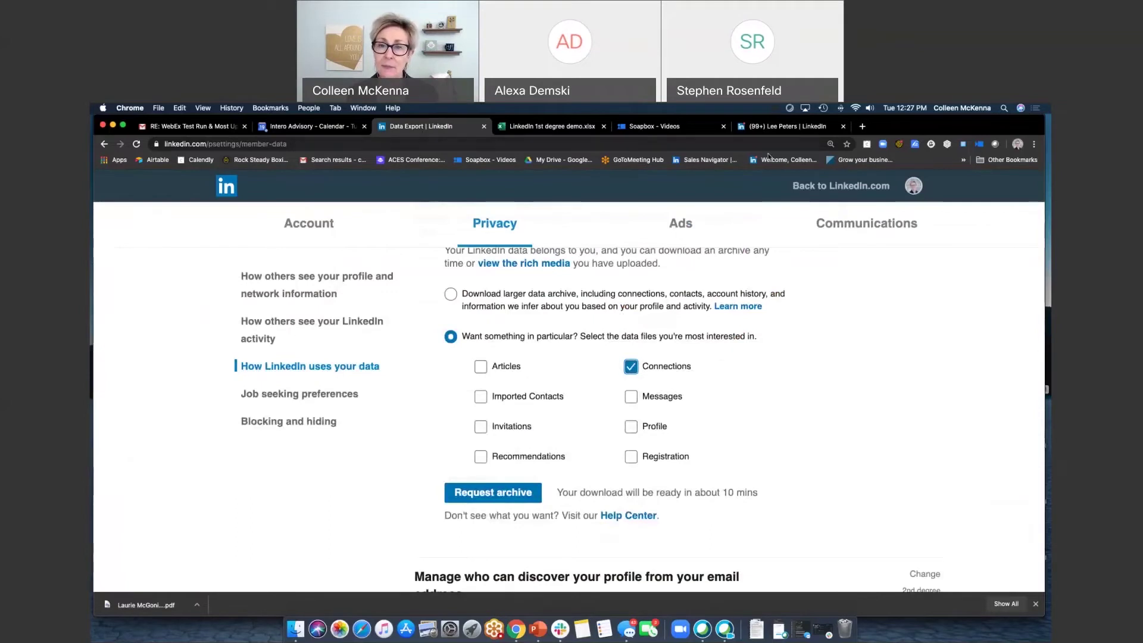
click(820, 188)
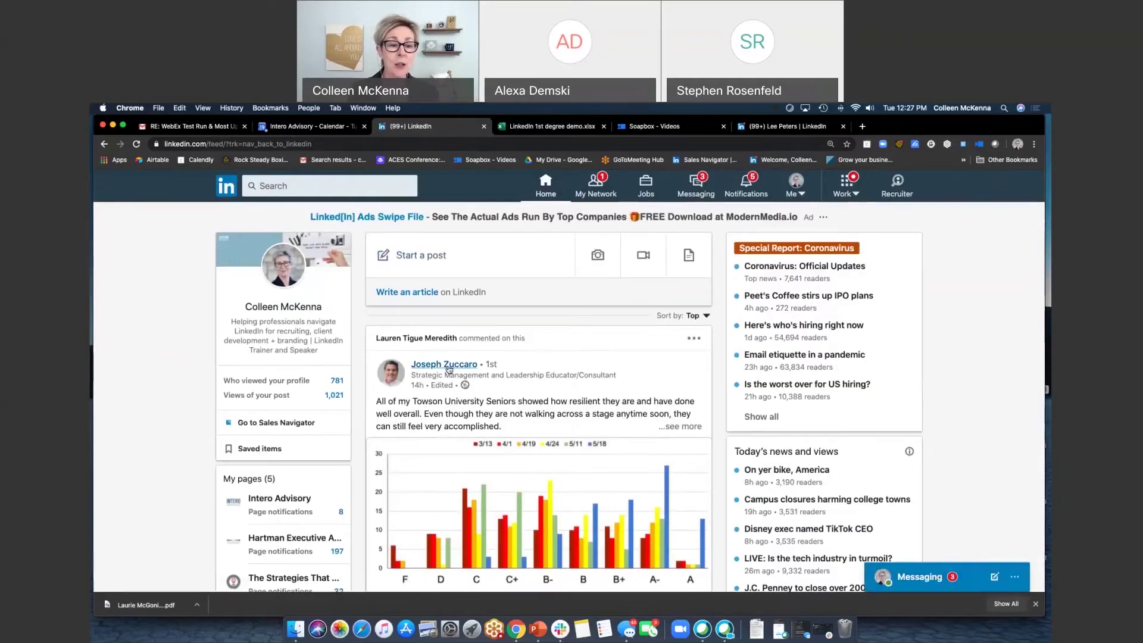
mouse_move(449, 369)
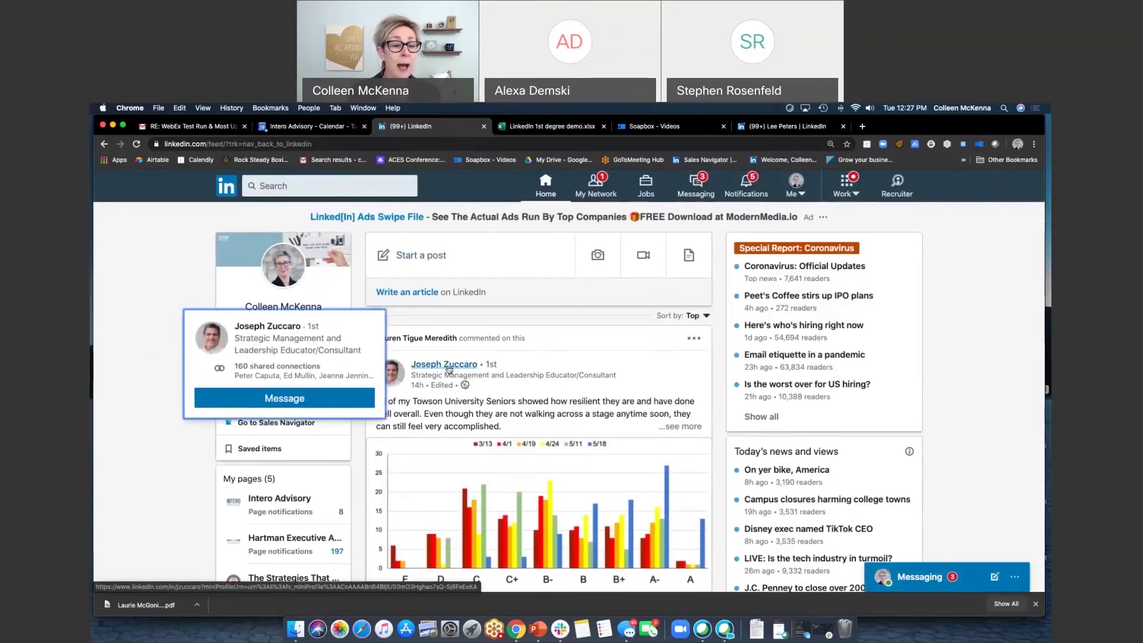
click(450, 365)
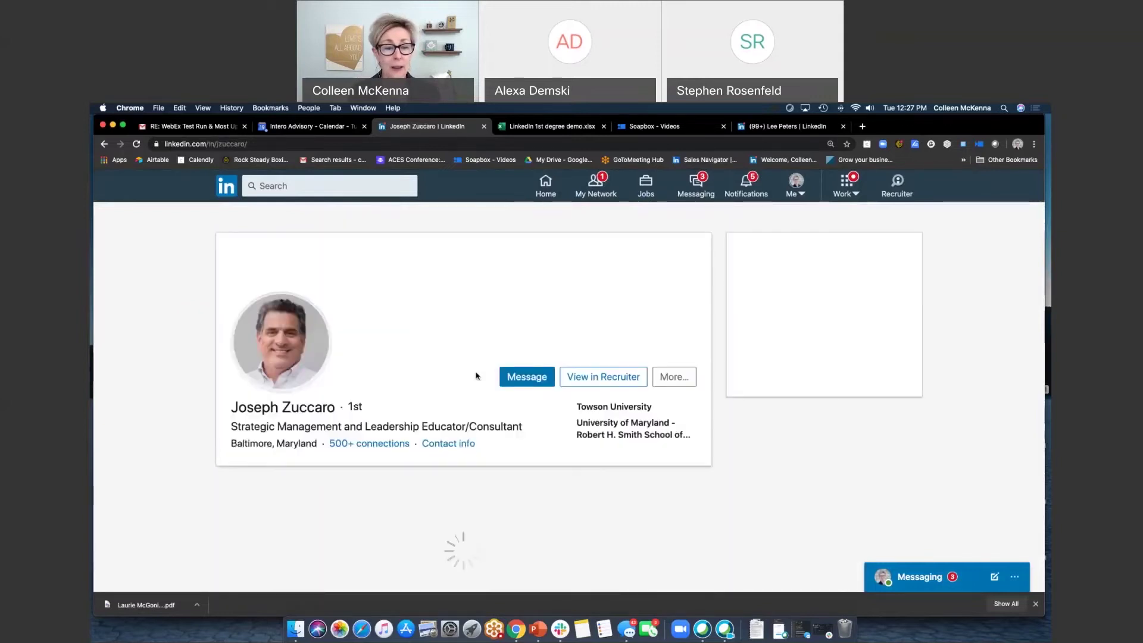
Step: Look over the prospect's profile, then go to the list of 6,377 connections
scroll(665, 418, down, 10)
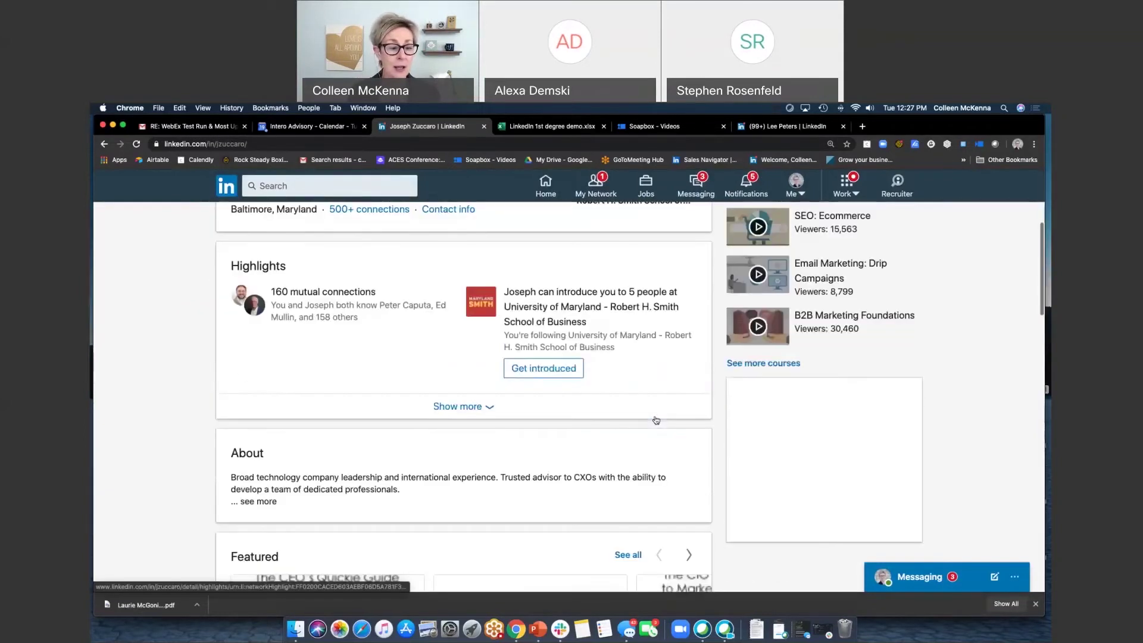
scroll(656, 414, down, 5)
scroll(655, 415, up, 8)
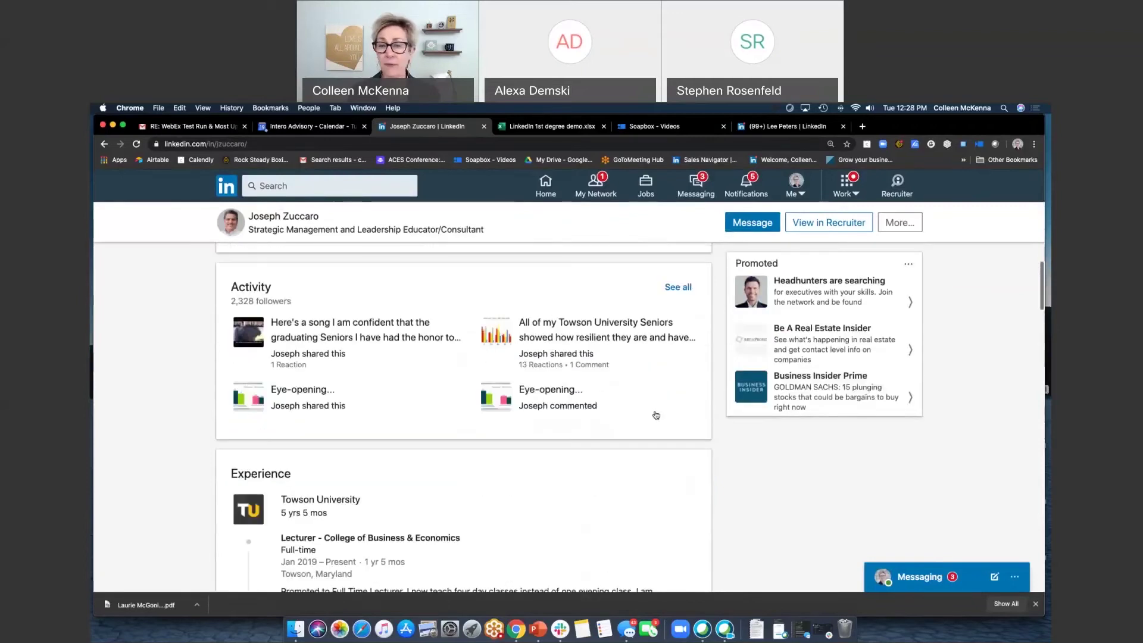
scroll(655, 415, up, 5)
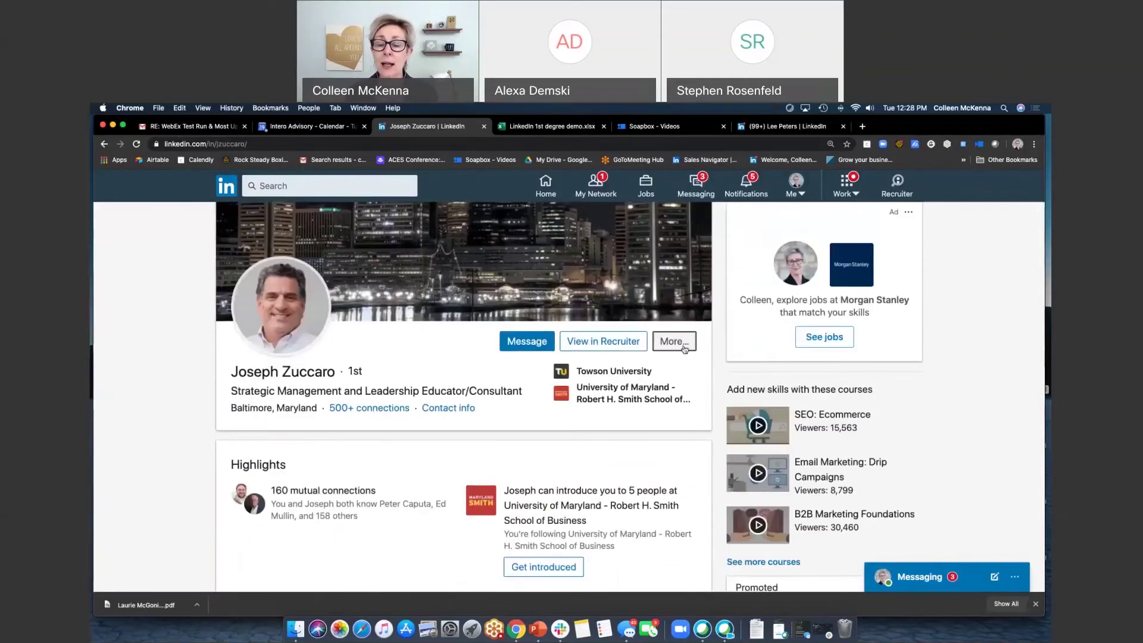
click(684, 345)
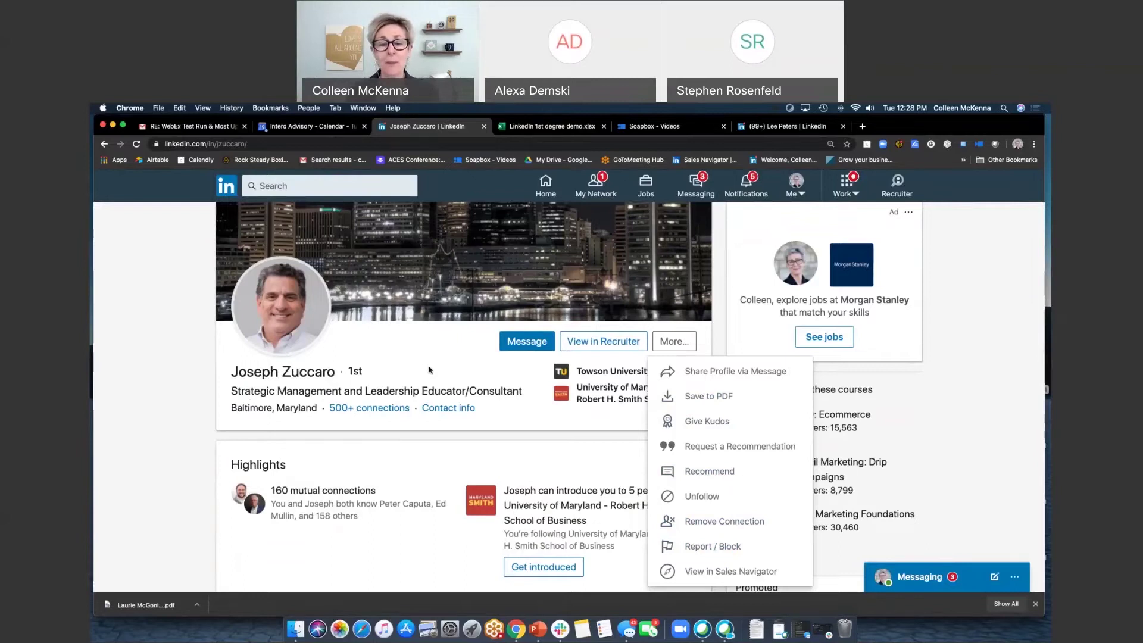
click(595, 186)
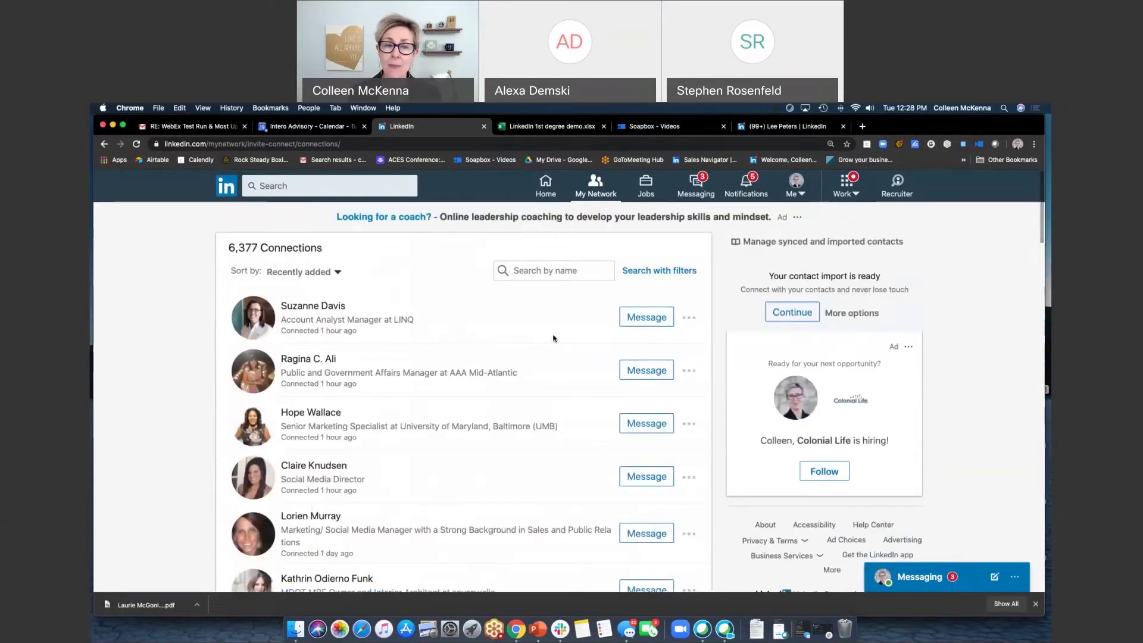
Step: Search connections by the prospect's first name and check his options menu without removing him
click(572, 274)
text(joe)
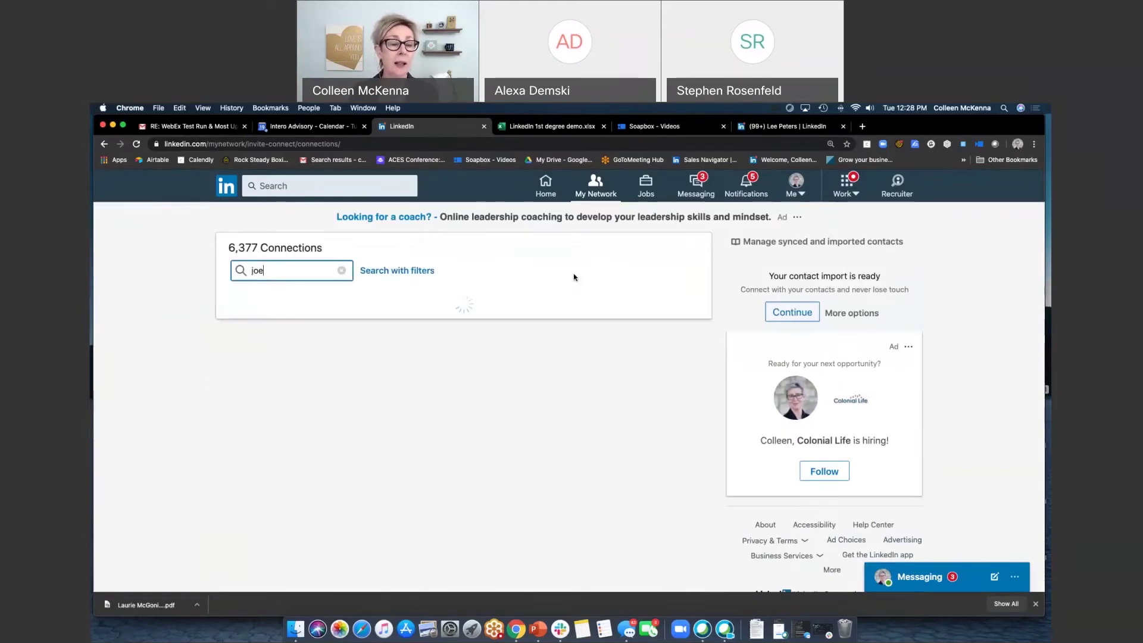
key(BackSpace)
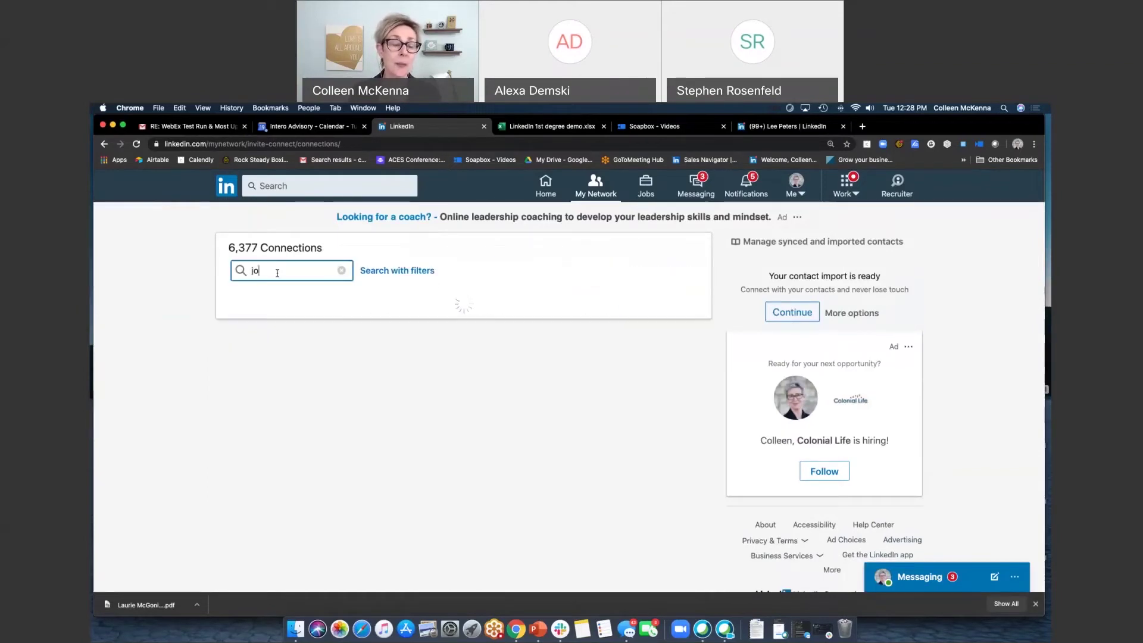
text(seph)
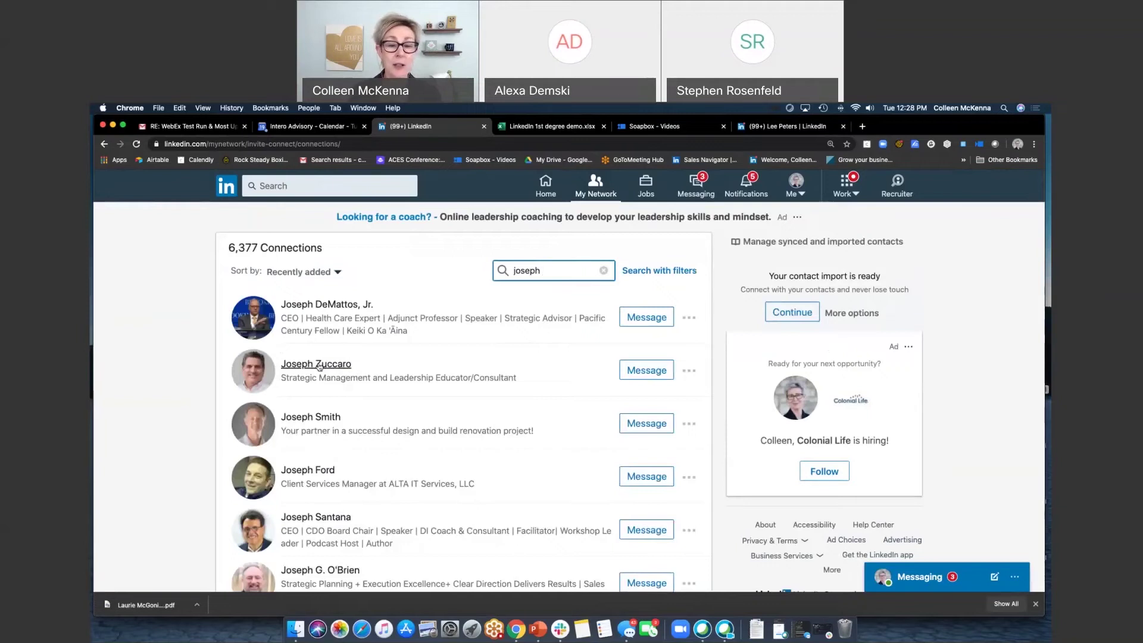
click(688, 370)
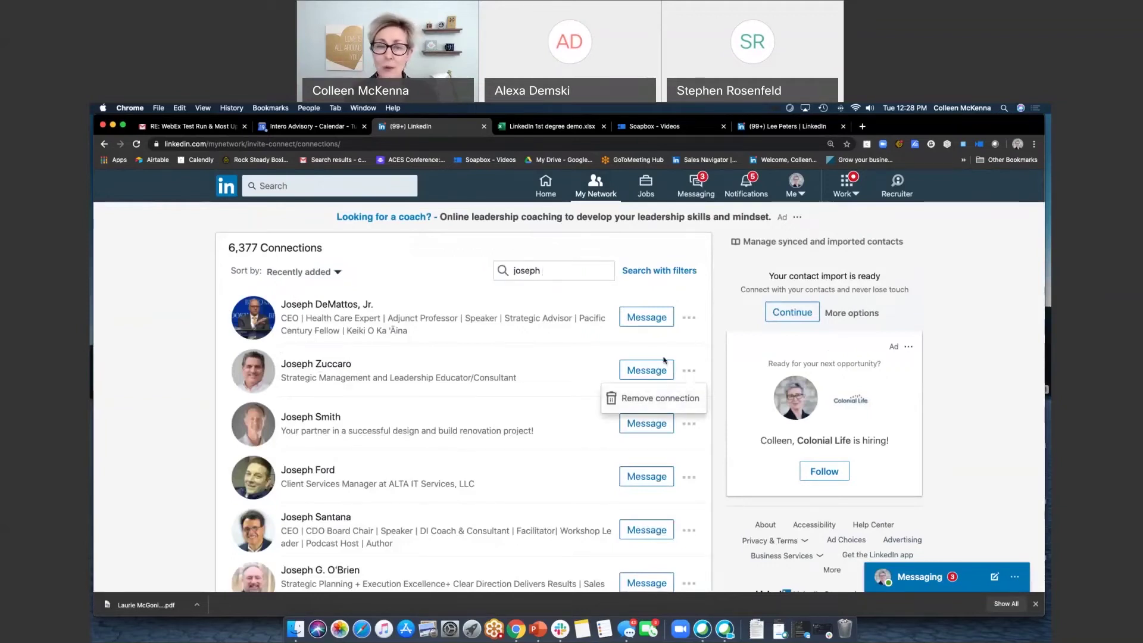
click(617, 242)
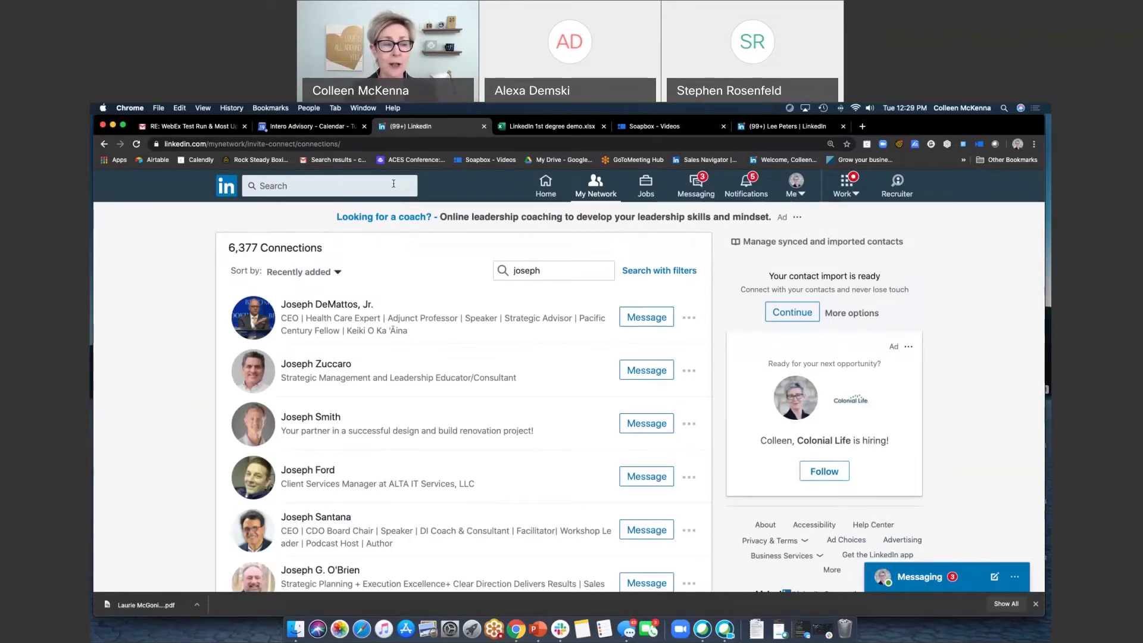
Step: Attempt site-wide and people searches again, which are blocked by LinkedIn's search limit
click(356, 184)
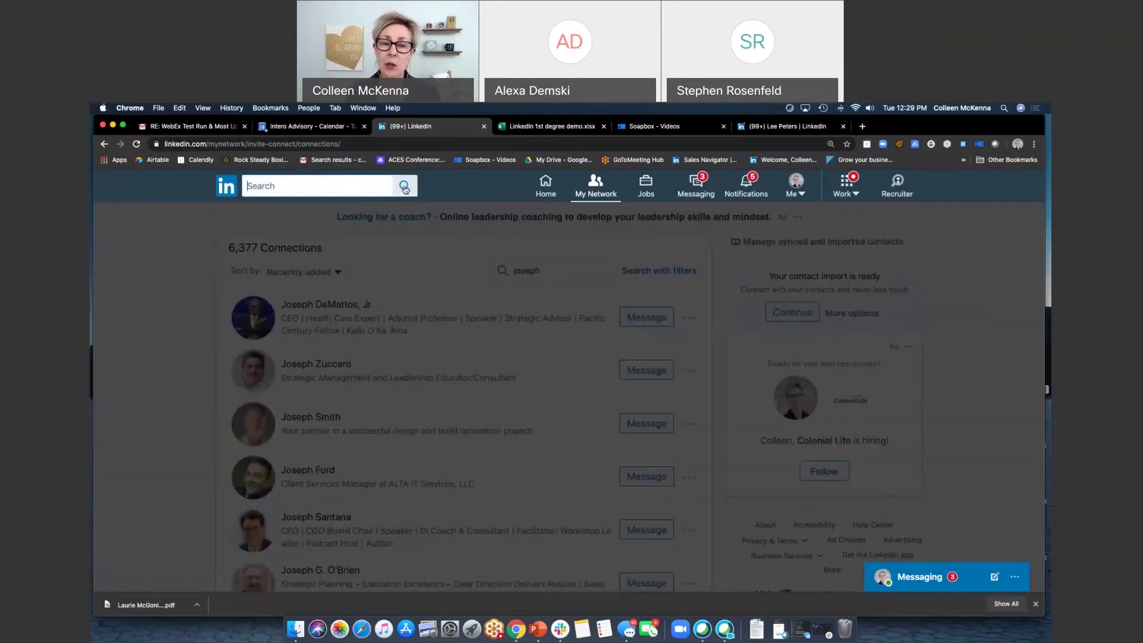
click(404, 188)
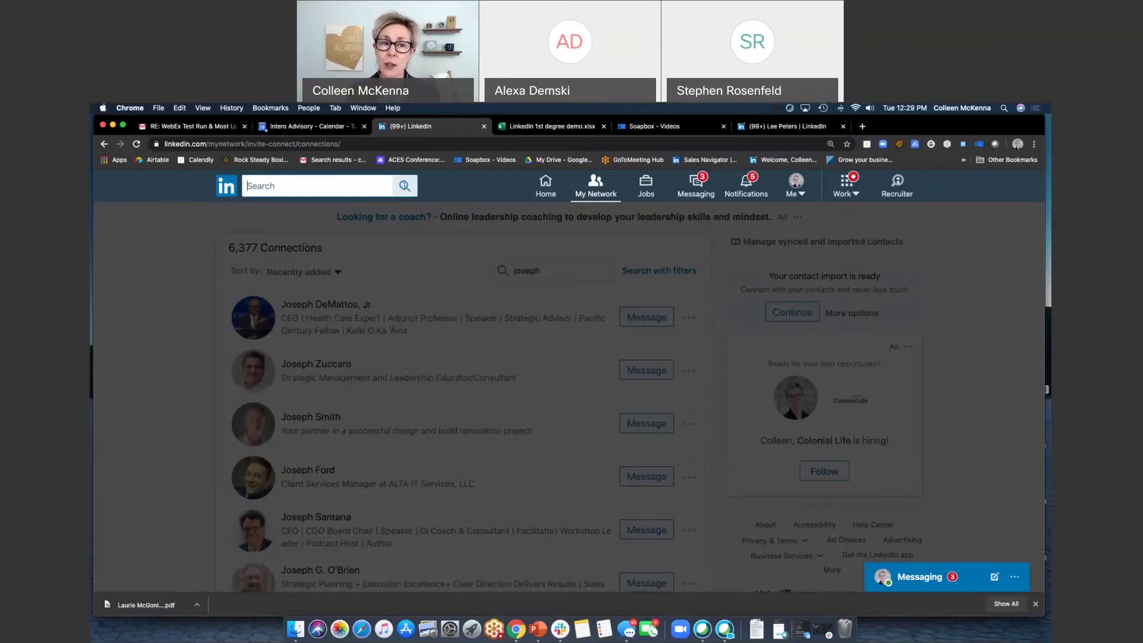
click(355, 188)
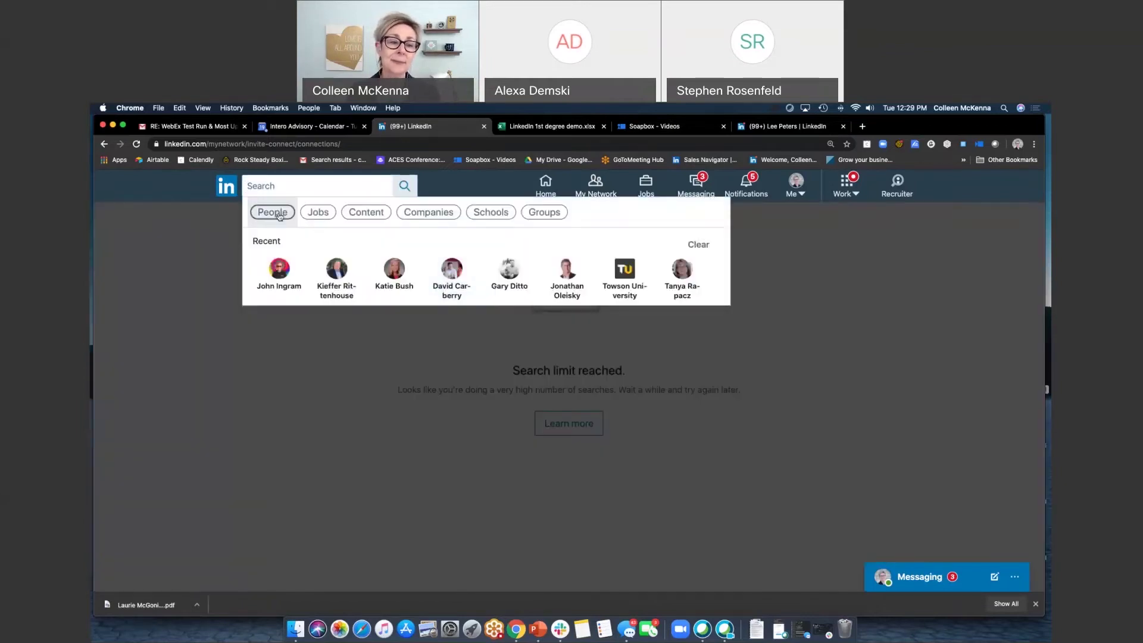
click(494, 329)
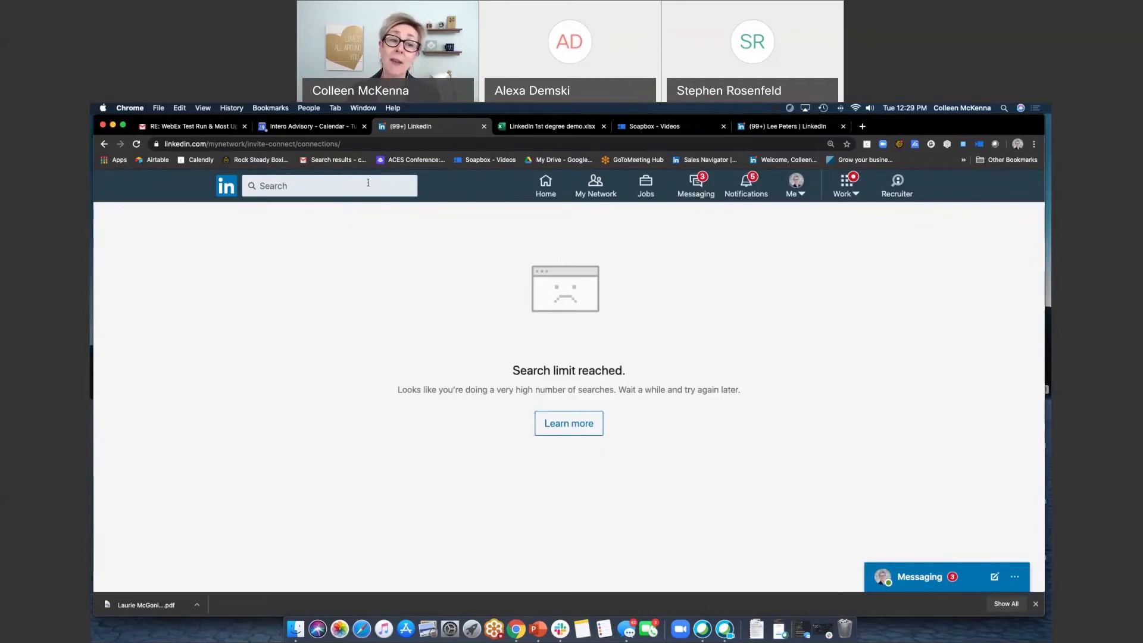
click(227, 193)
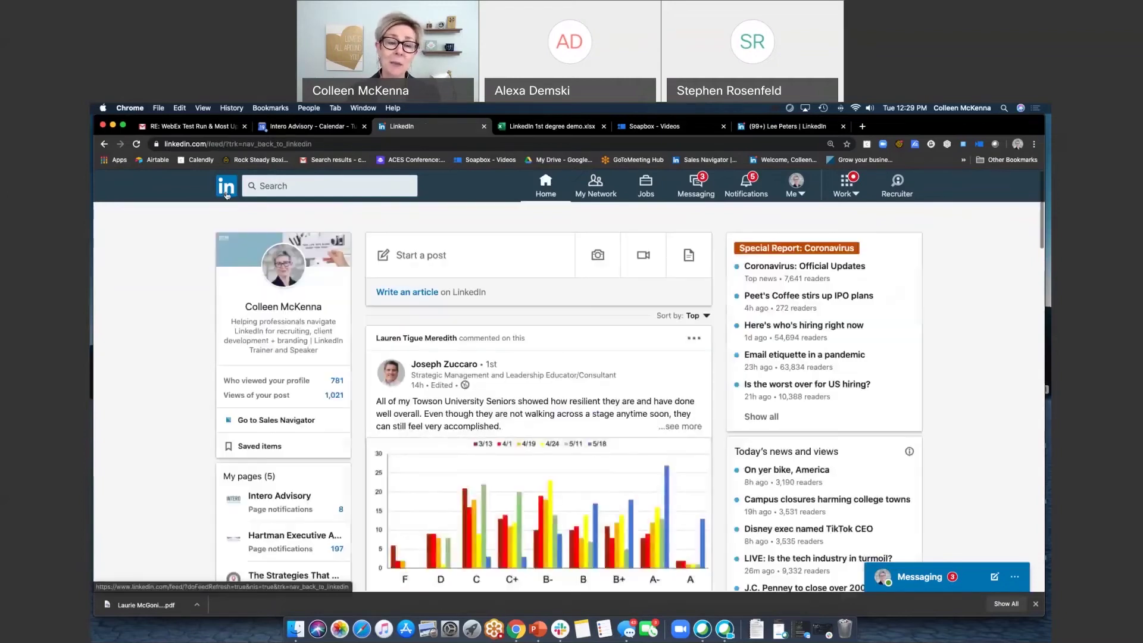
click(400, 185)
key(Return)
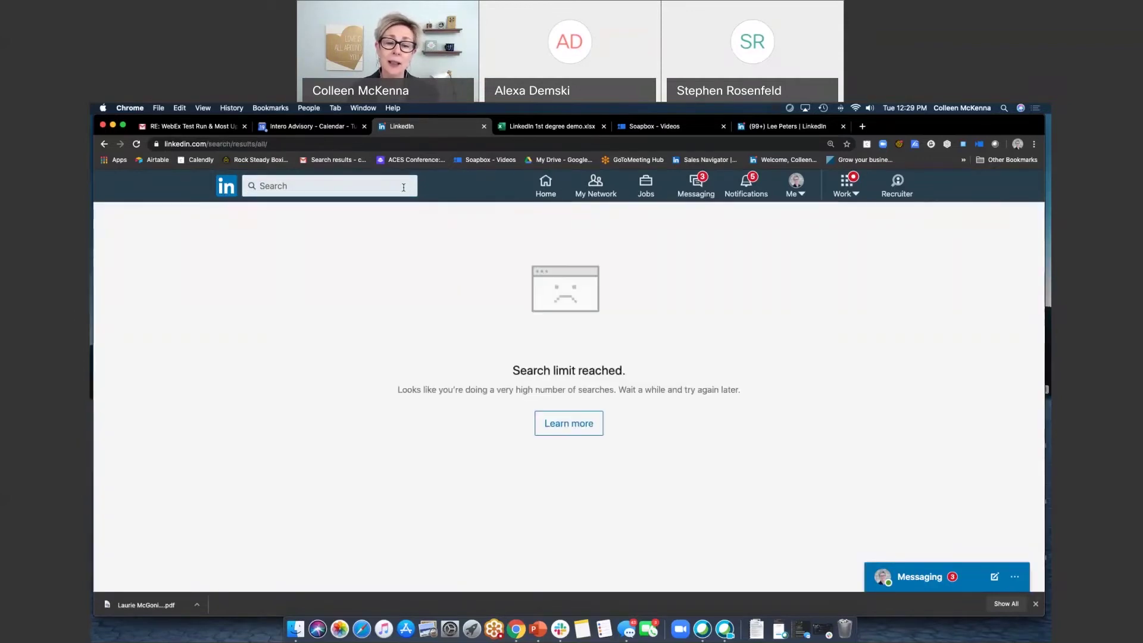
Step: Read why the search limit was reached, go back, and reload the failed results page
click(567, 426)
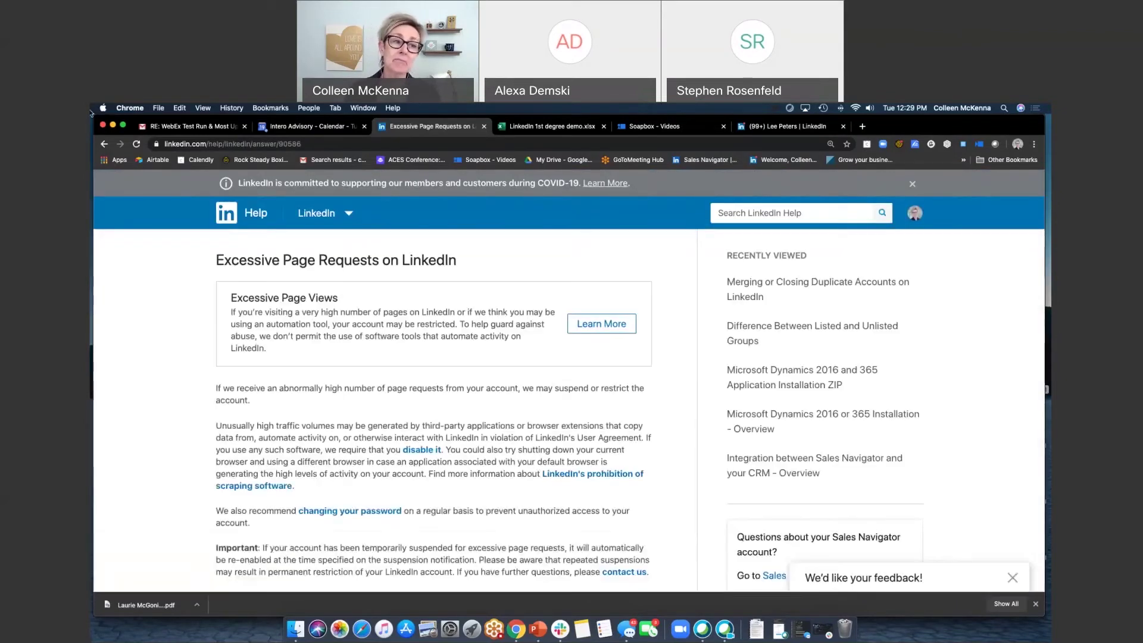
click(103, 144)
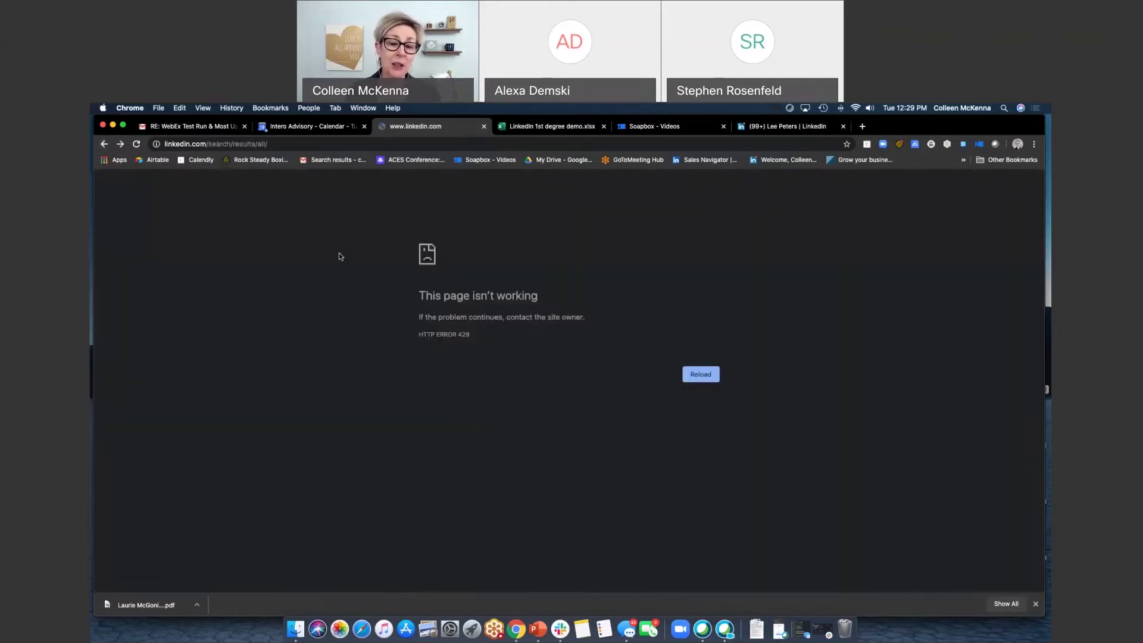
click(690, 373)
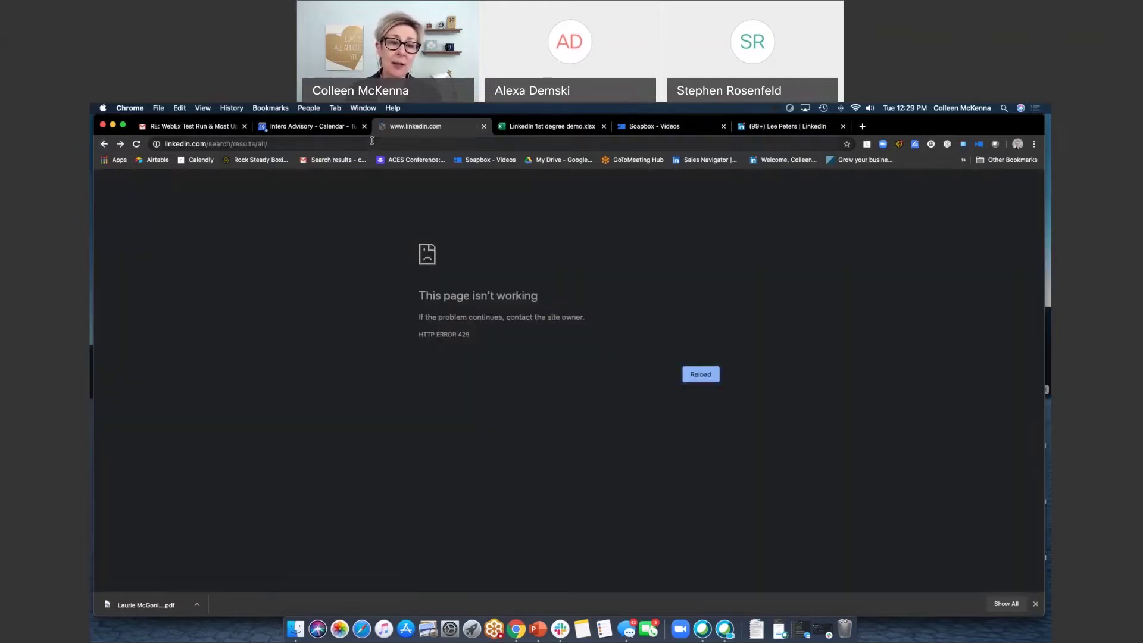
Step: Switch to the tab with the Vistage Worldwide connection's profile and focus the search bar
click(768, 127)
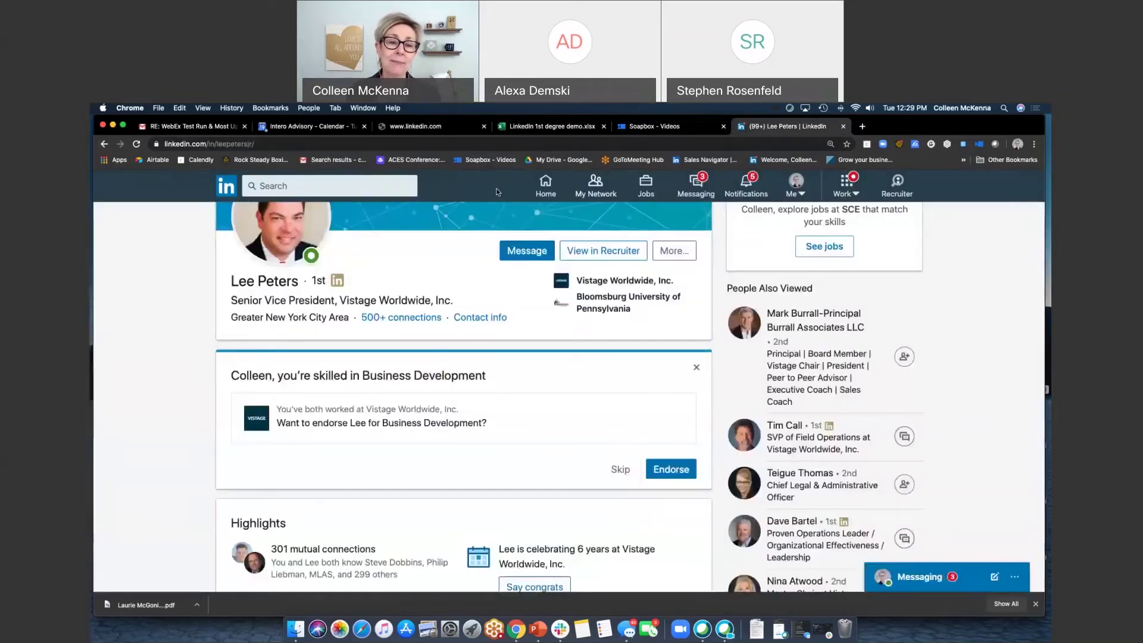
click(356, 185)
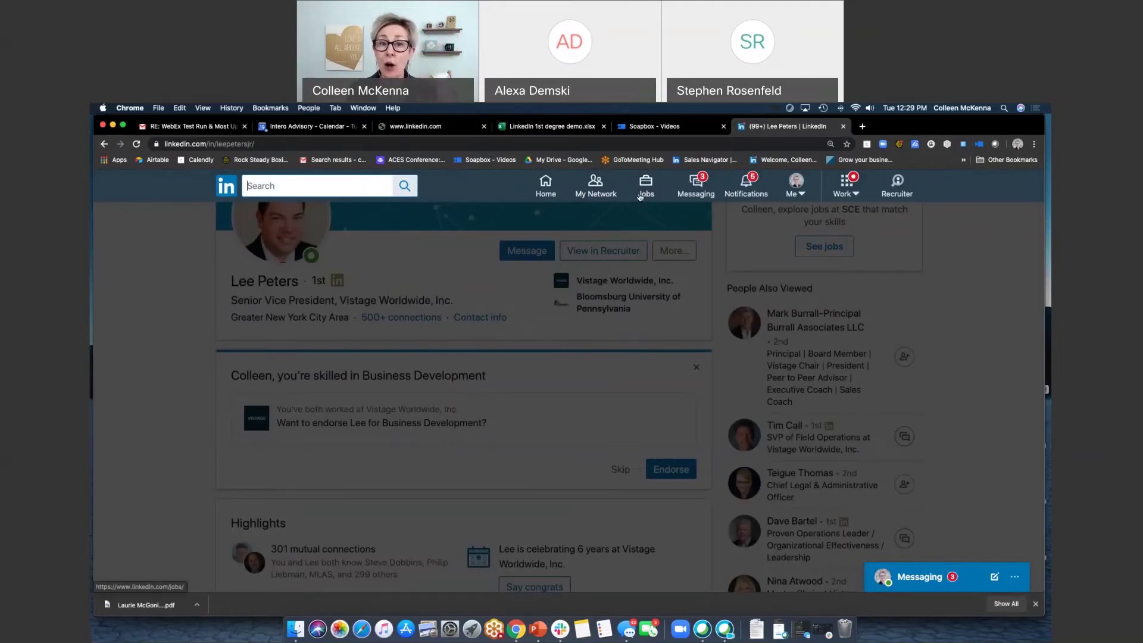
click(334, 186)
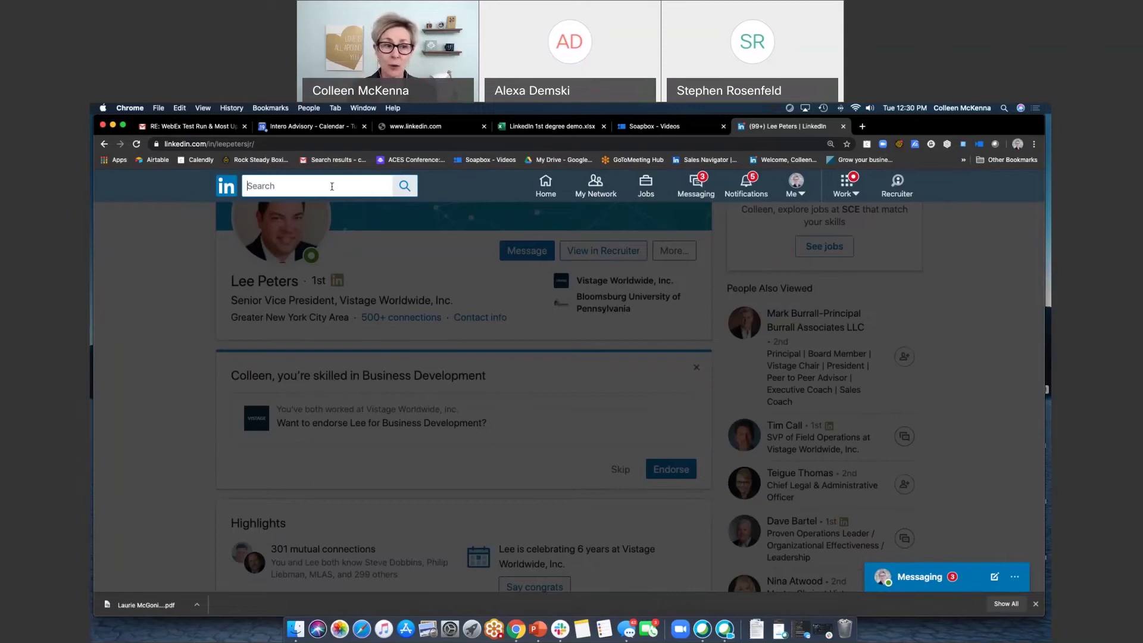
Step: Search 'towson', open the Towson University school page, and scroll through its alumni highlights
text(towson)
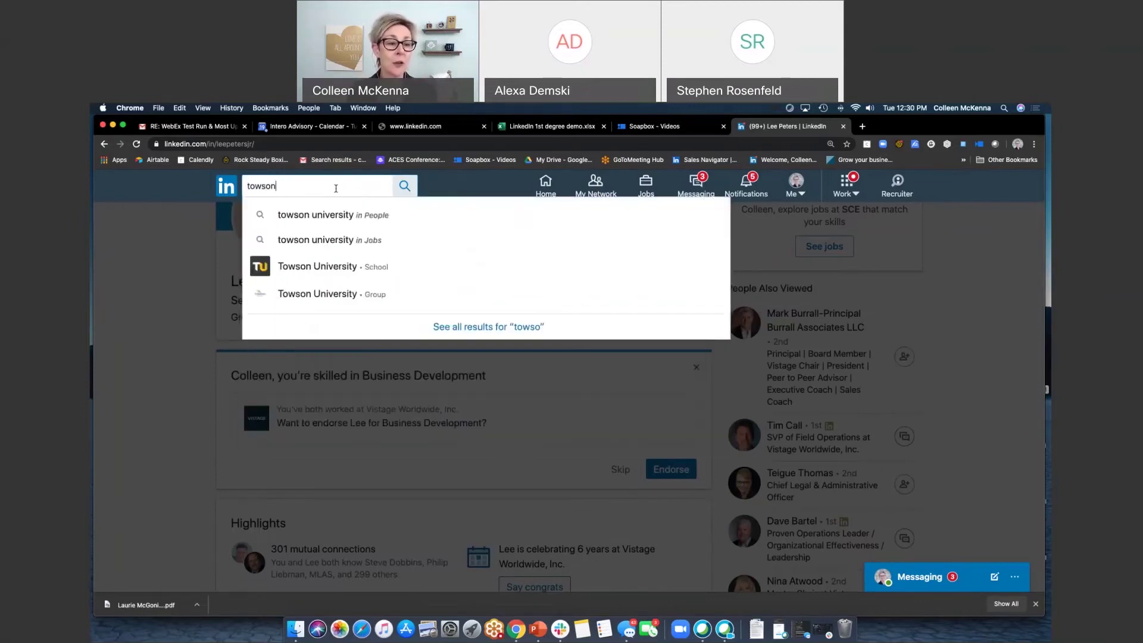
click(326, 264)
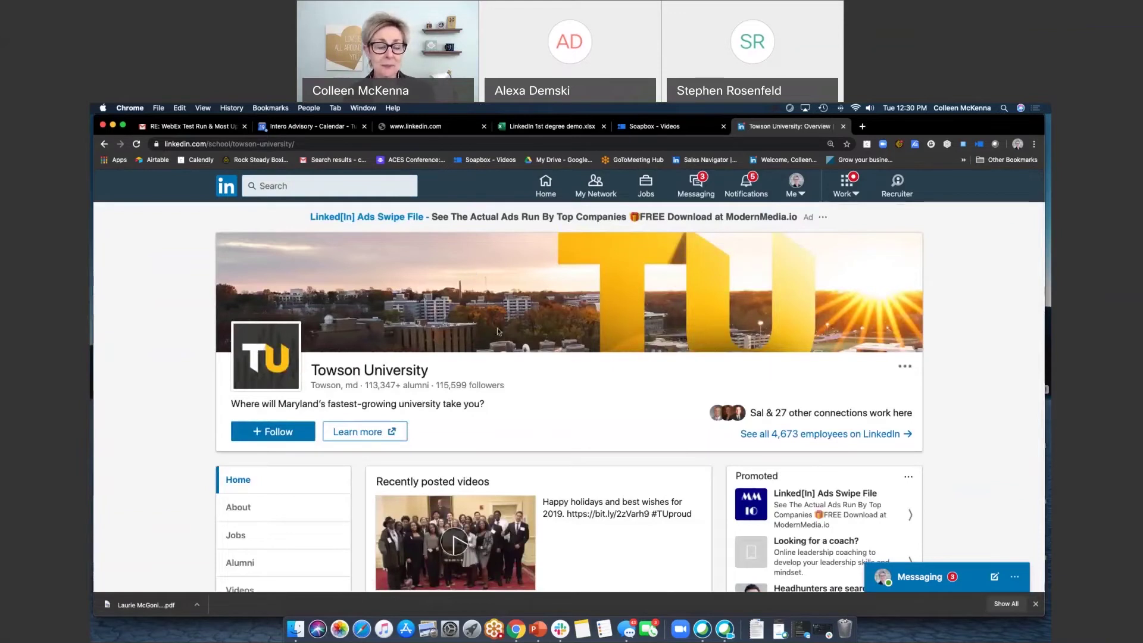
scroll(498, 332, down, 1)
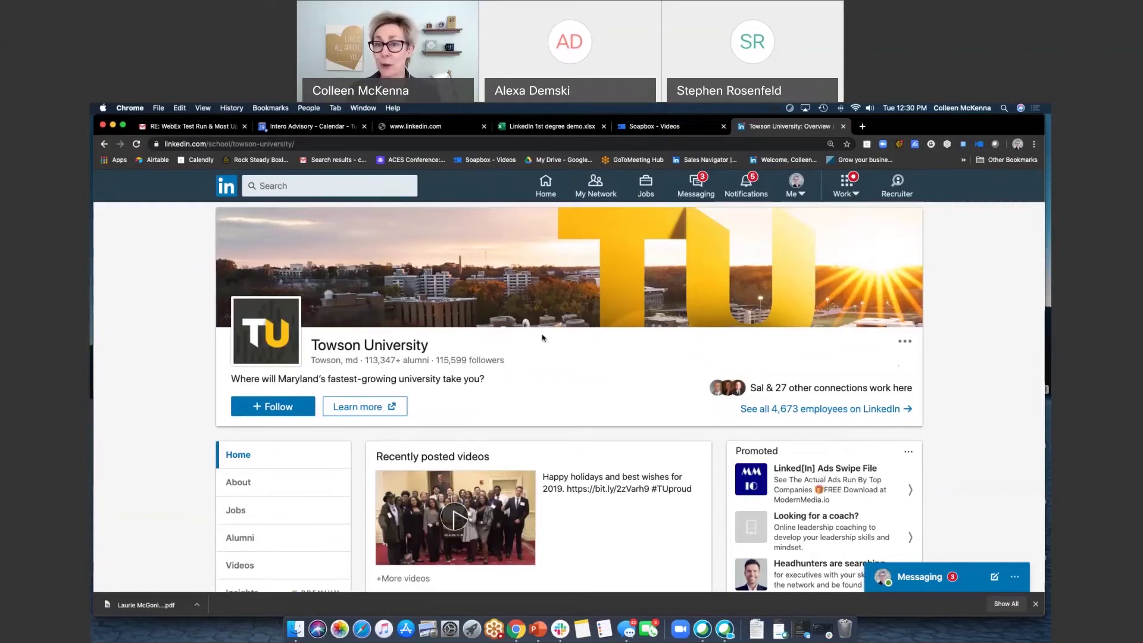
scroll(534, 344, down, 1)
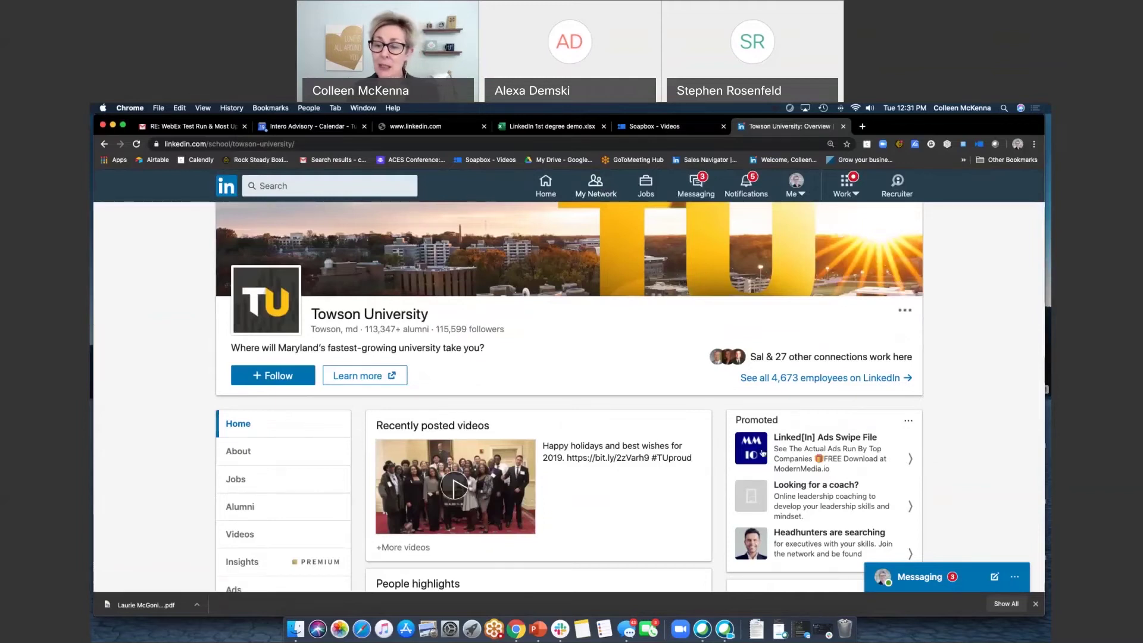
scroll(457, 437, down, 1)
scroll(456, 437, down, 3)
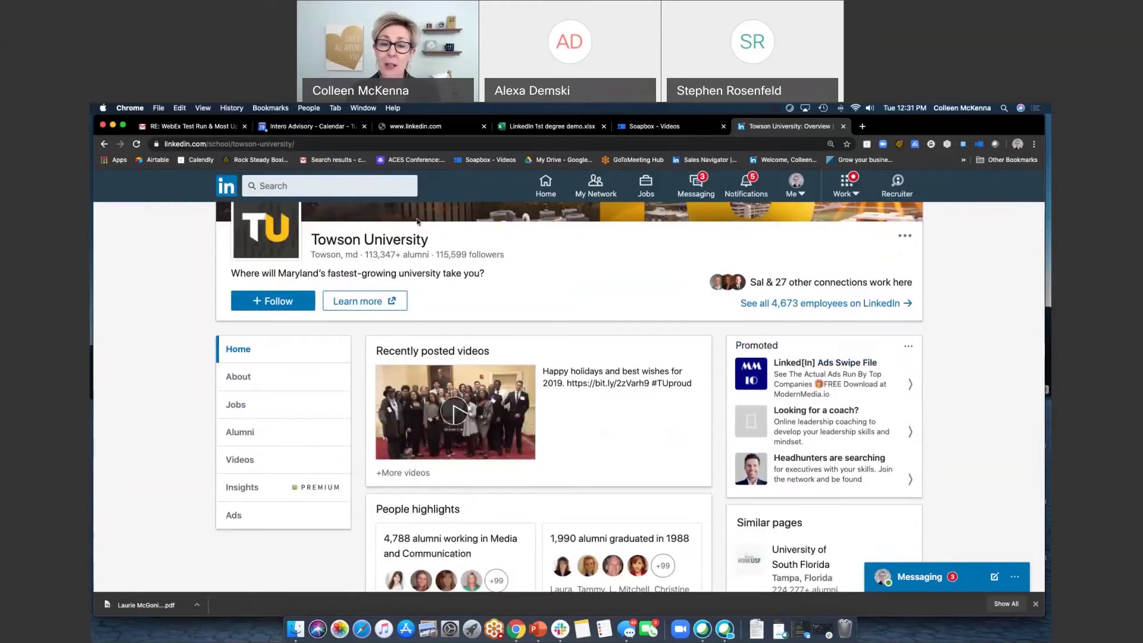
click(244, 434)
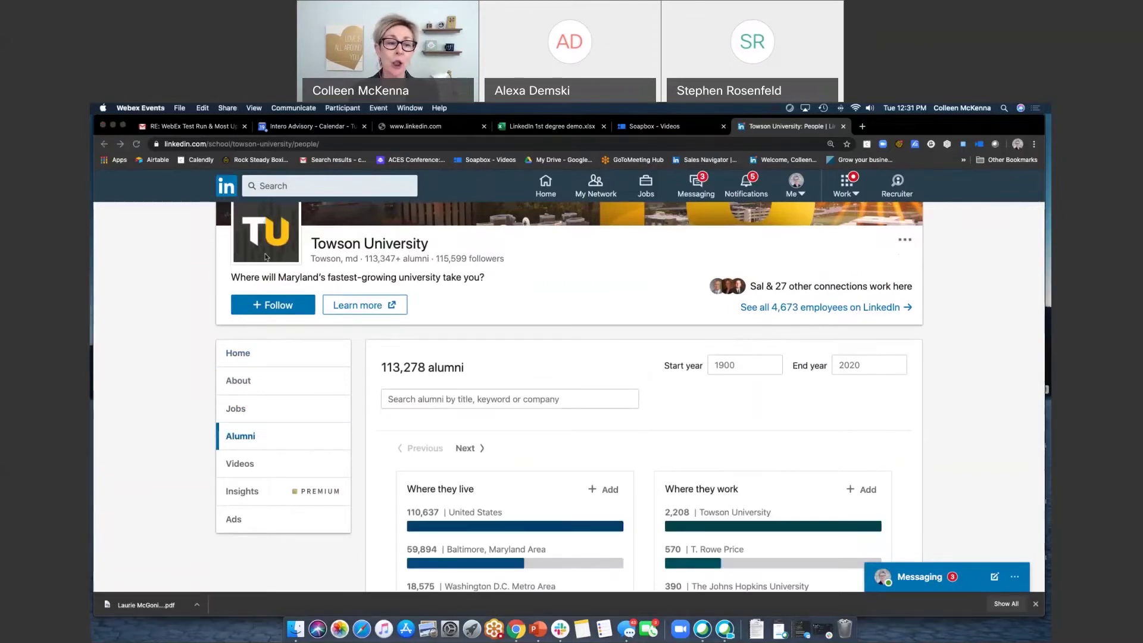
click(747, 364)
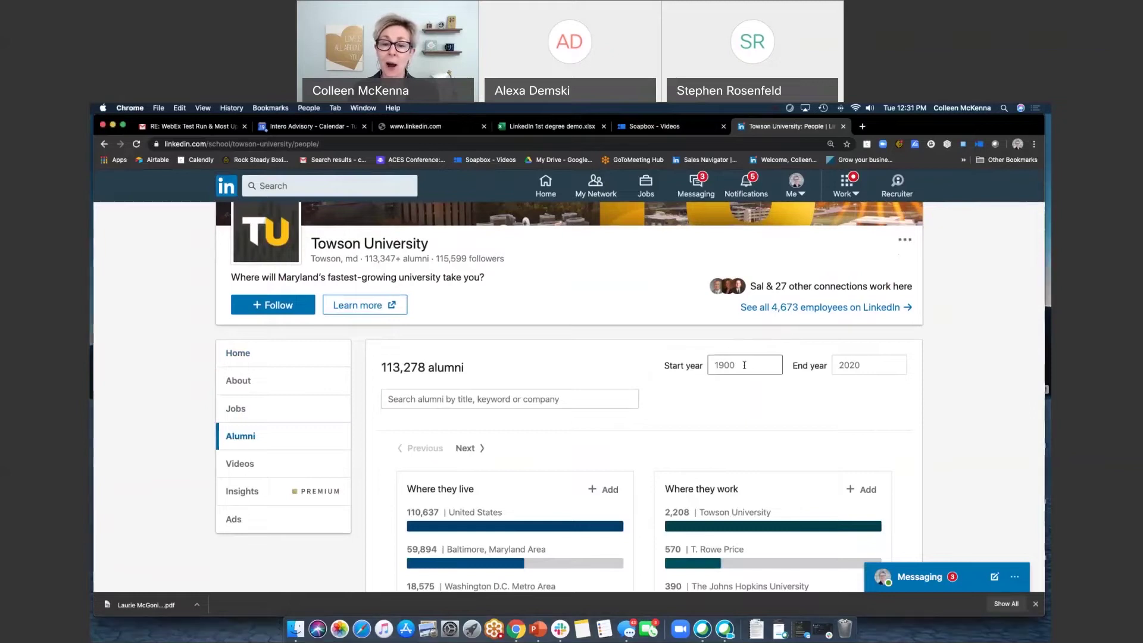
key(BackSpace)
key(BackSpace)
key(BackSpace)
key(BackSpace)
text(19)
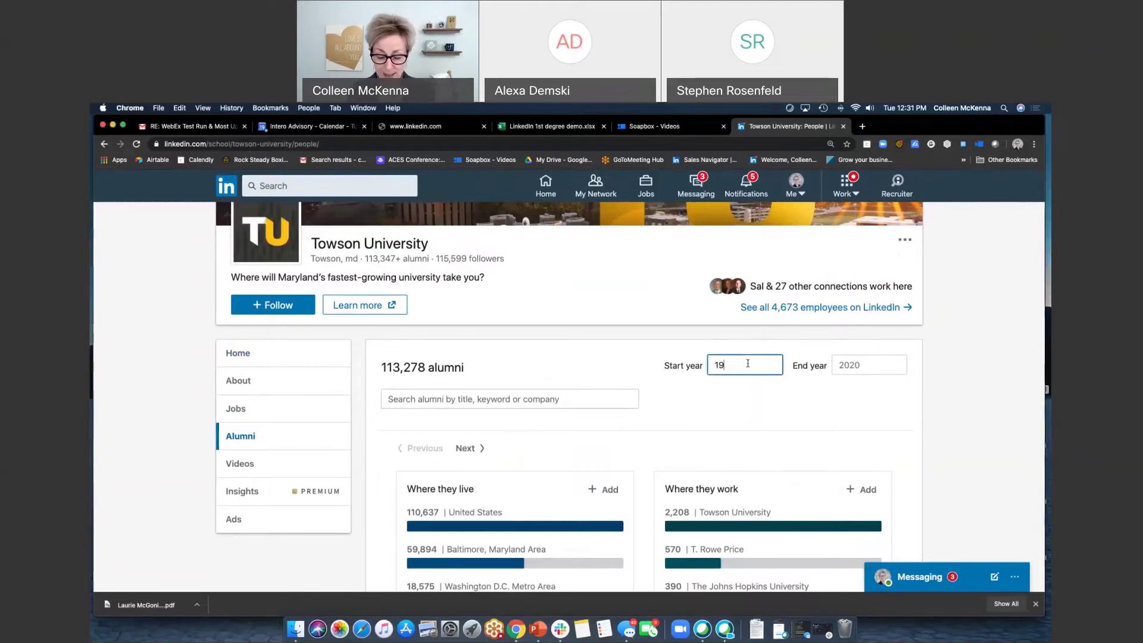
text(85)
click(884, 365)
text(2015)
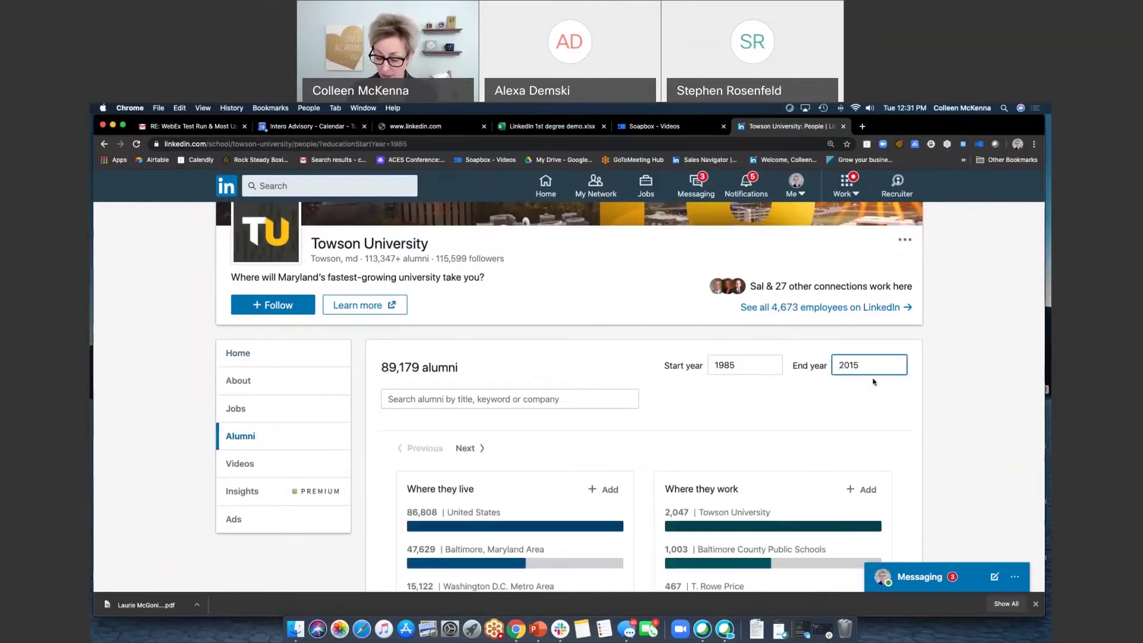
key(Return)
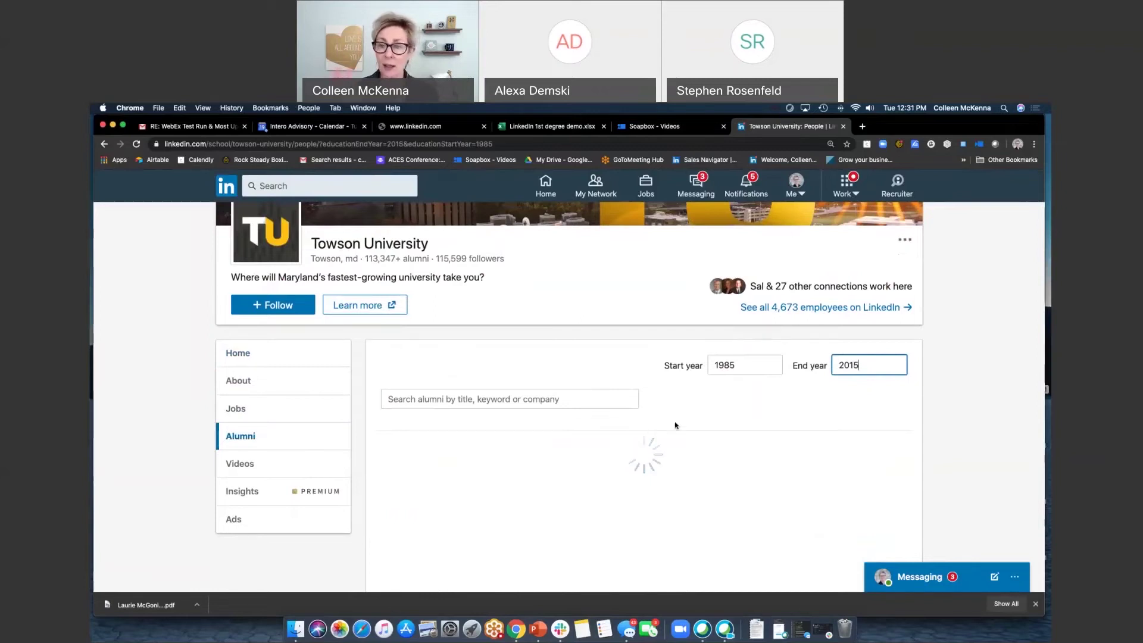
scroll(681, 440, up, 1)
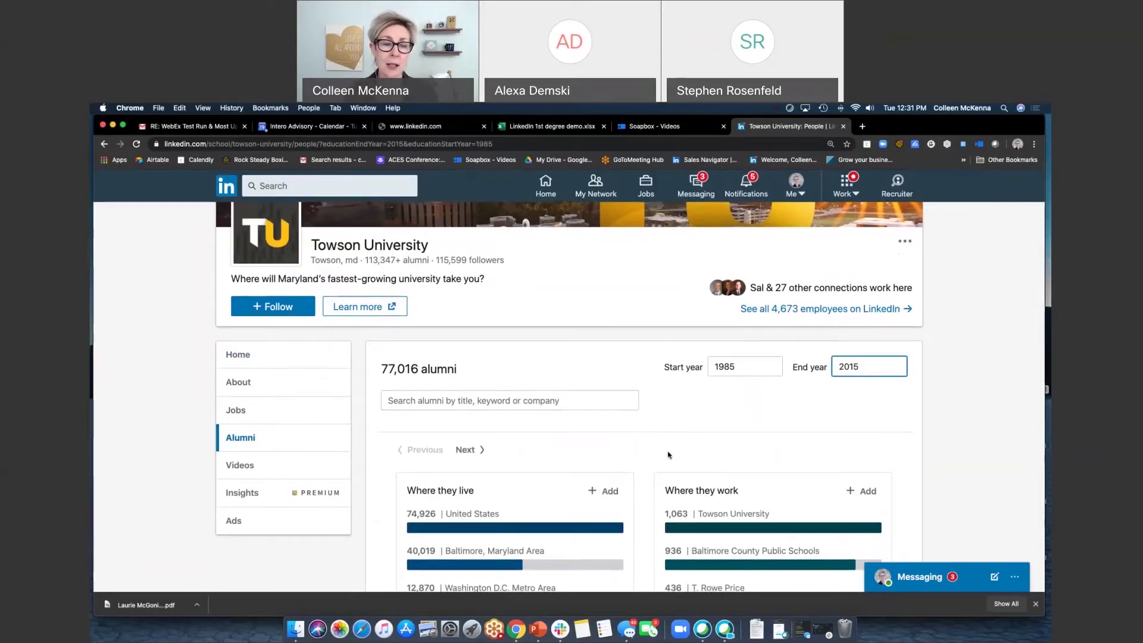
scroll(669, 455, down, 1)
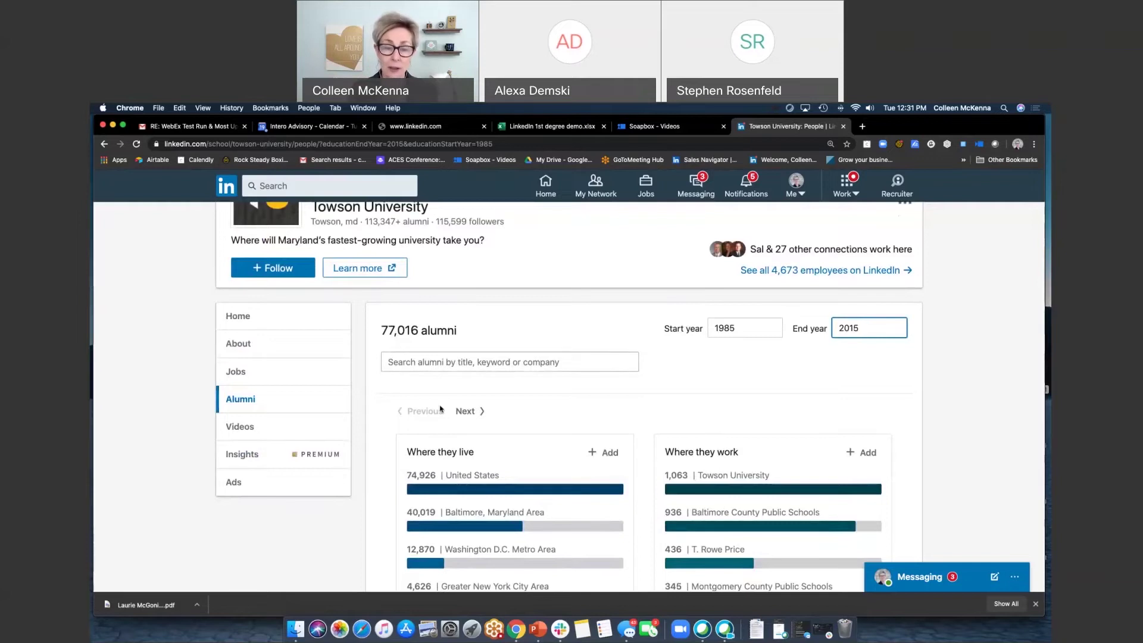
scroll(485, 476, down, 1)
scroll(485, 477, down, 2)
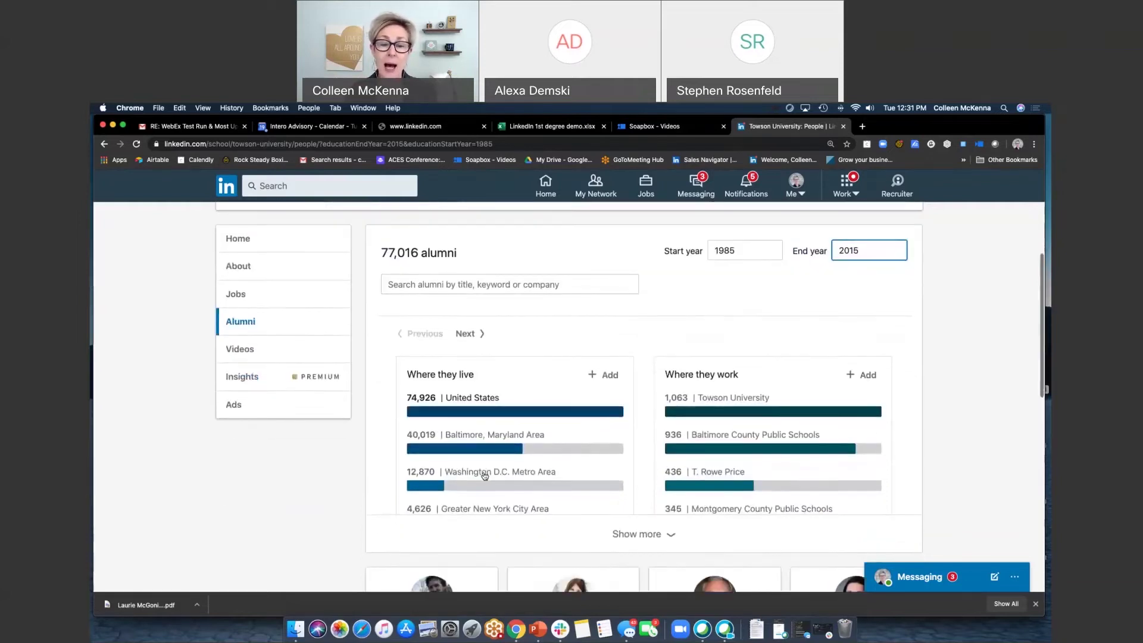
scroll(485, 476, up, 1)
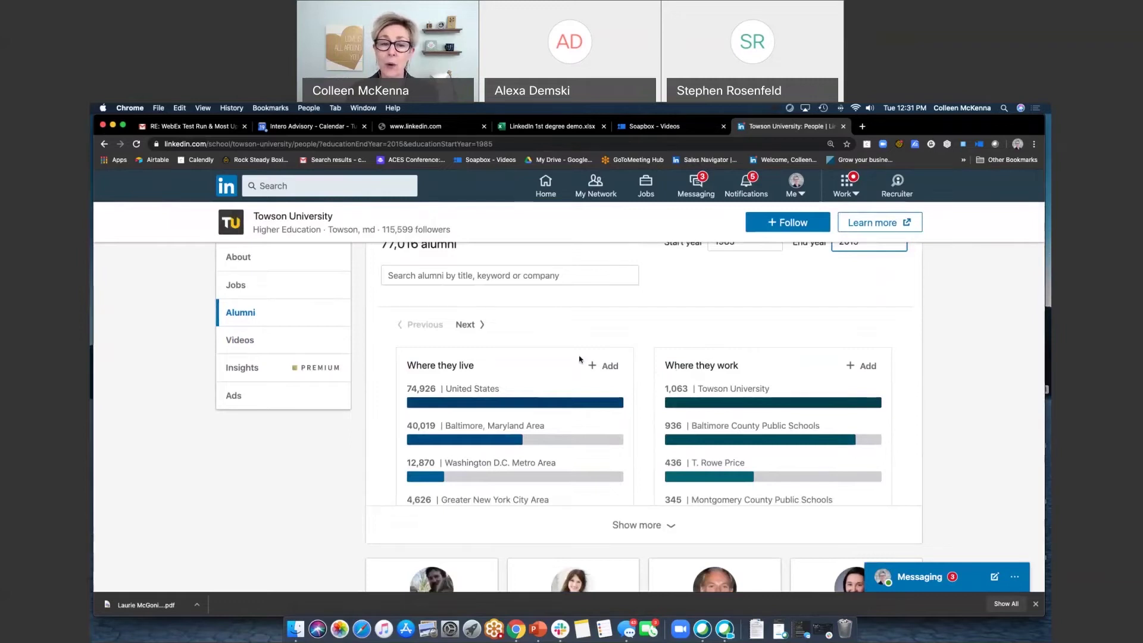
Step: Advance to the 'How you are connected' chart and filter Towson alumni to 2nd-degree connections
click(462, 325)
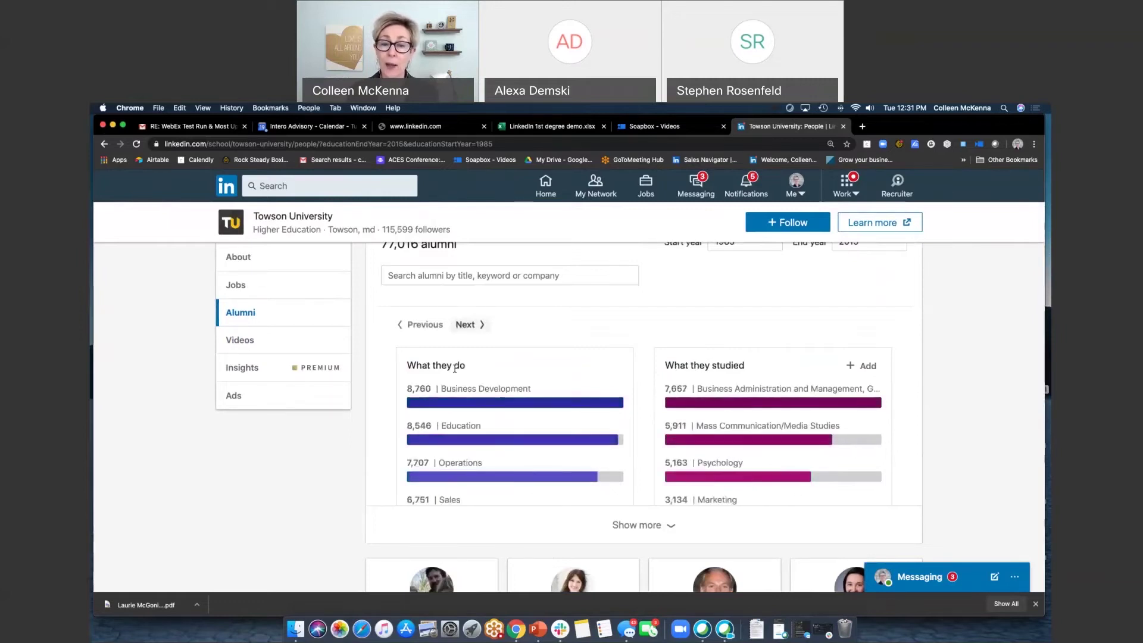
click(466, 325)
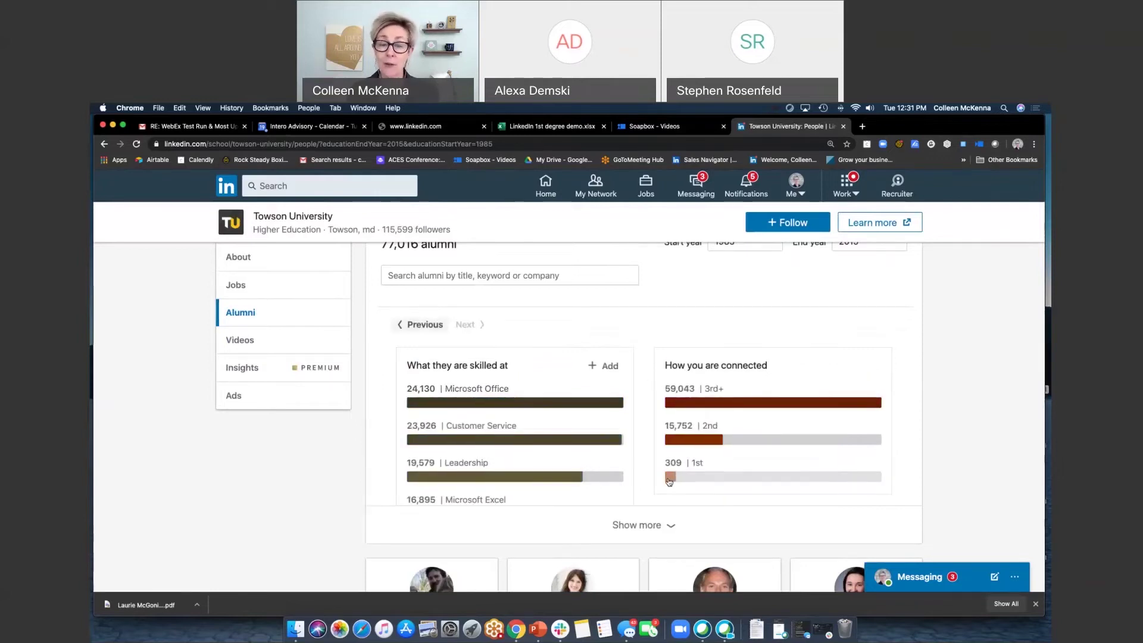
click(704, 446)
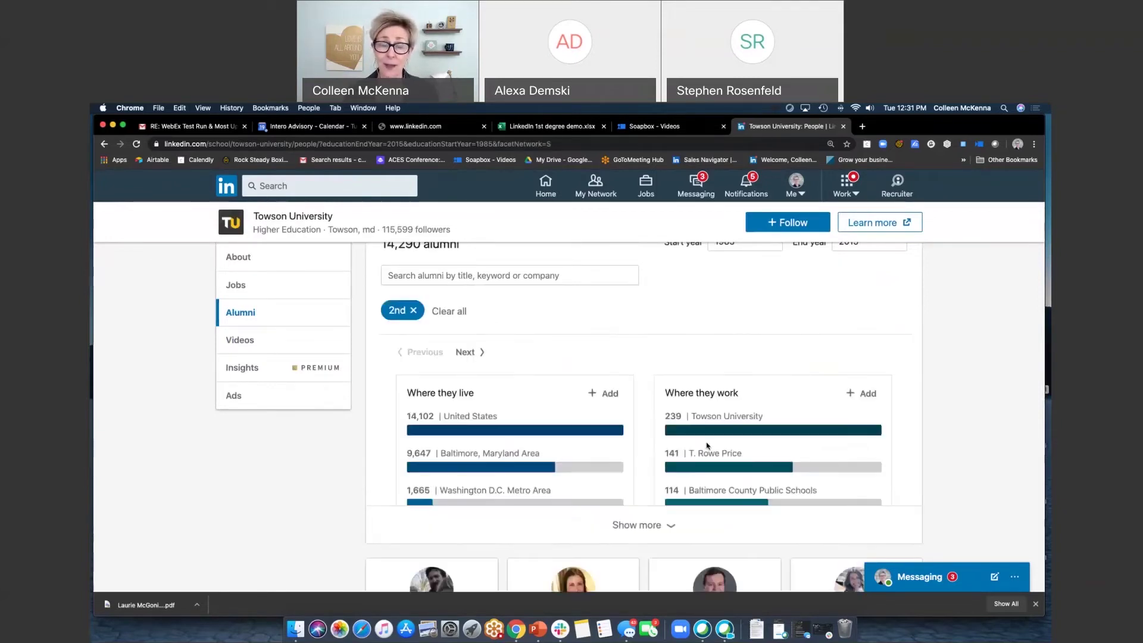
scroll(708, 450, down, 1)
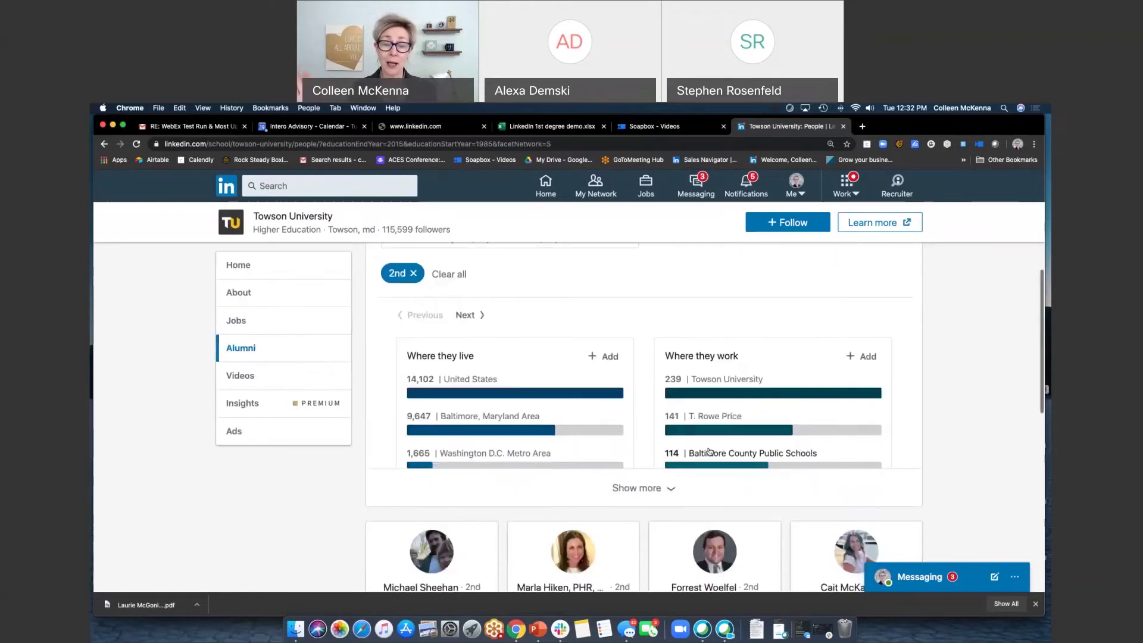
scroll(710, 451, down, 1)
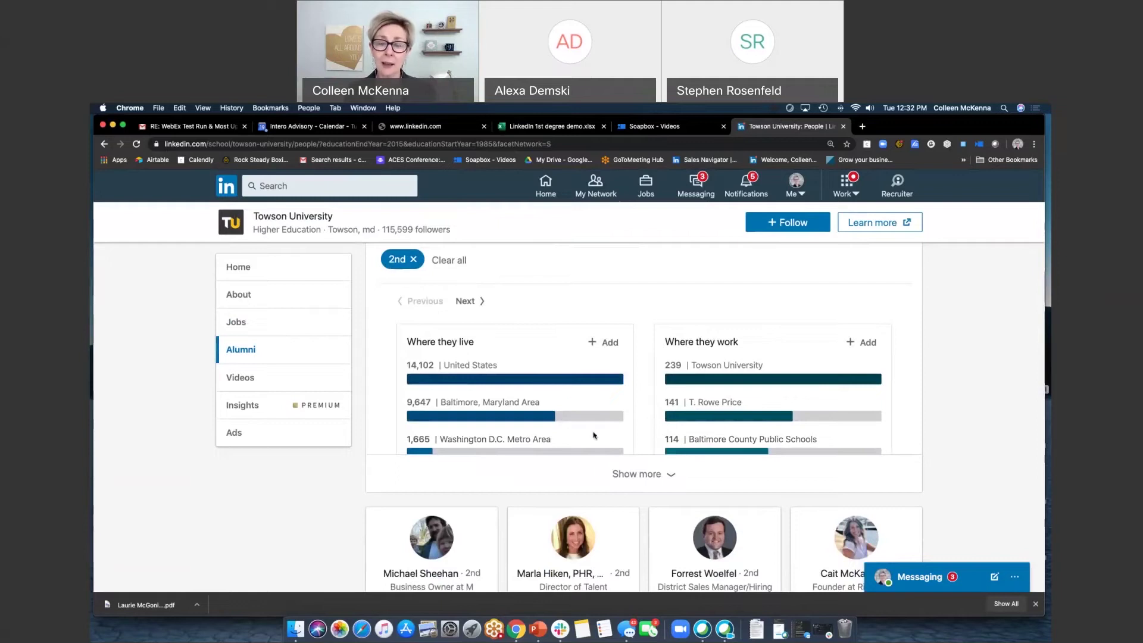
scroll(595, 437, down, 3)
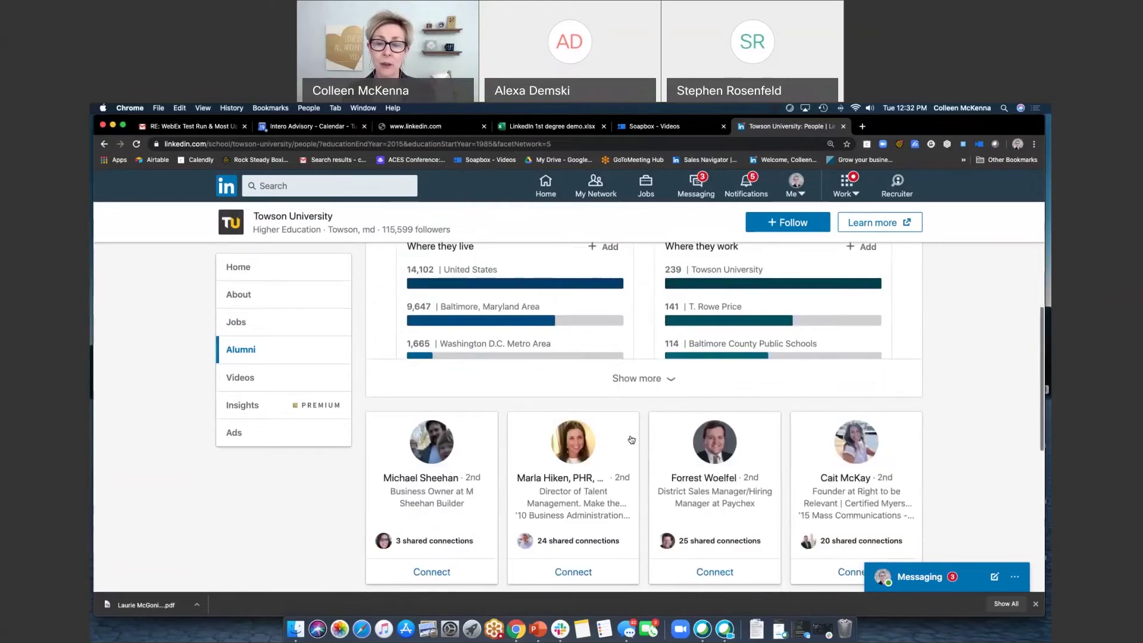
scroll(631, 439, up, 3)
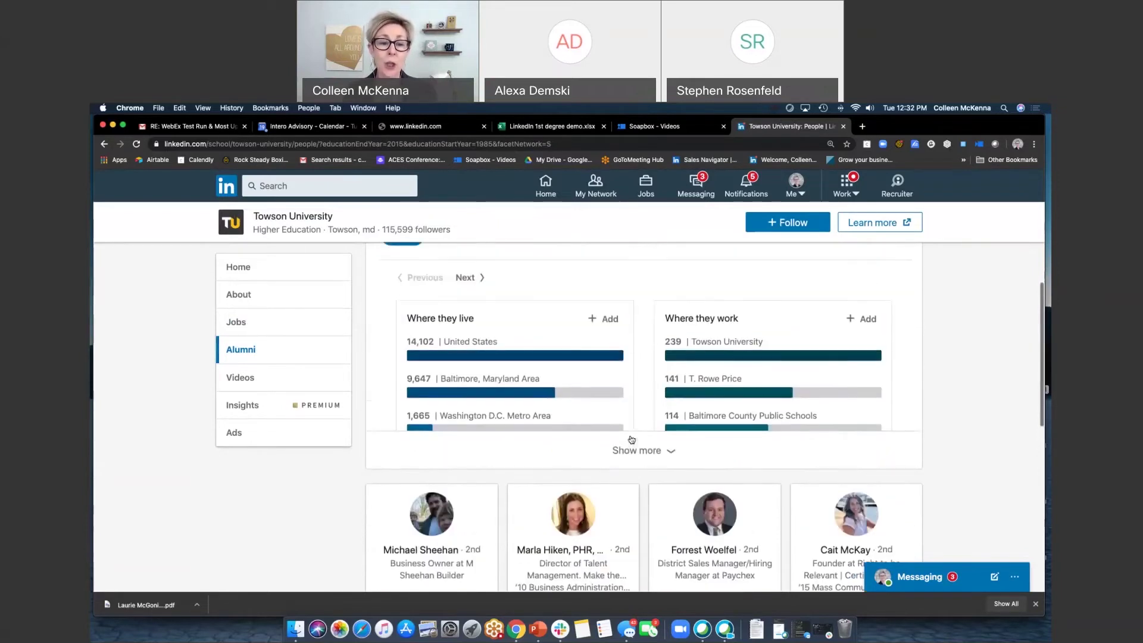
scroll(449, 368, up, 2)
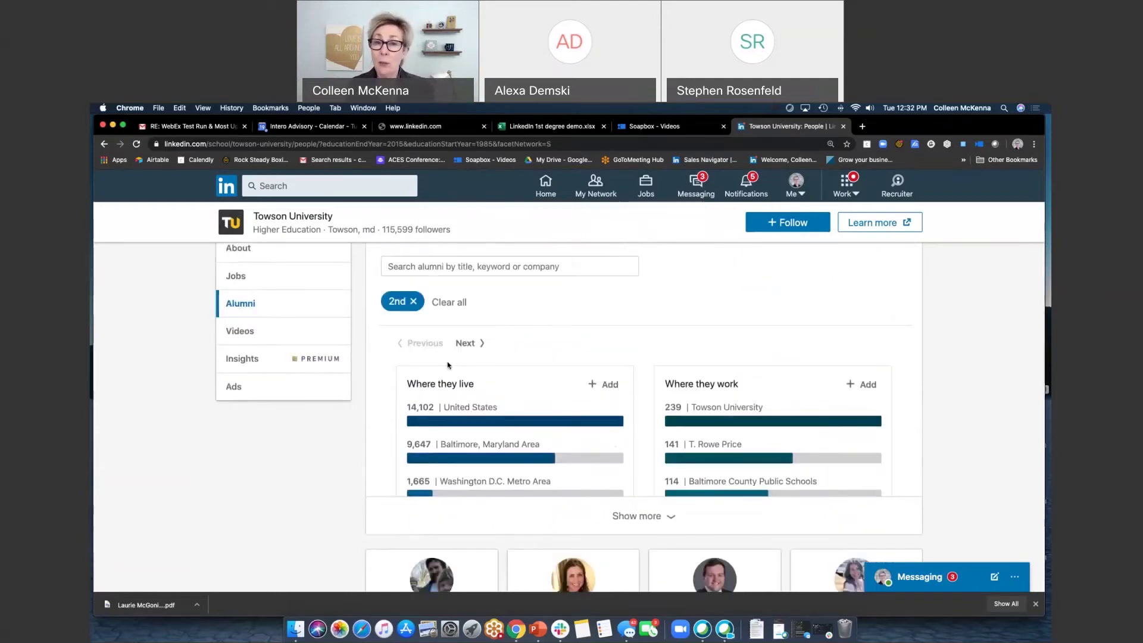
Step: Filter the alumni to Baltimore, Maryland Area and expand the insight charts with Show more
click(423, 457)
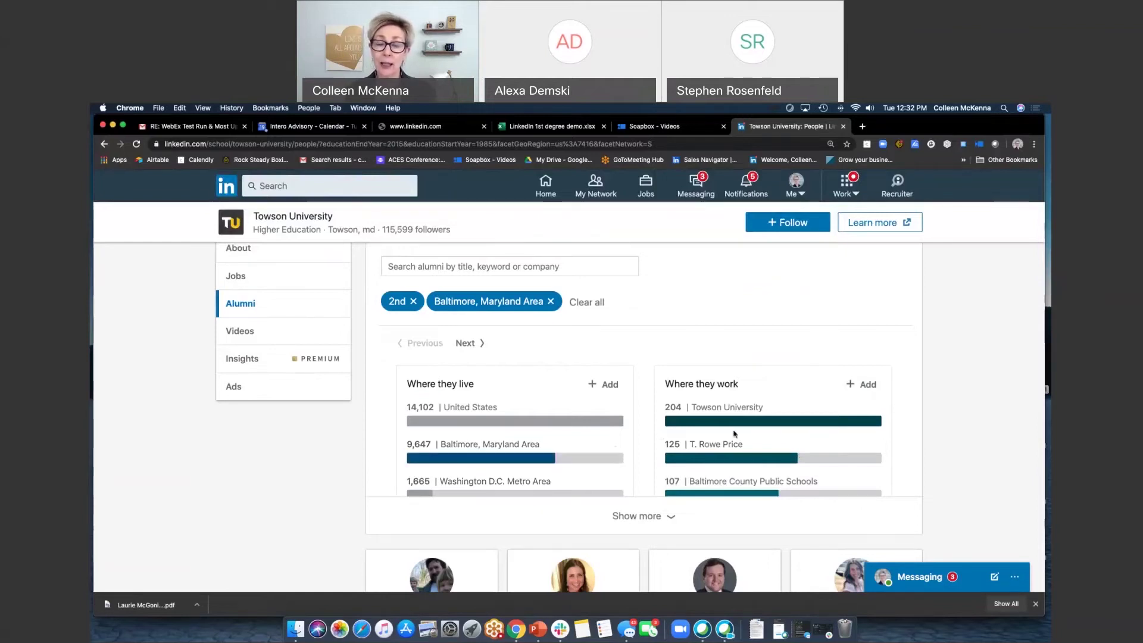
click(636, 516)
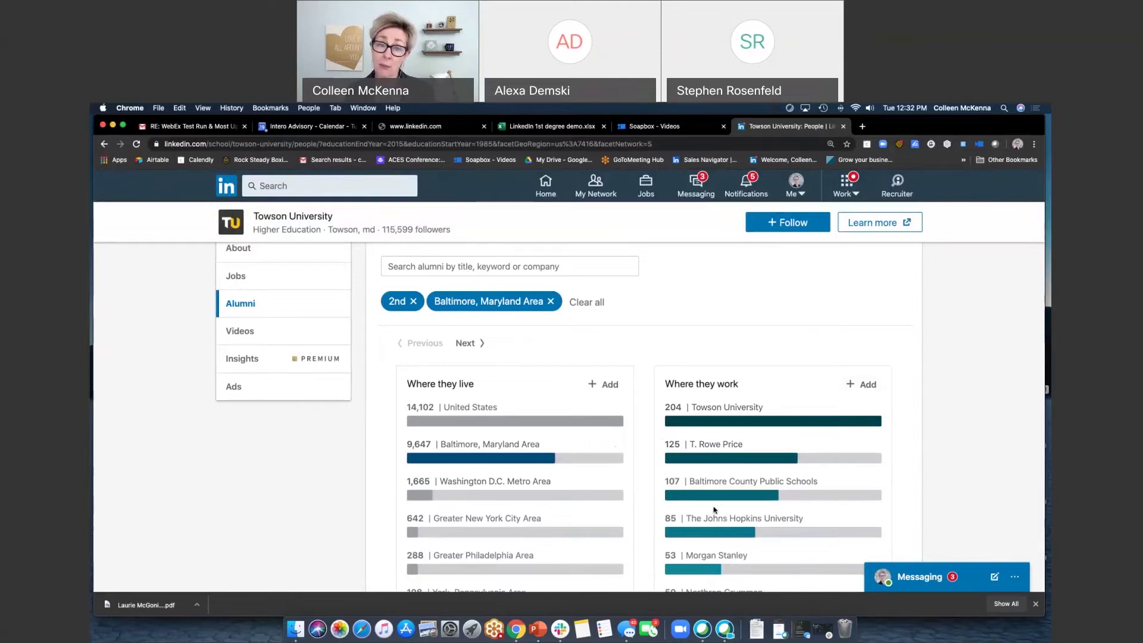
scroll(715, 510, down, 3)
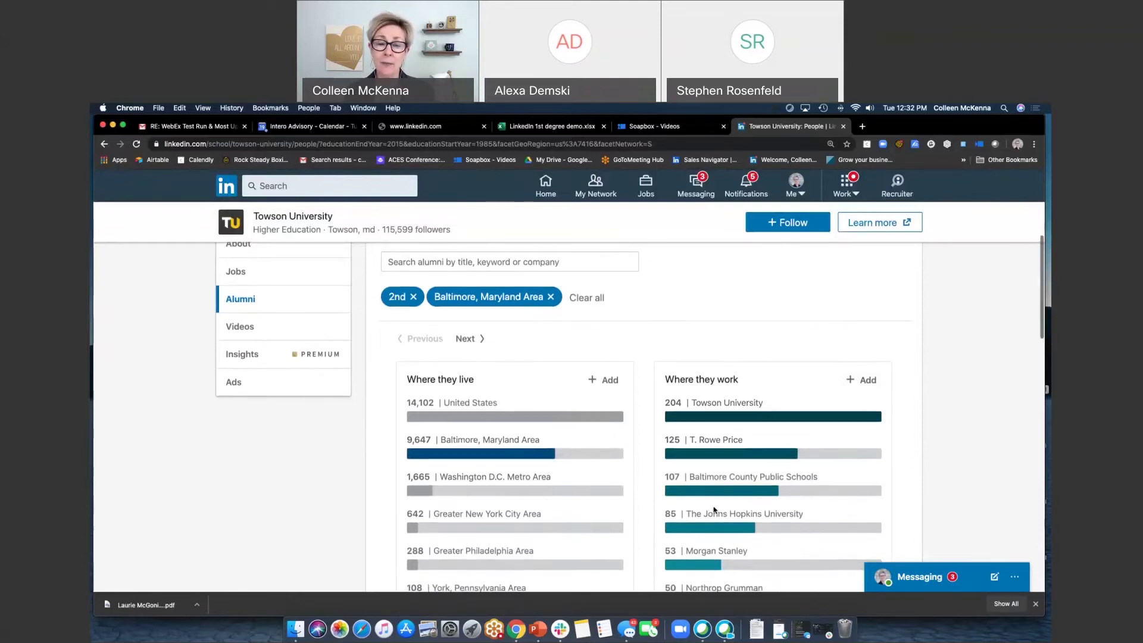
scroll(714, 510, up, 4)
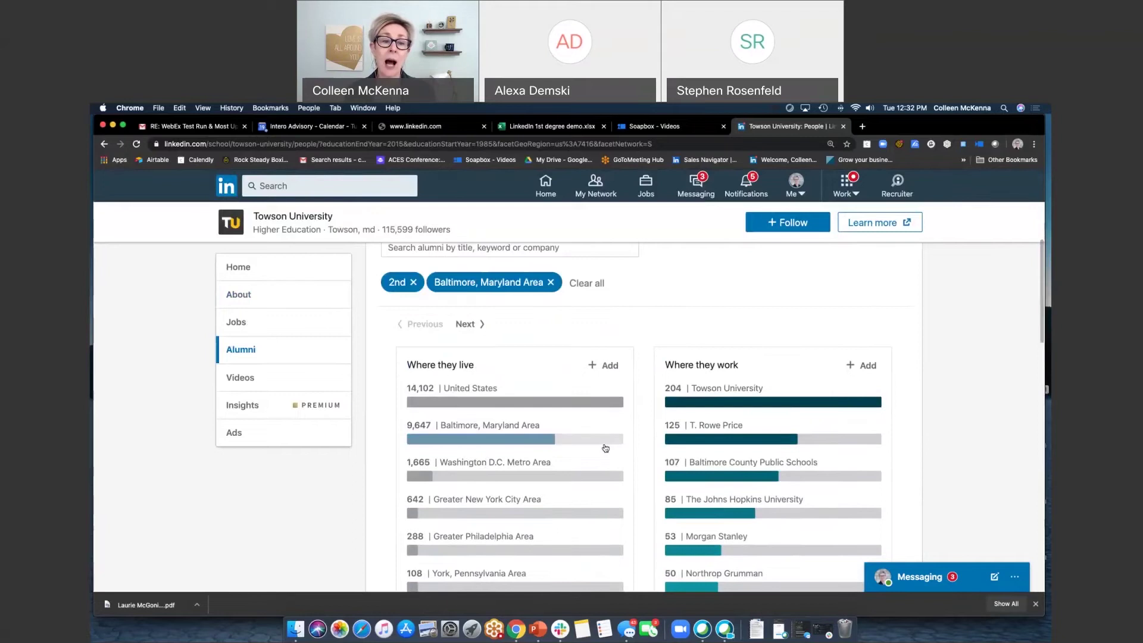
Step: Search the filtered alumni for 'CEO OR President', narrowing results to 2,546 profiles
click(472, 291)
text(CEO OR P)
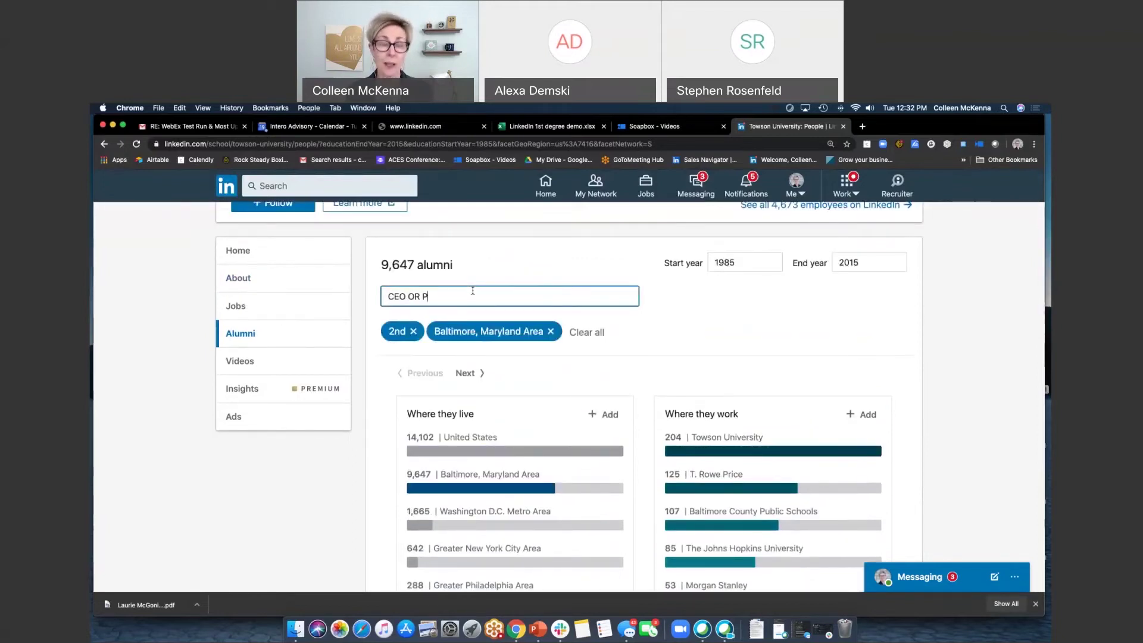
text(resident)
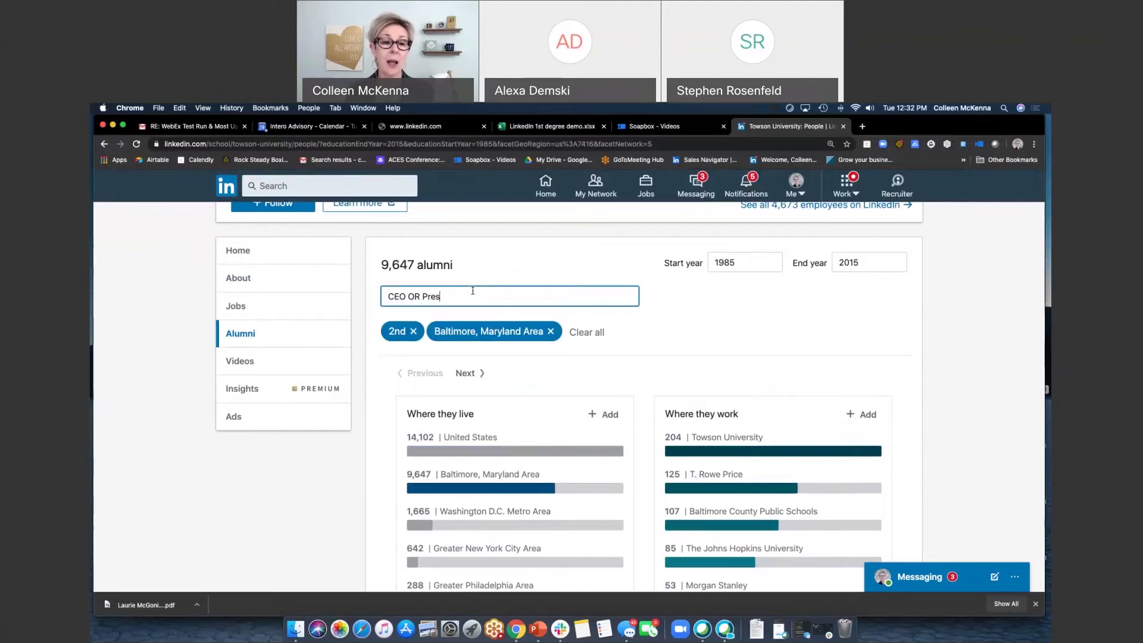
double_click(412, 296)
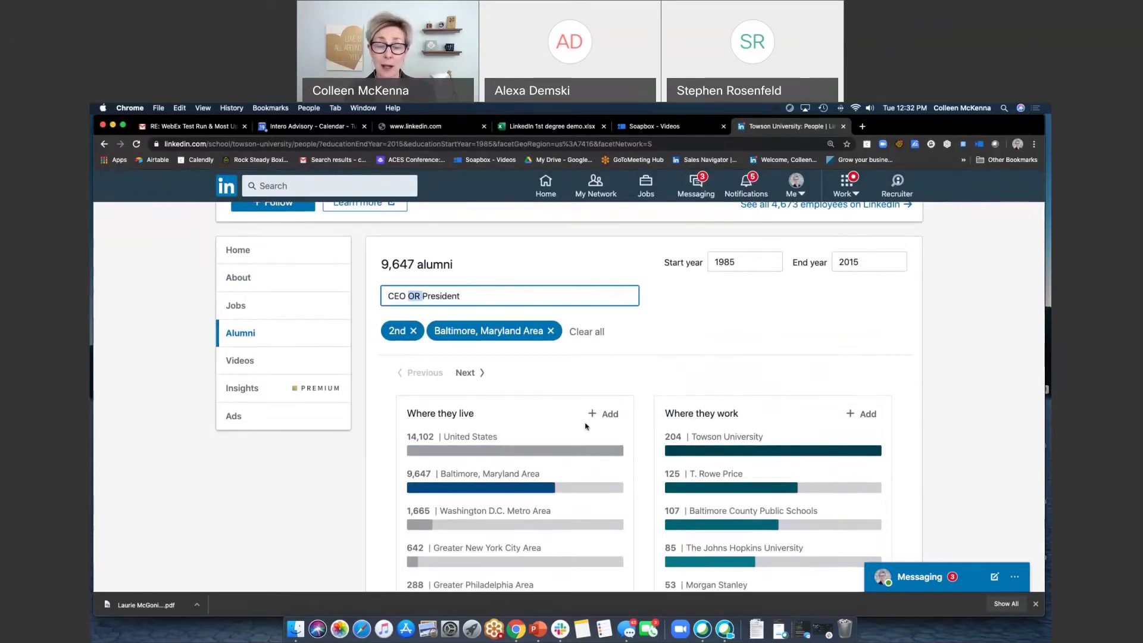
scroll(586, 423, down, 2)
scroll(484, 344, up, 3)
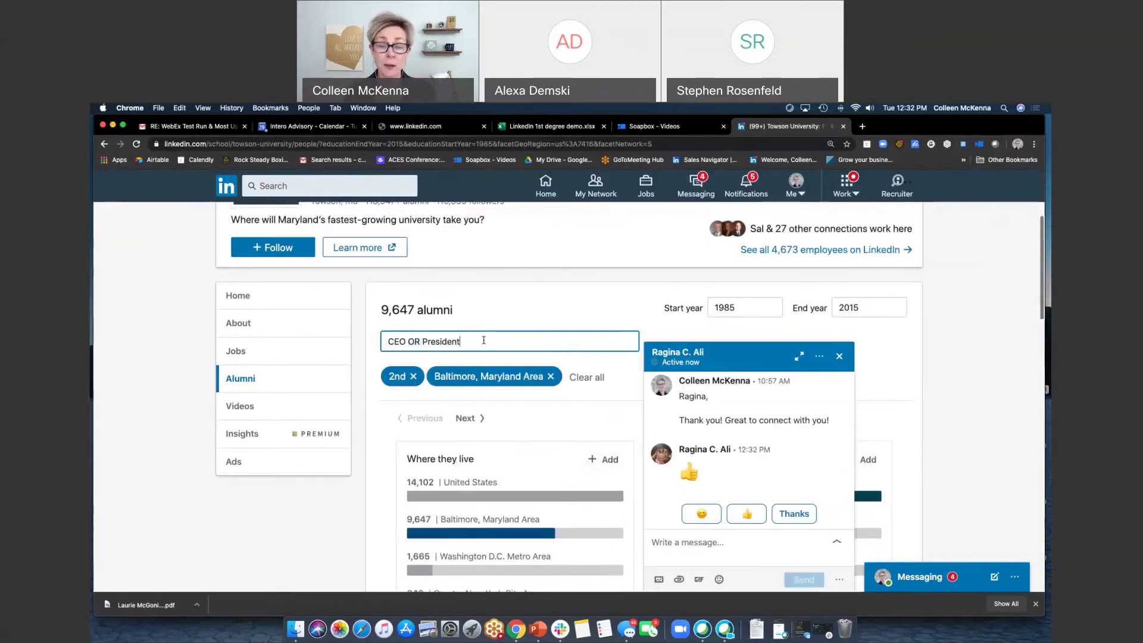
click(844, 350)
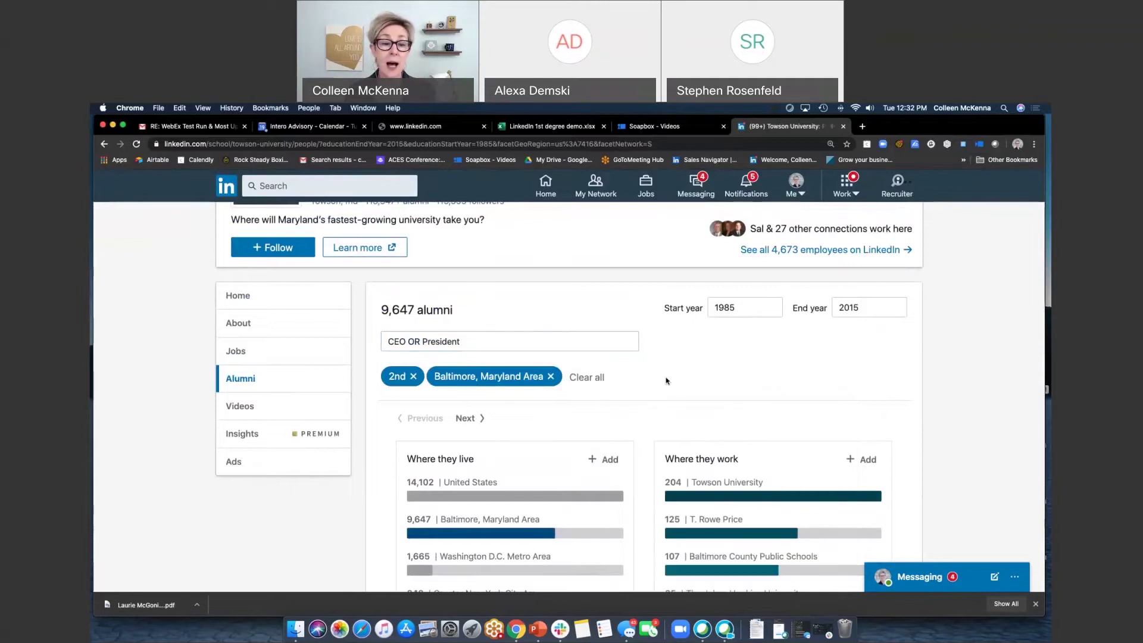
click(545, 337)
scroll(547, 340, up, 1)
key(Return)
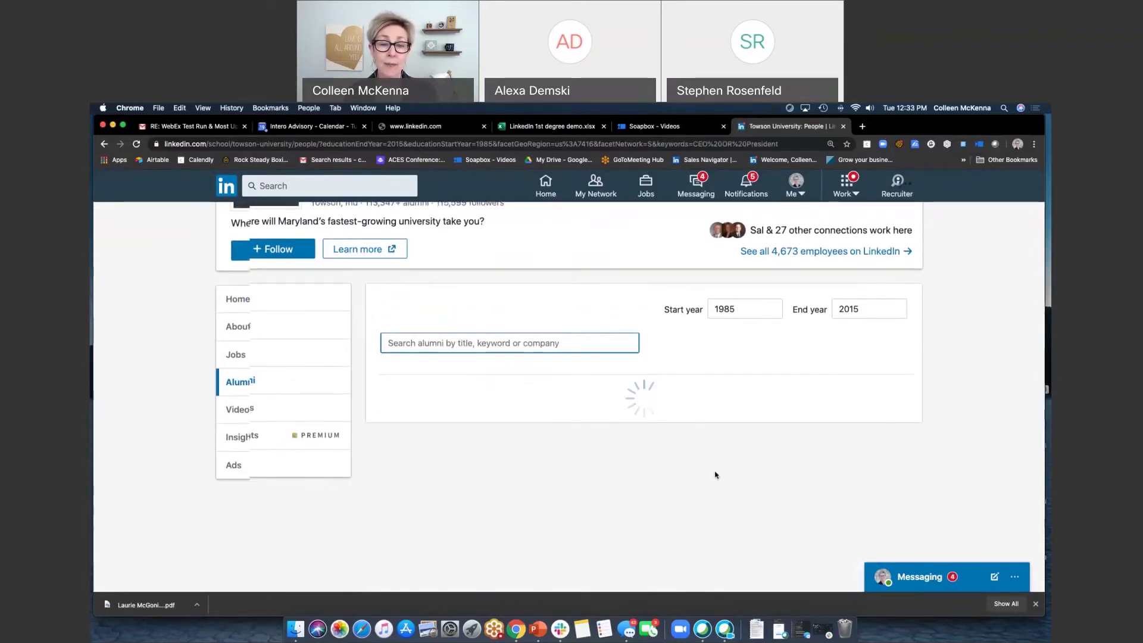
scroll(715, 474, down, 1)
scroll(714, 475, down, 10)
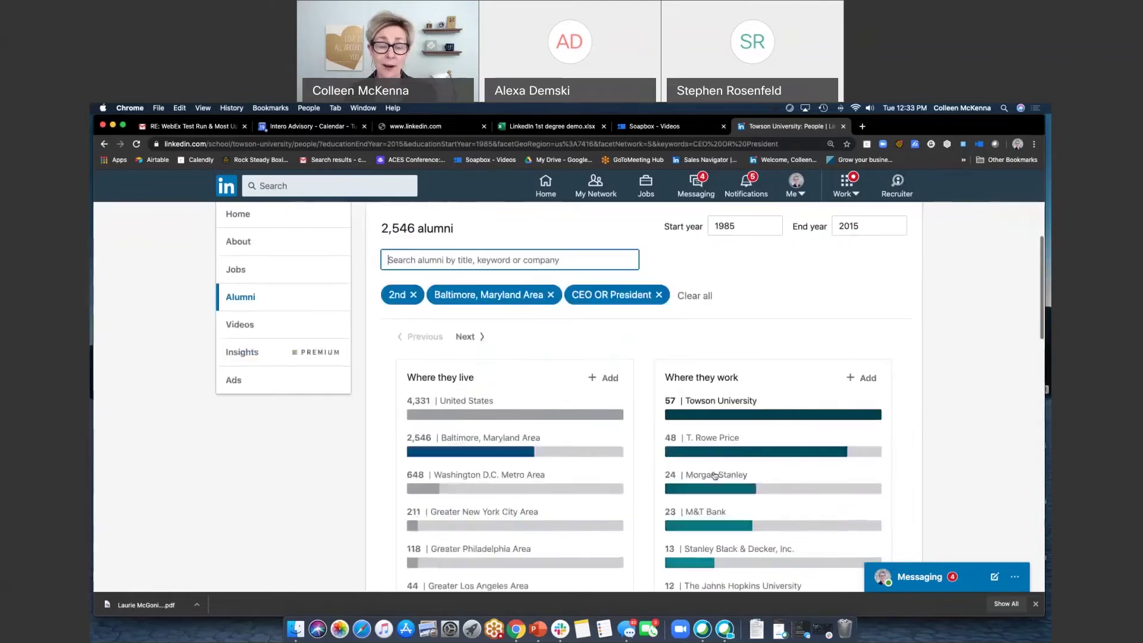
scroll(714, 474, down, 10)
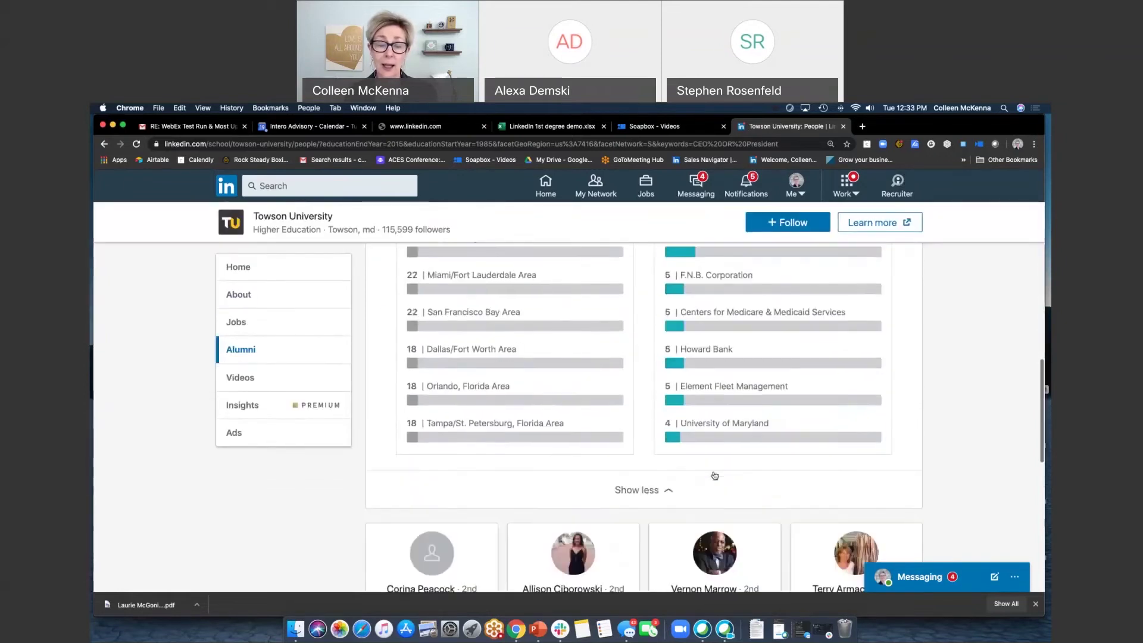
Step: Scroll the CEO/President alumni cards to find the prospect's card
scroll(714, 474, down, 2)
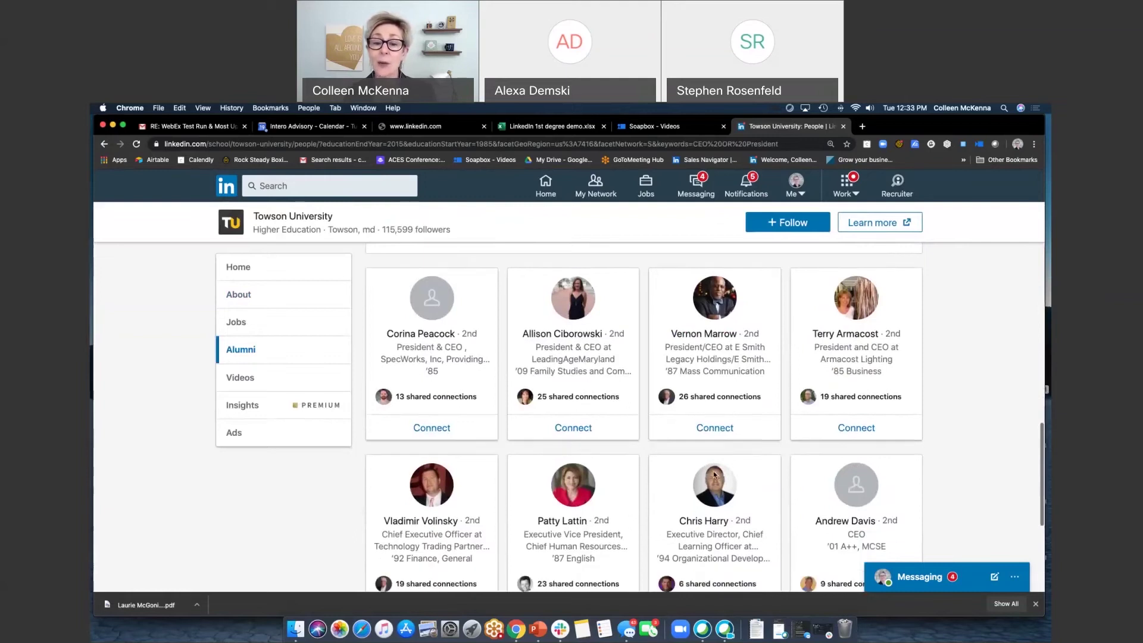
scroll(714, 474, up, 1)
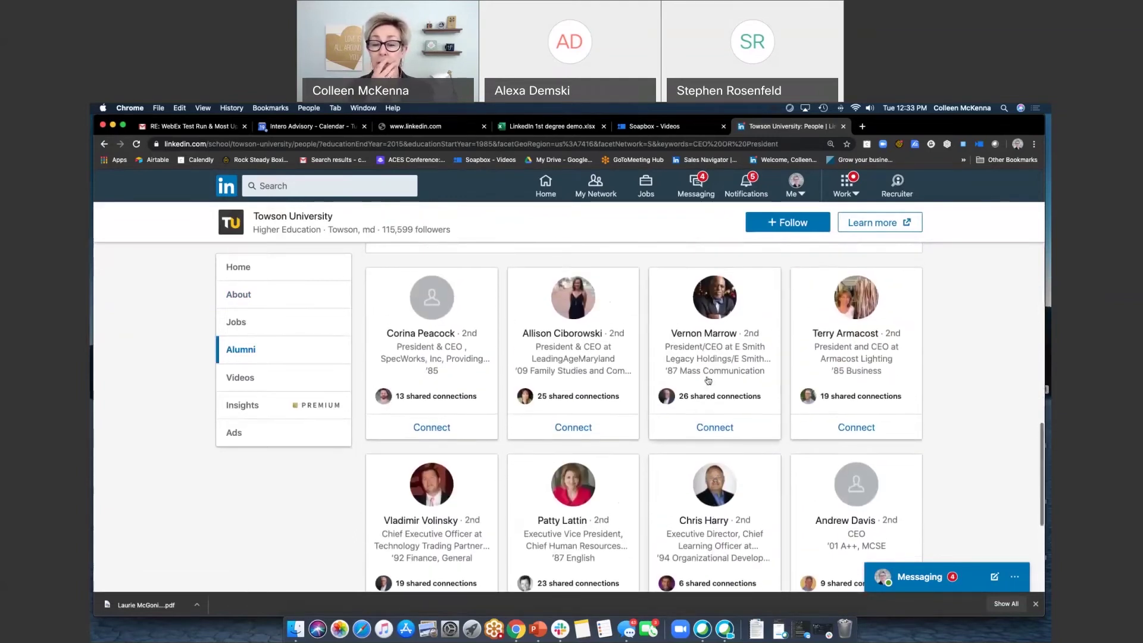
scroll(709, 408, down, 1)
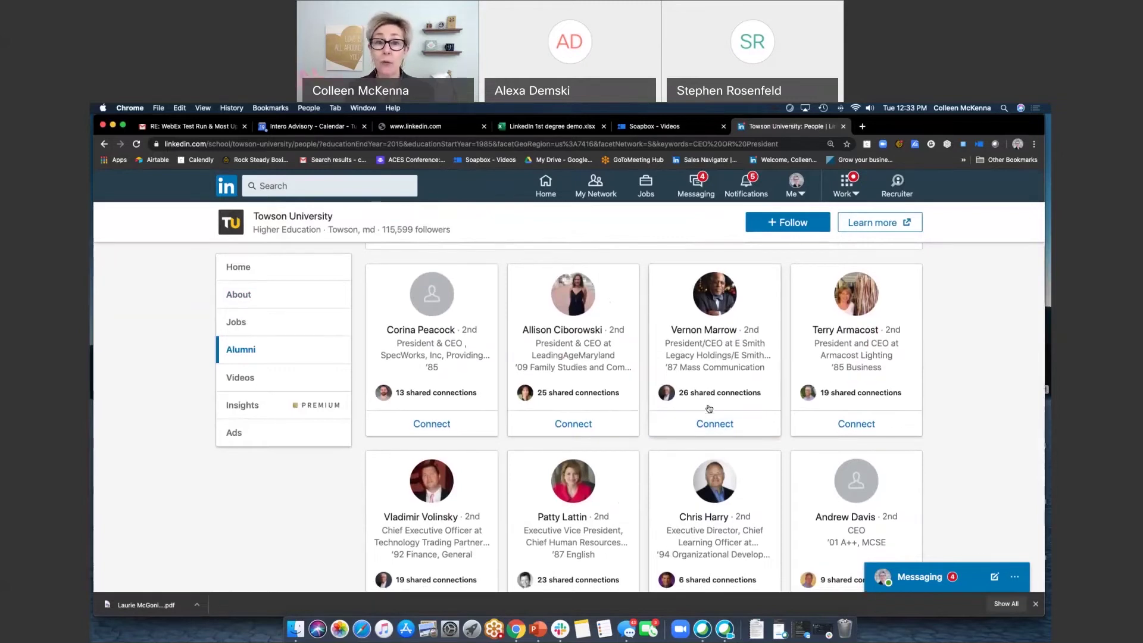
scroll(742, 333, up, 1)
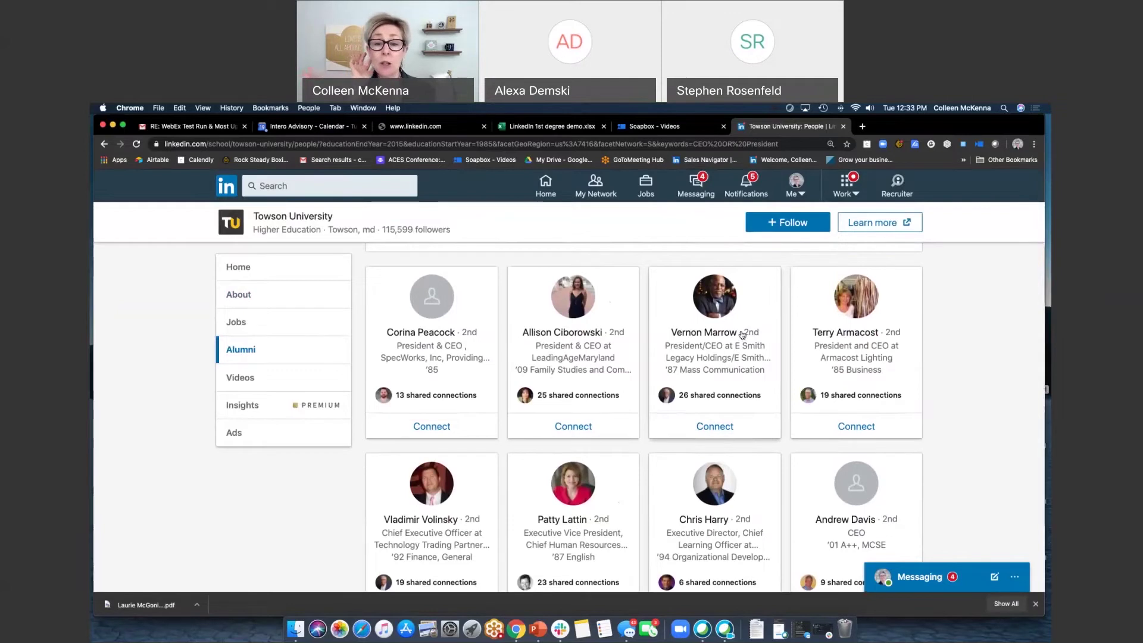
scroll(731, 391, down, 2)
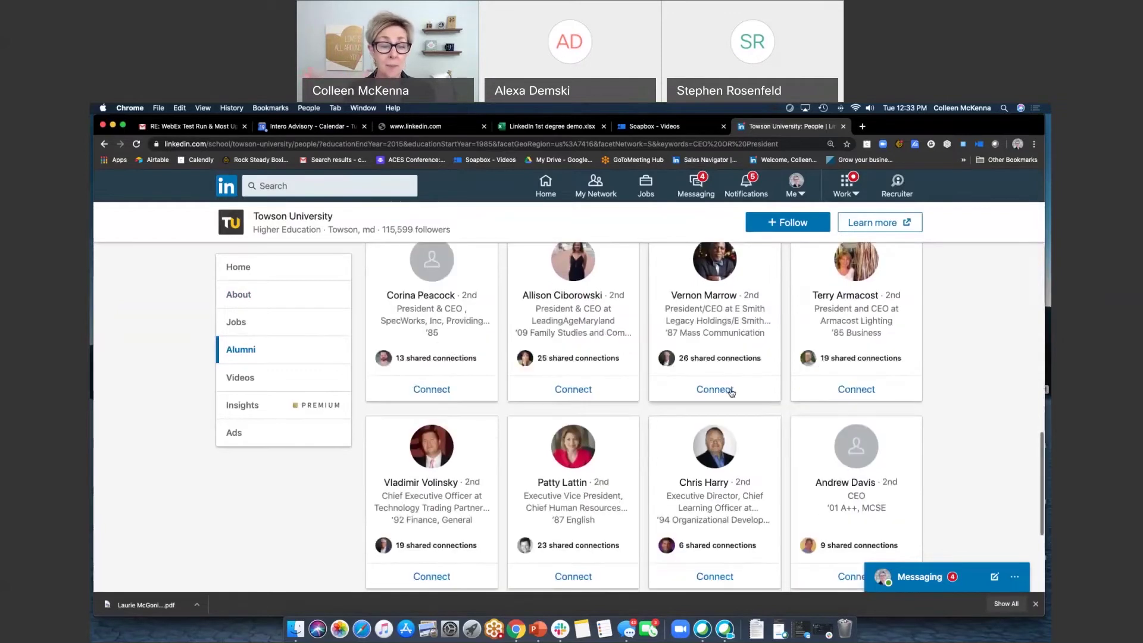
scroll(730, 390, down, 1)
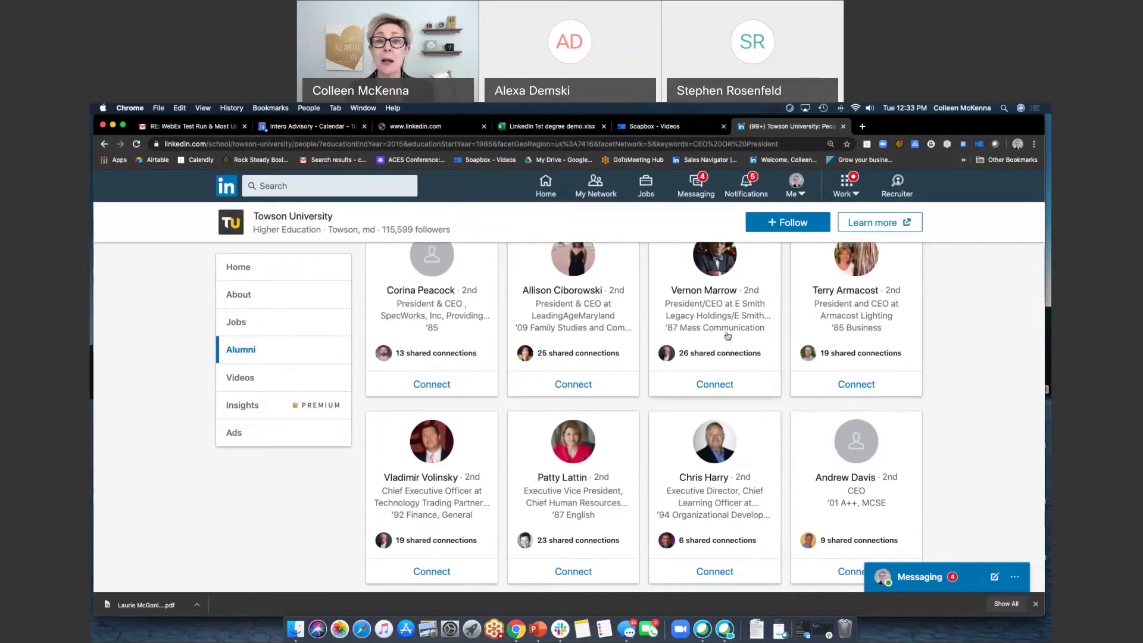
scroll(720, 335, up, 1)
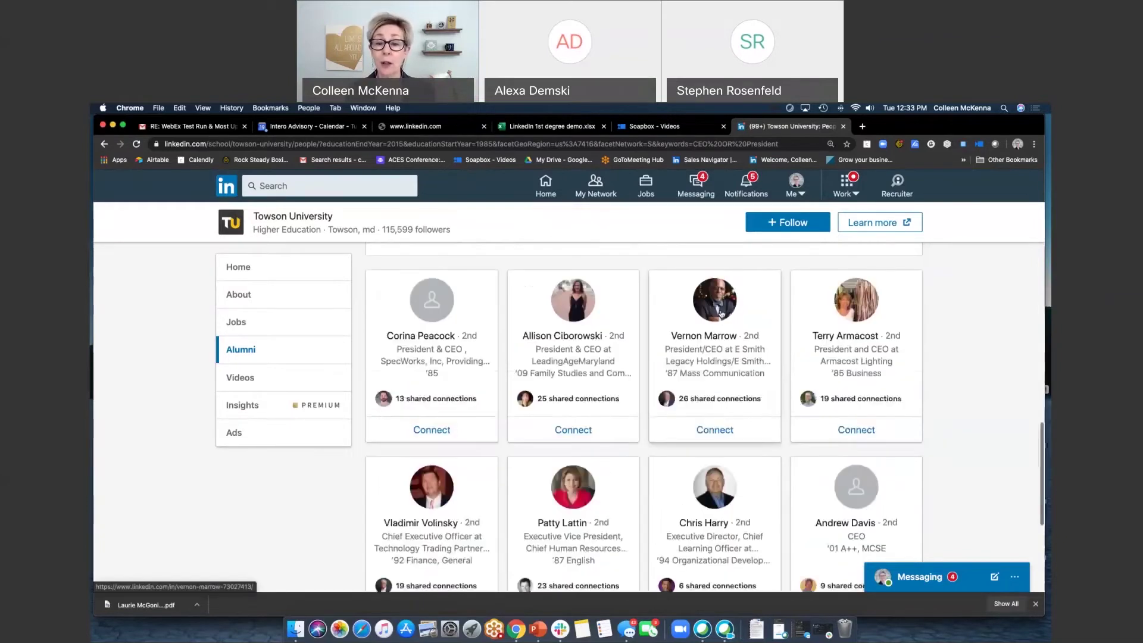
Step: Open the prospect's profile and review it: President/CEO, 26 mutual connections, Towson 1983
click(714, 334)
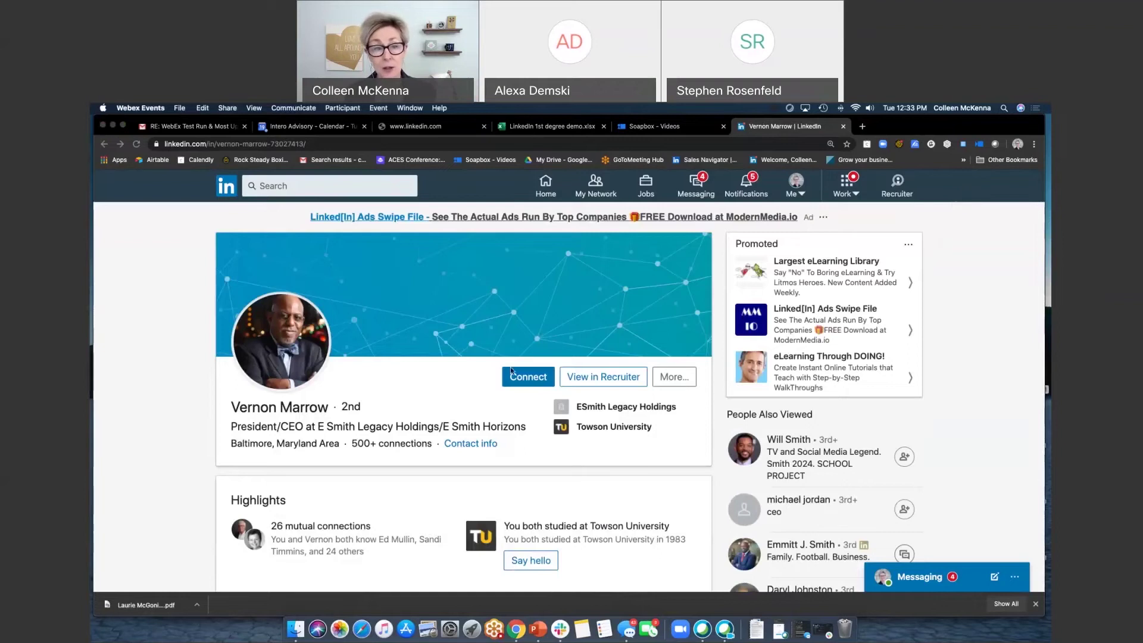
scroll(492, 398, down, 4)
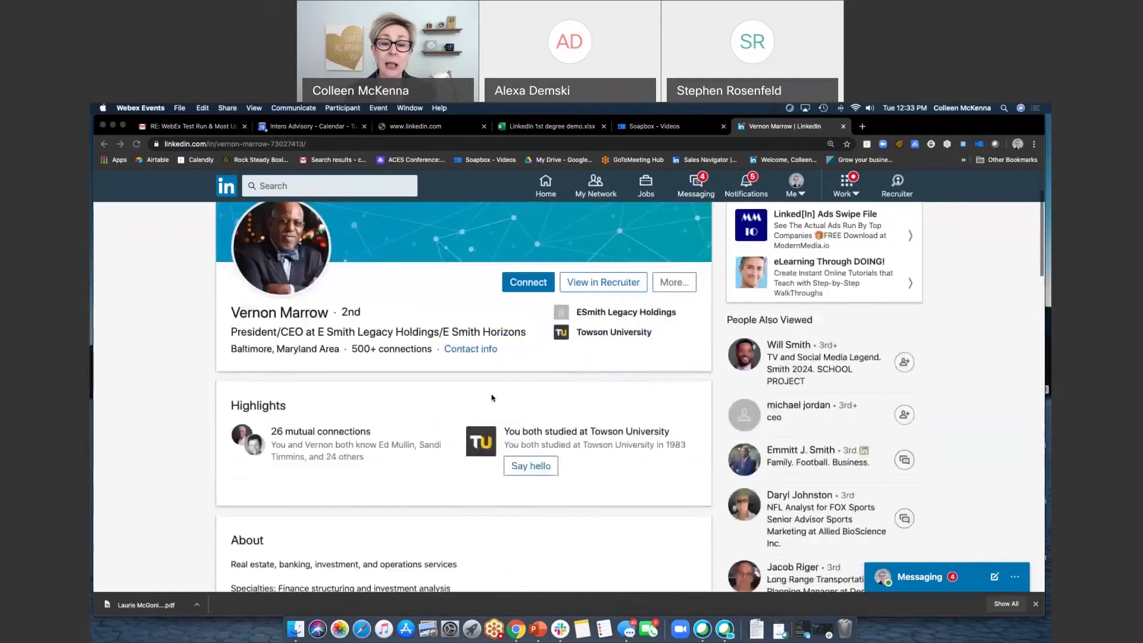
scroll(493, 398, down, 10)
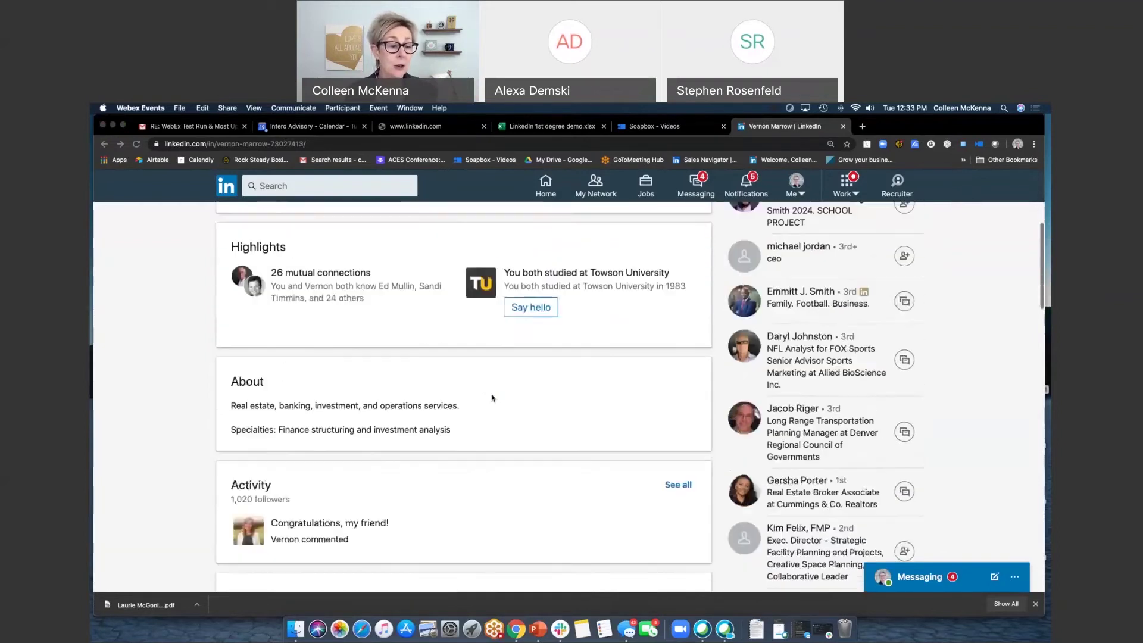
scroll(178, 349, up, 1)
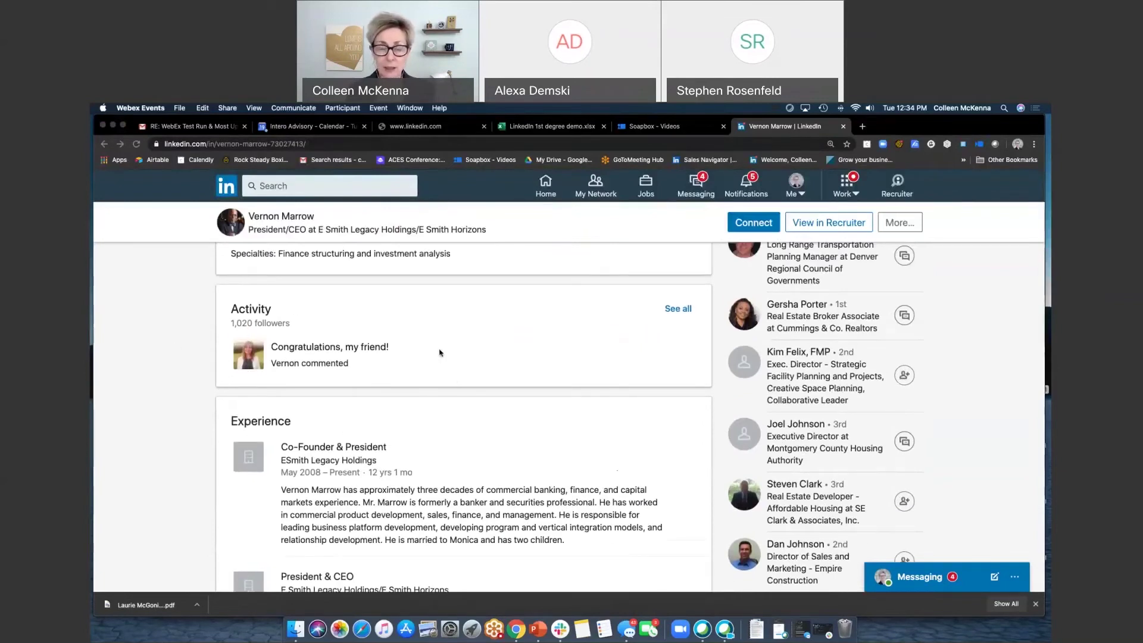
scroll(464, 417, up, 5)
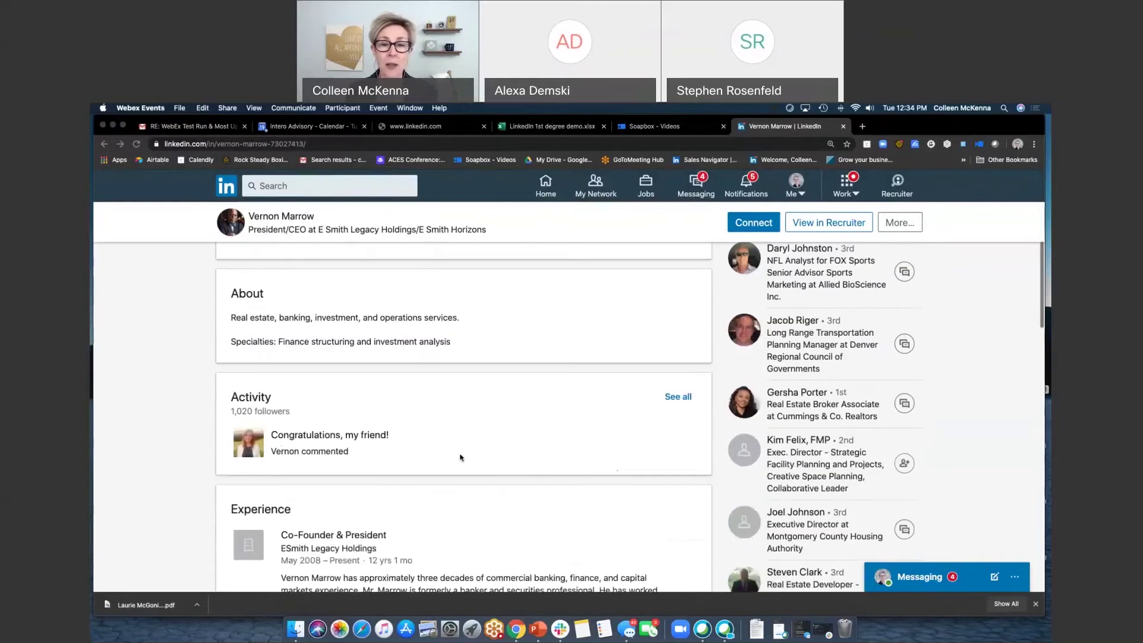
click(461, 456)
scroll(461, 456, up, 3)
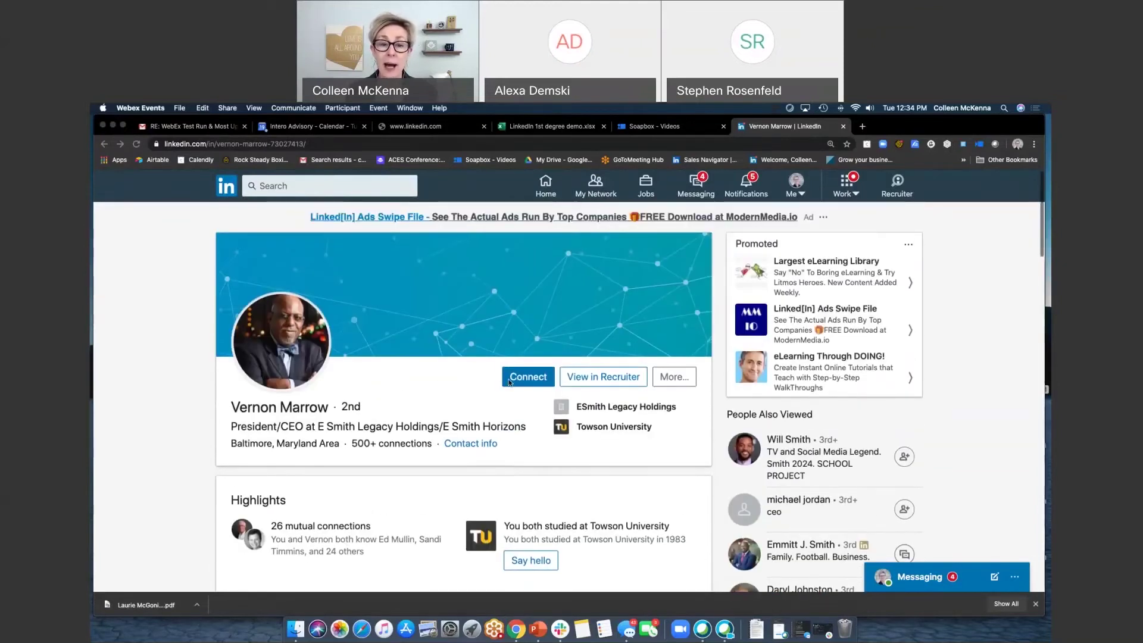
click(519, 382)
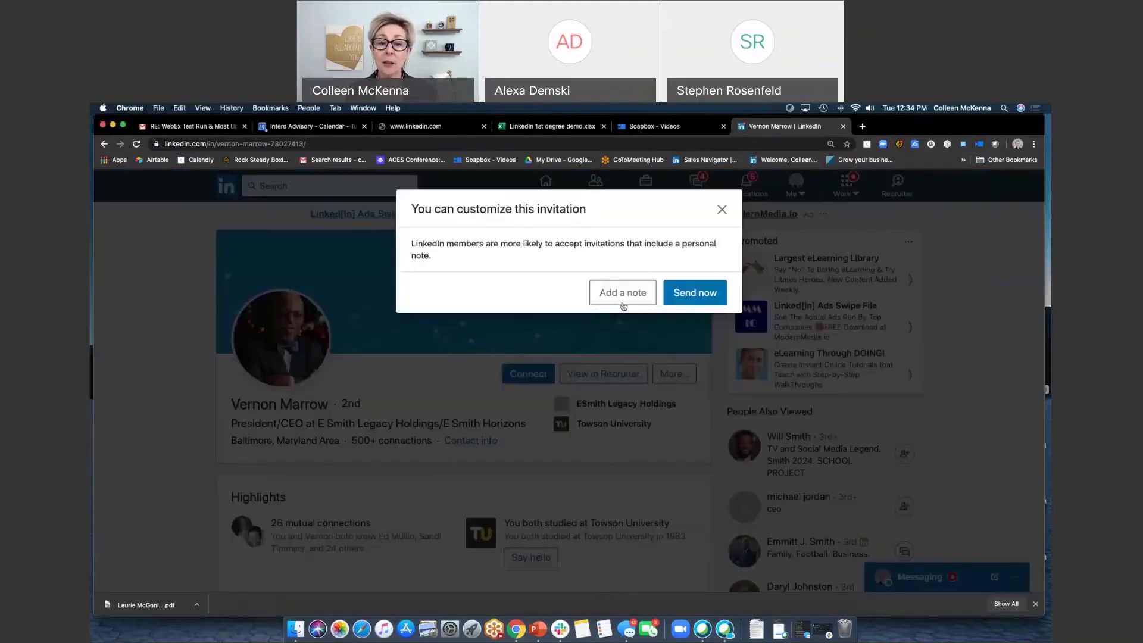
click(617, 293)
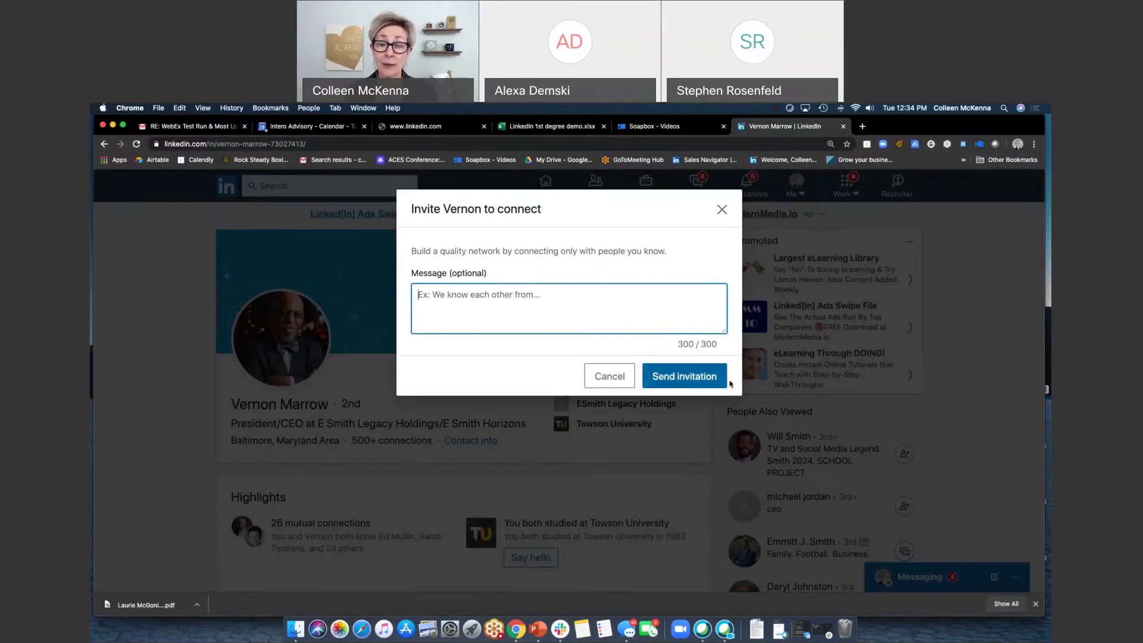
click(722, 209)
scroll(332, 496, down, 2)
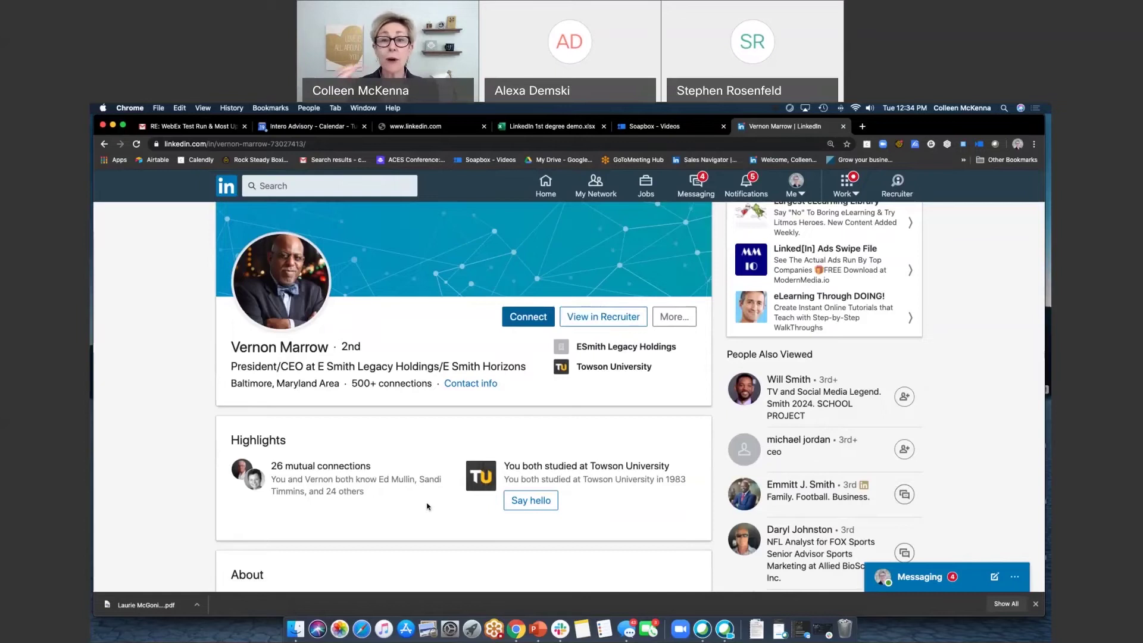
Step: List the 26 mutual connections shared with the prospect and scroll through them
click(354, 475)
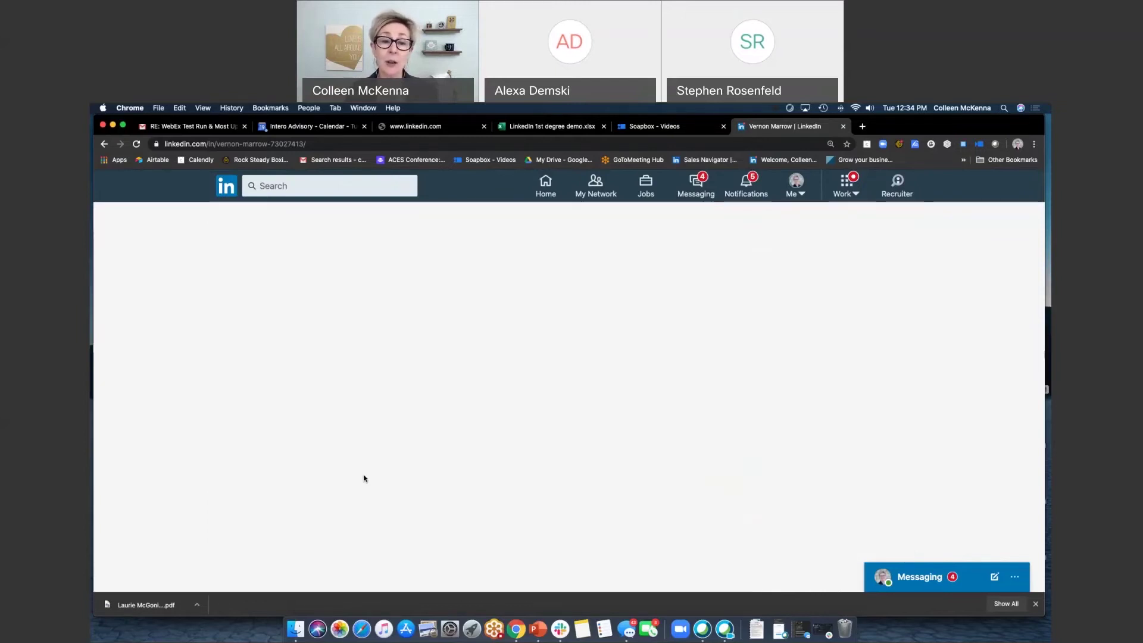
scroll(375, 482, down, 3)
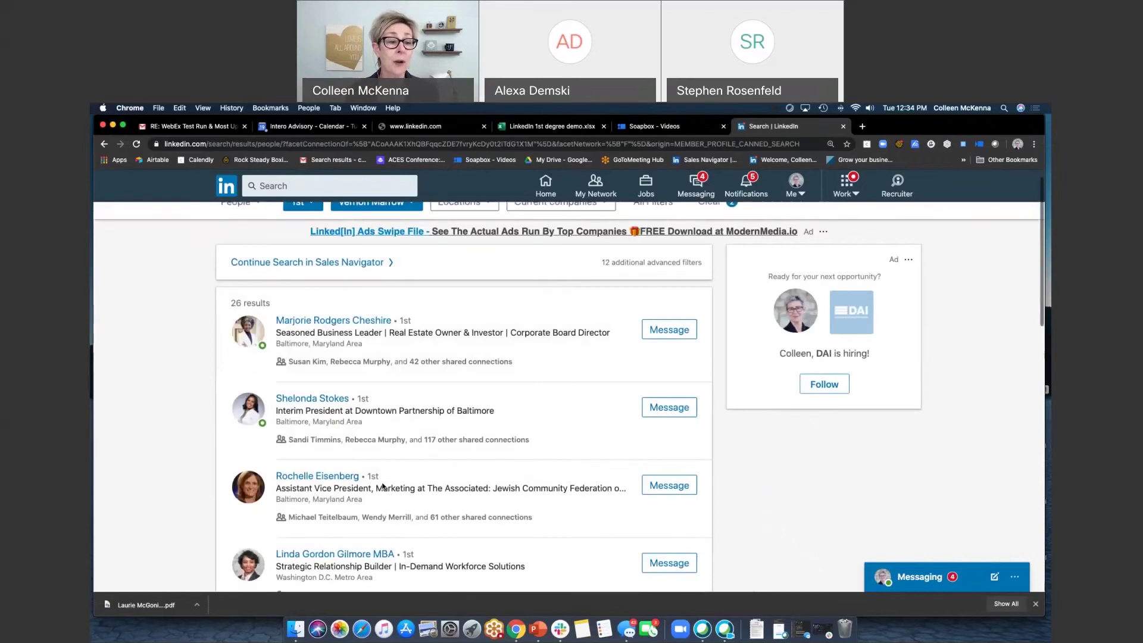
scroll(382, 486, down, 4)
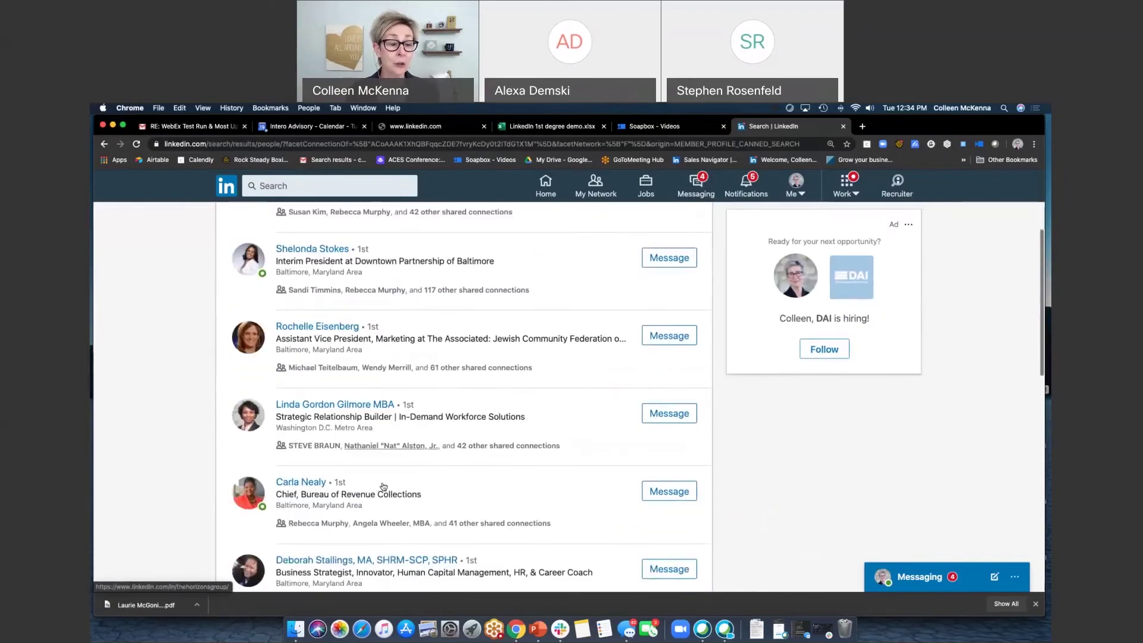
scroll(383, 486, down, 5)
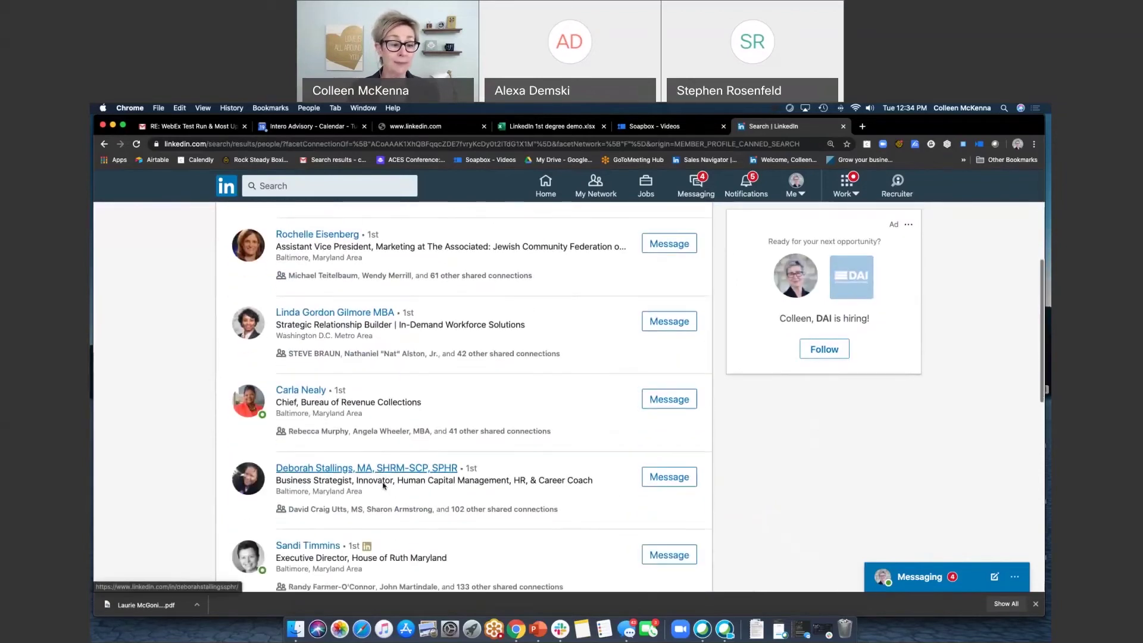
scroll(383, 486, down, 3)
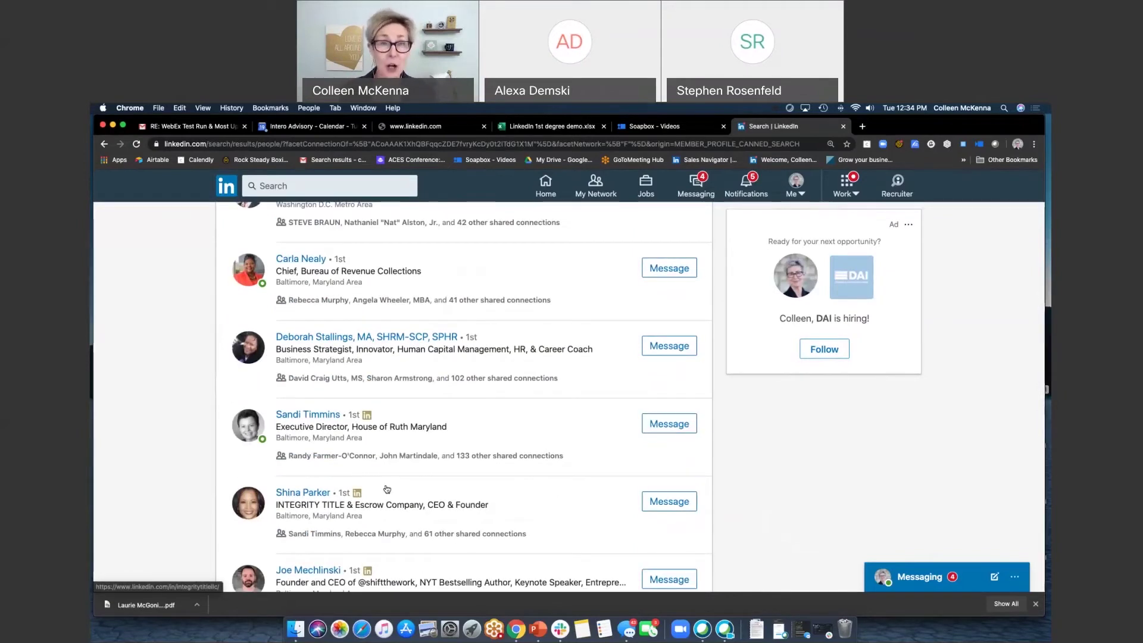
scroll(387, 489, down, 2)
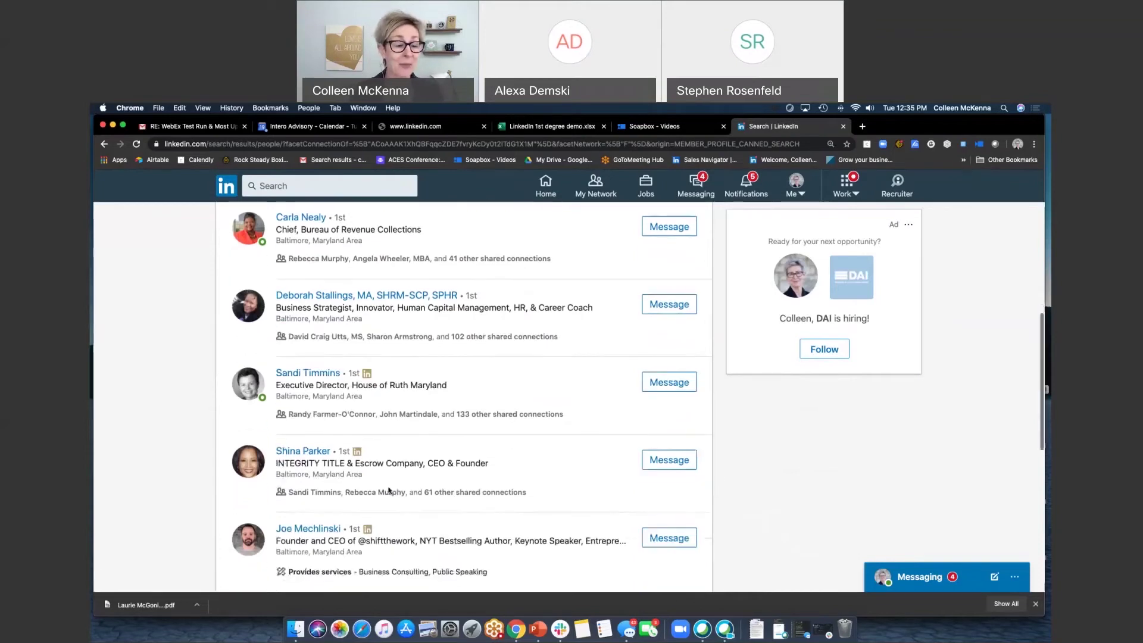
scroll(389, 489, down, 1)
scroll(389, 490, down, 2)
scroll(388, 490, down, 2)
scroll(389, 490, up, 3)
scroll(388, 489, up, 7)
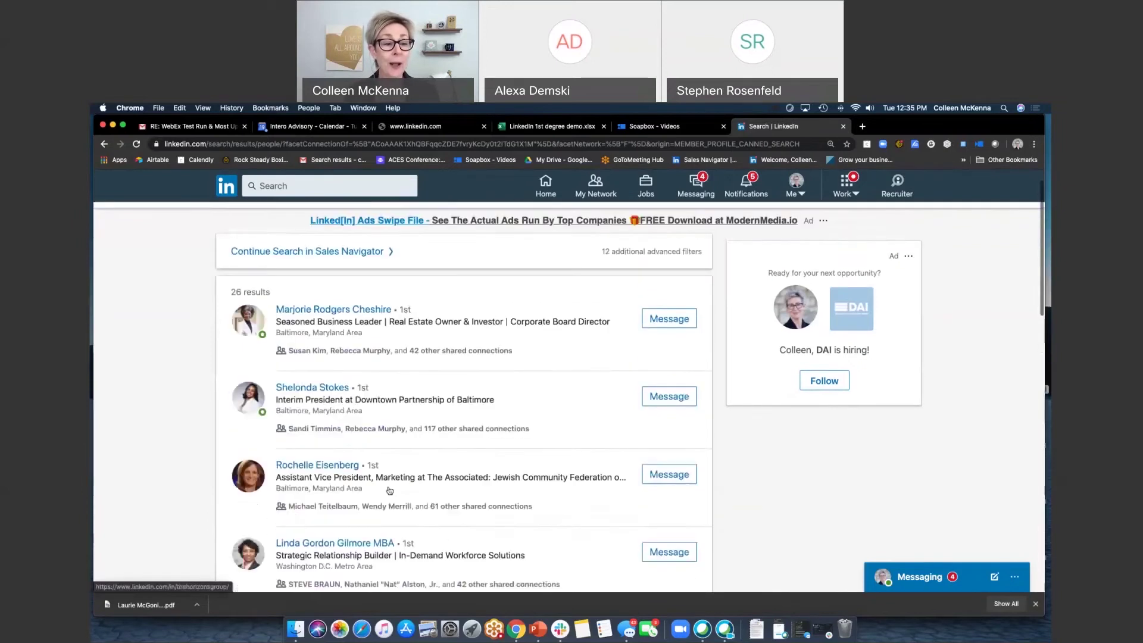
scroll(389, 490, up, 1)
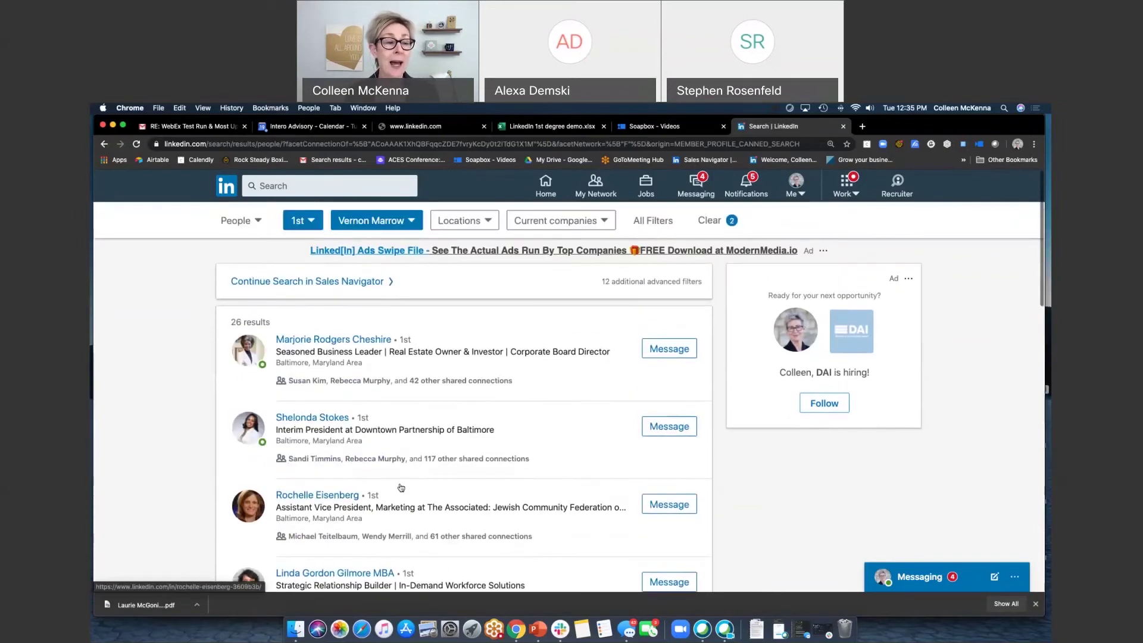
Step: Back on the prospect's profile, share it via message addressed to a mutual connection
click(104, 145)
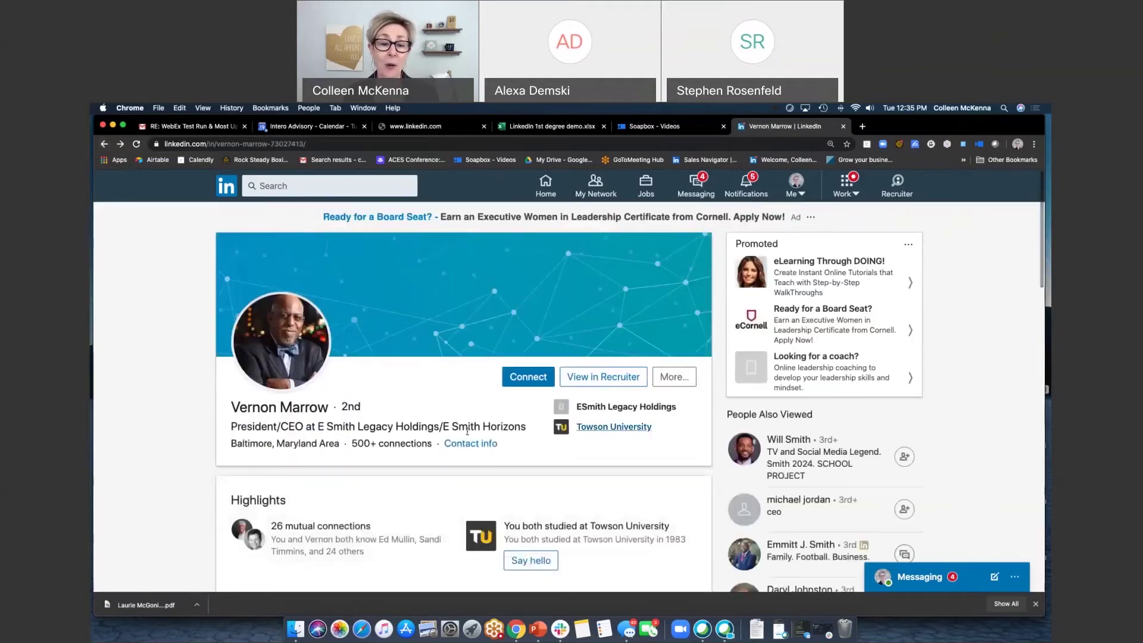
click(674, 376)
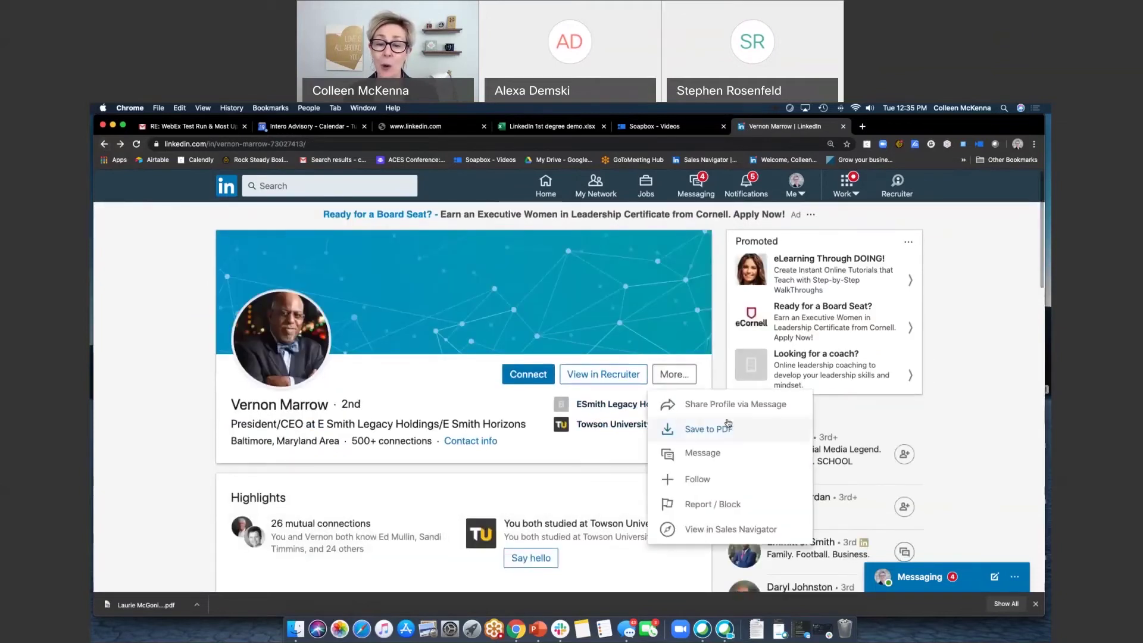
click(722, 406)
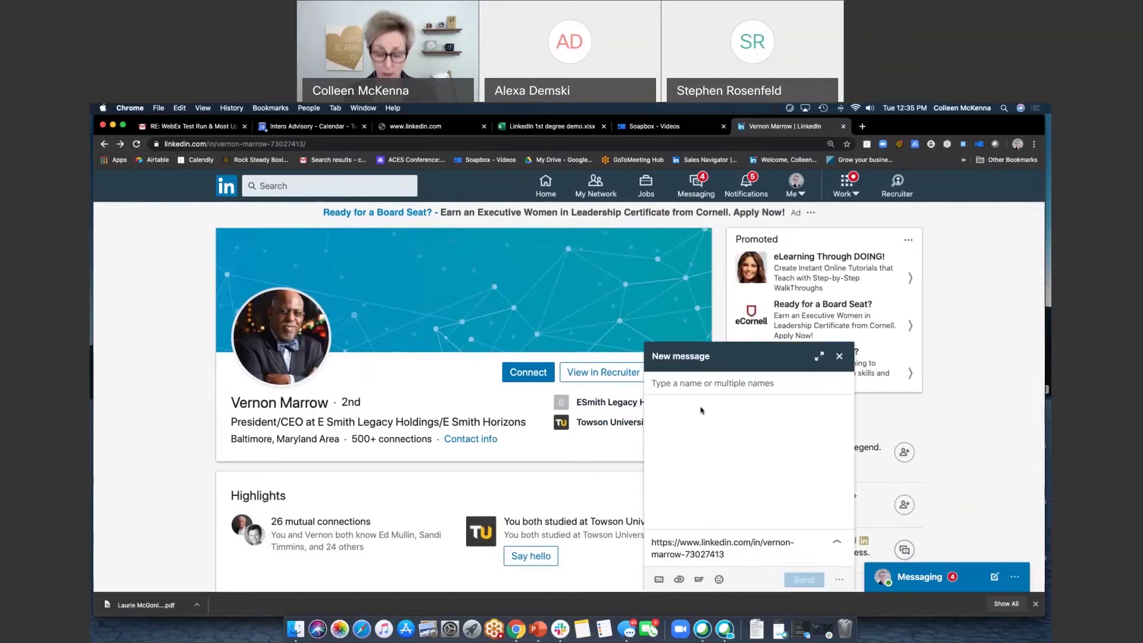
text(ed)
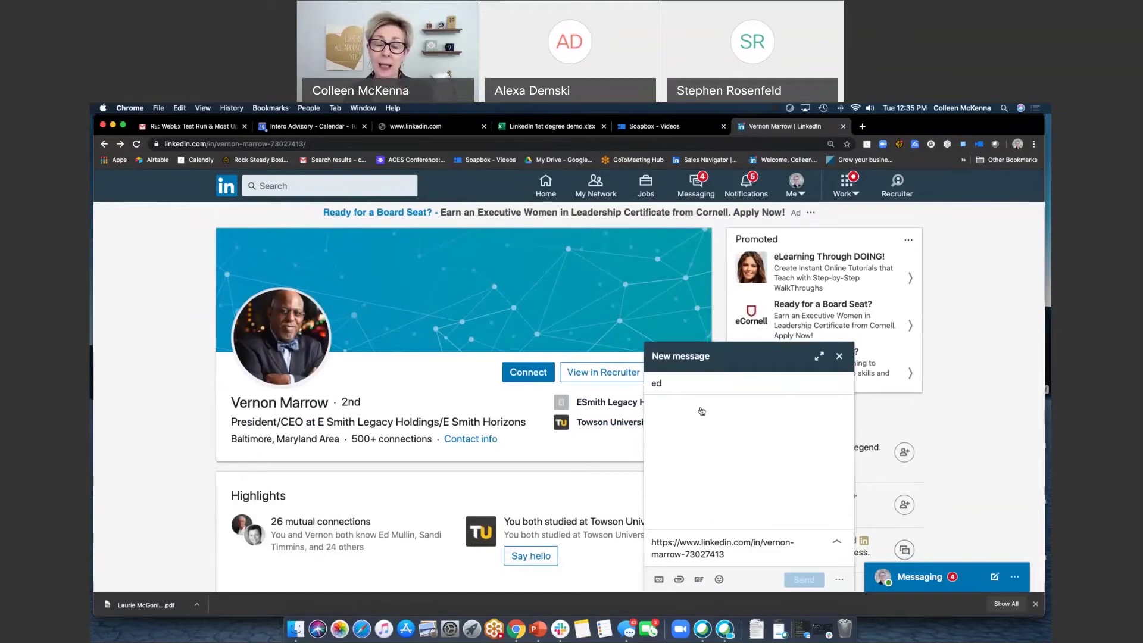
click(735, 417)
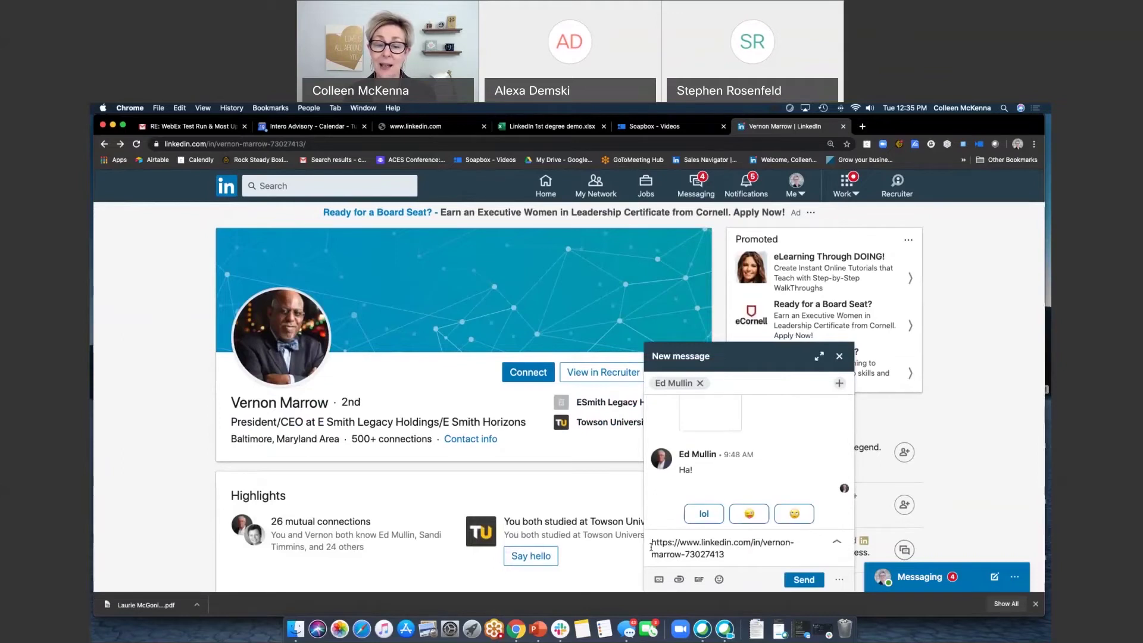
drag(651, 546, 794, 542)
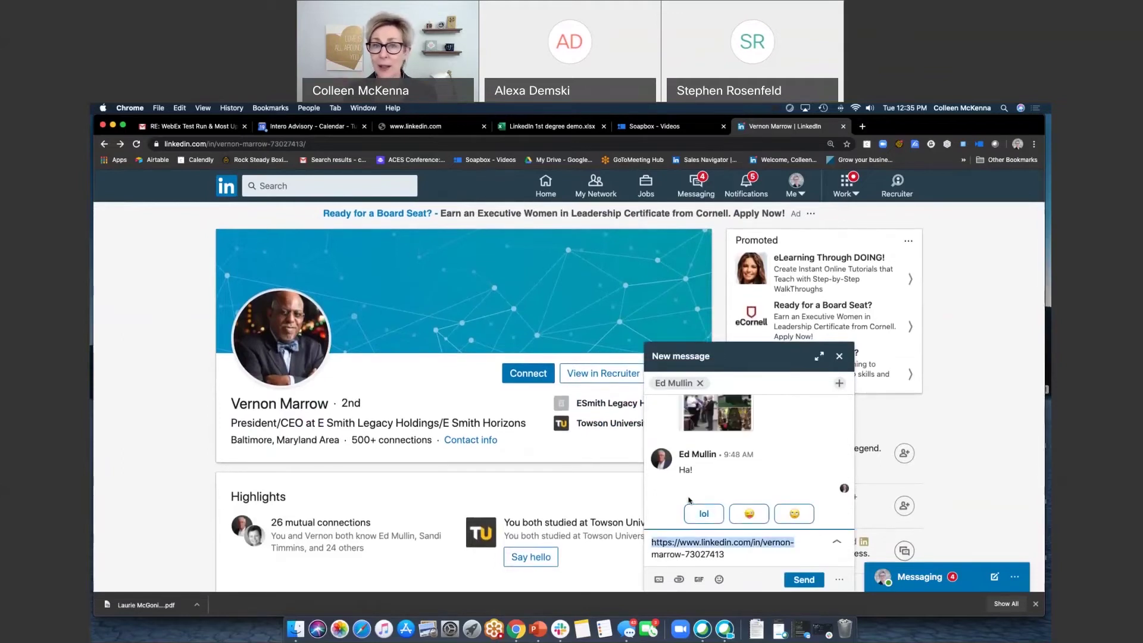
click(648, 541)
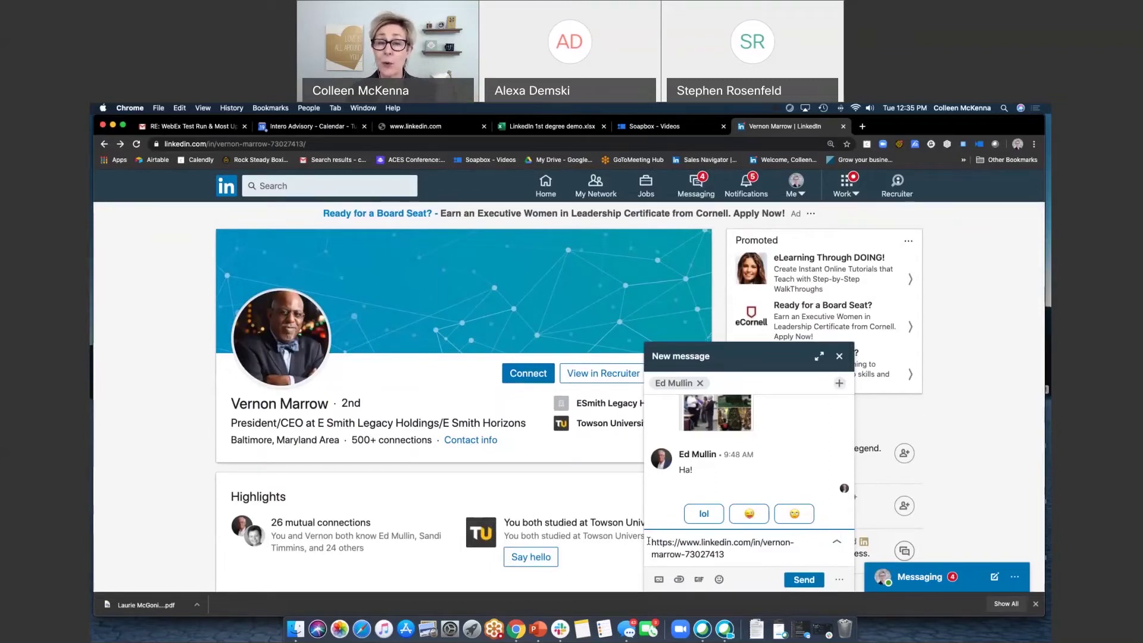
scroll(672, 298, down, 1)
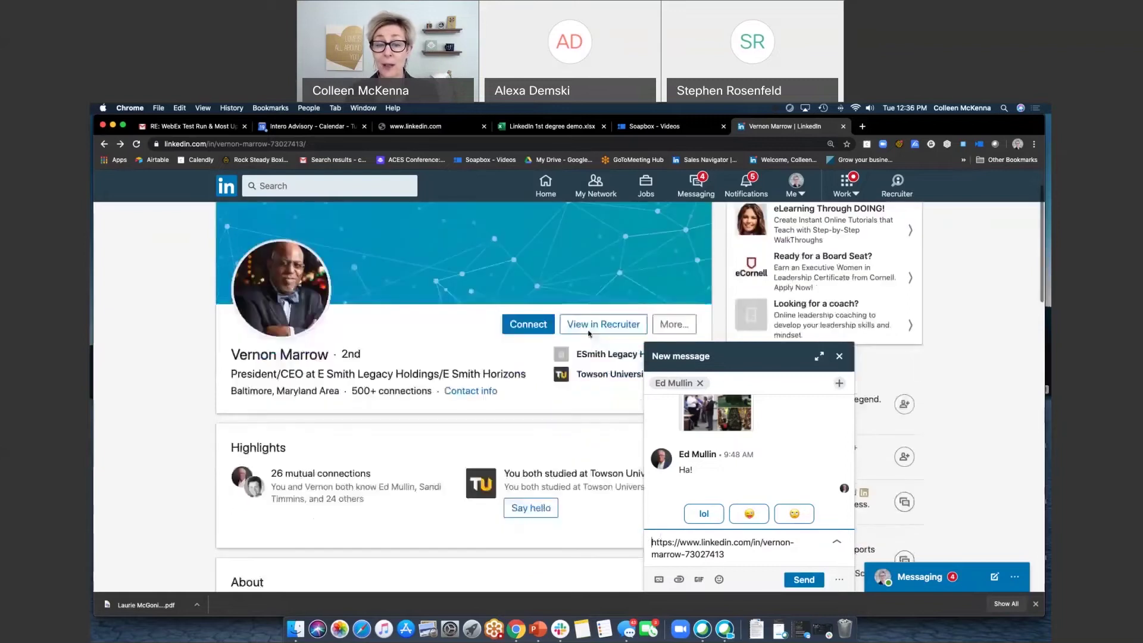
Step: Close the New message window and scroll back to the top of the prospect's profile to begin a people search
click(838, 357)
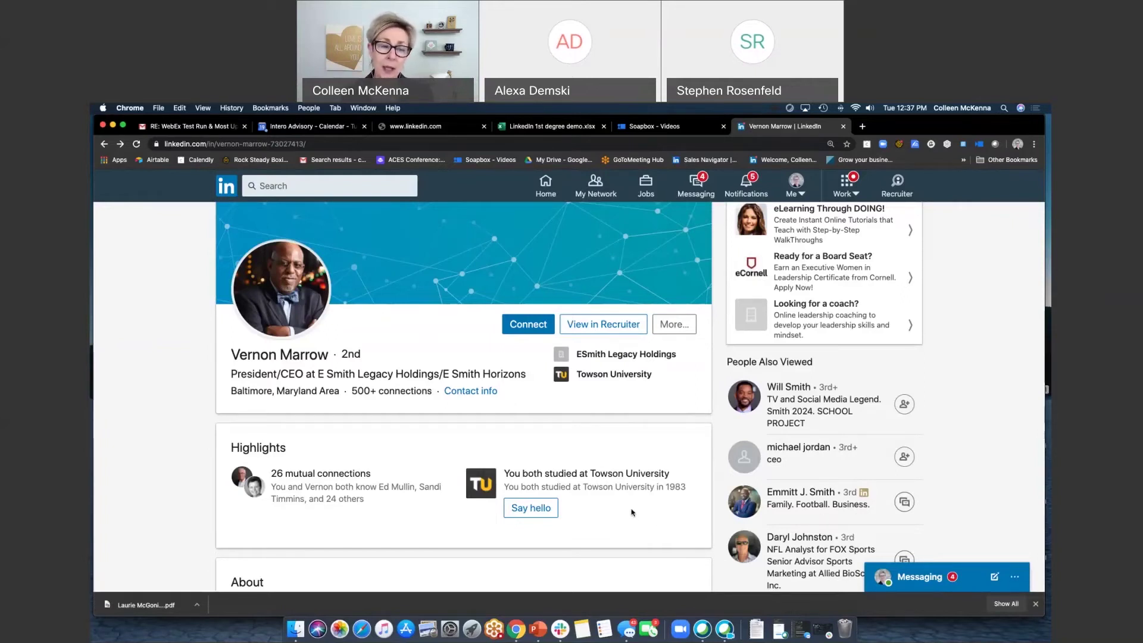
scroll(634, 513, up, 1)
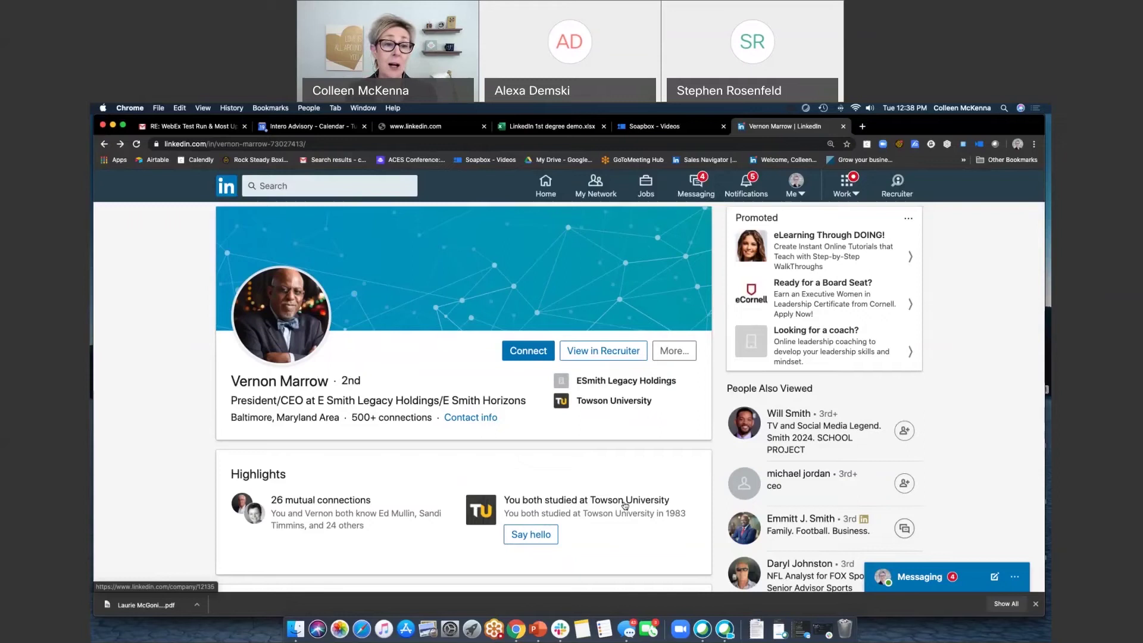
click(393, 186)
Step: Search the connection's name and open the 1st-degree profile of Offit Kurman's Director of Business Development
text(jim ries)
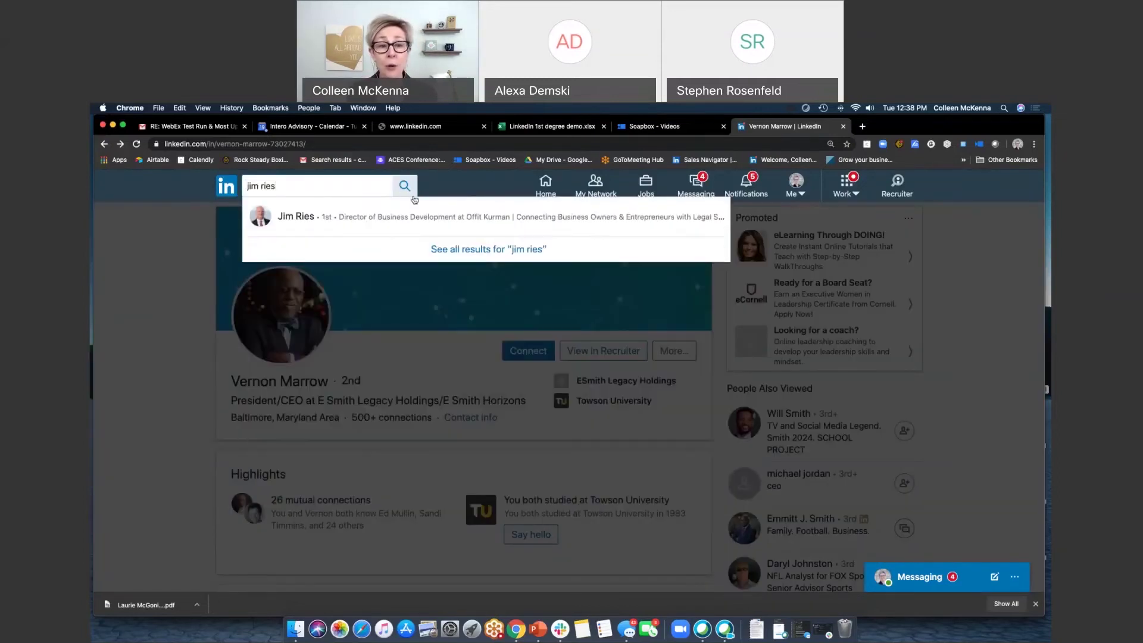
click(420, 215)
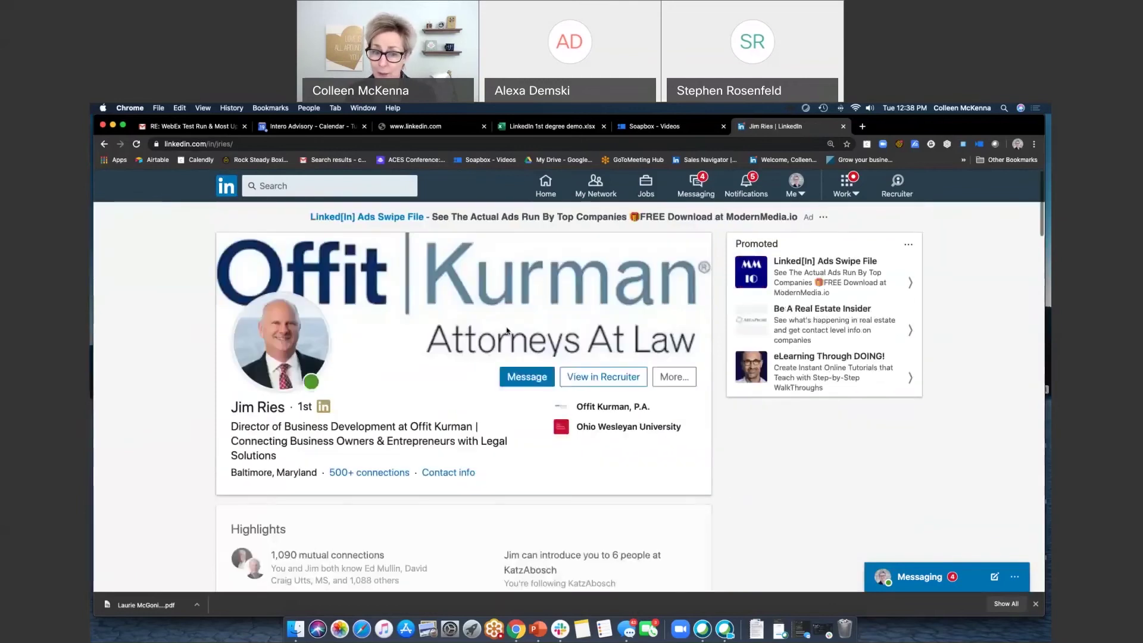
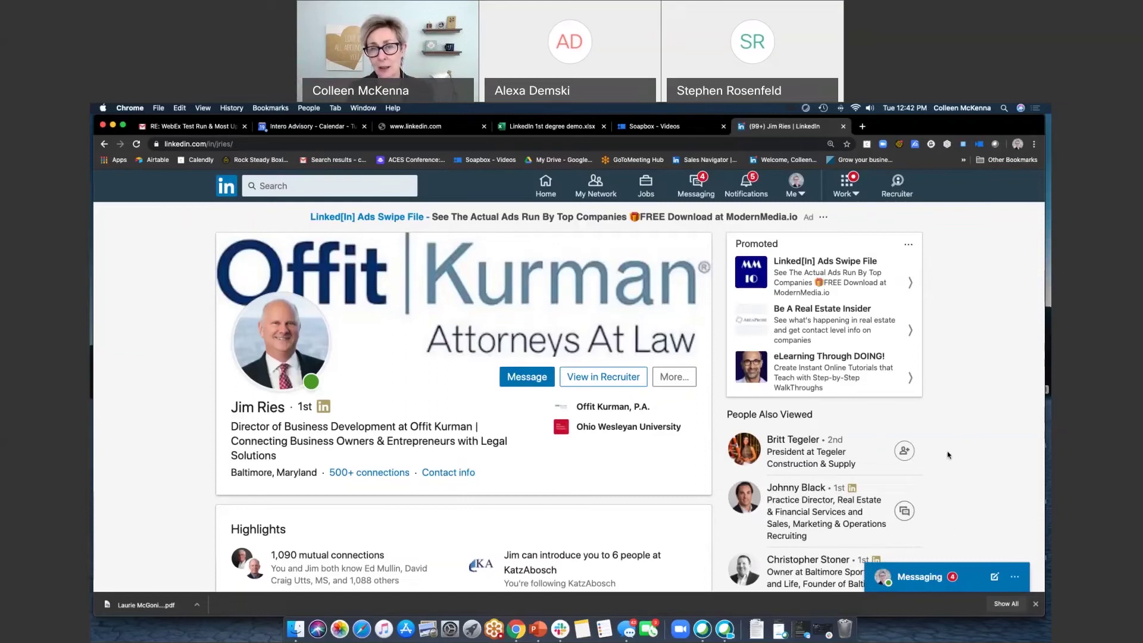
Step: Go from the home feed to your activity page and filter it to Posts only
click(535, 188)
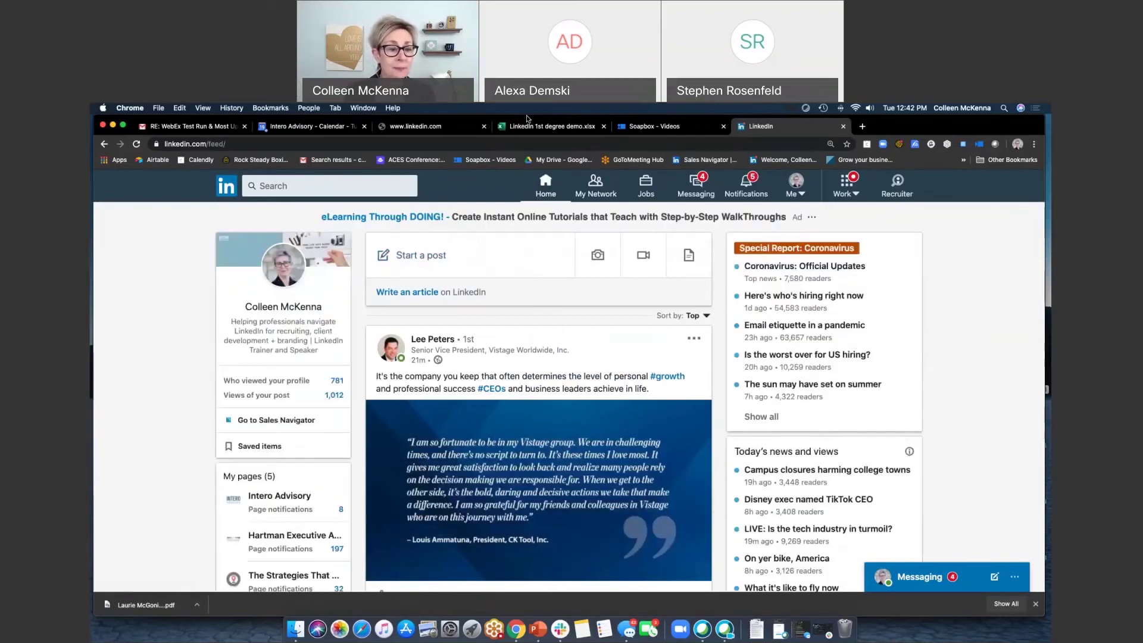
click(290, 396)
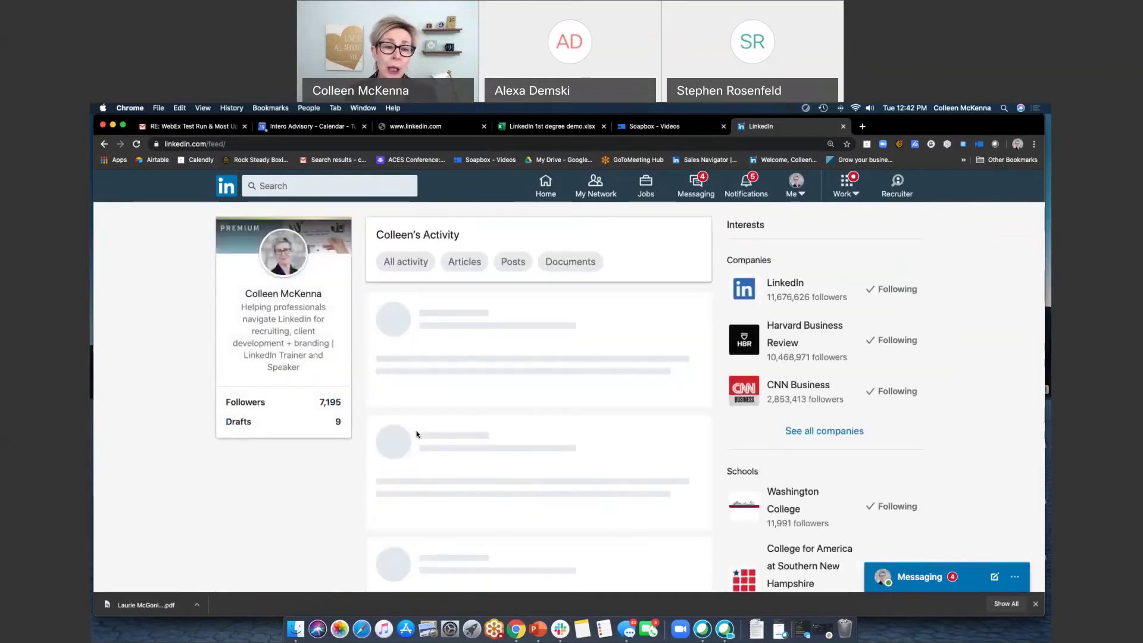
click(505, 260)
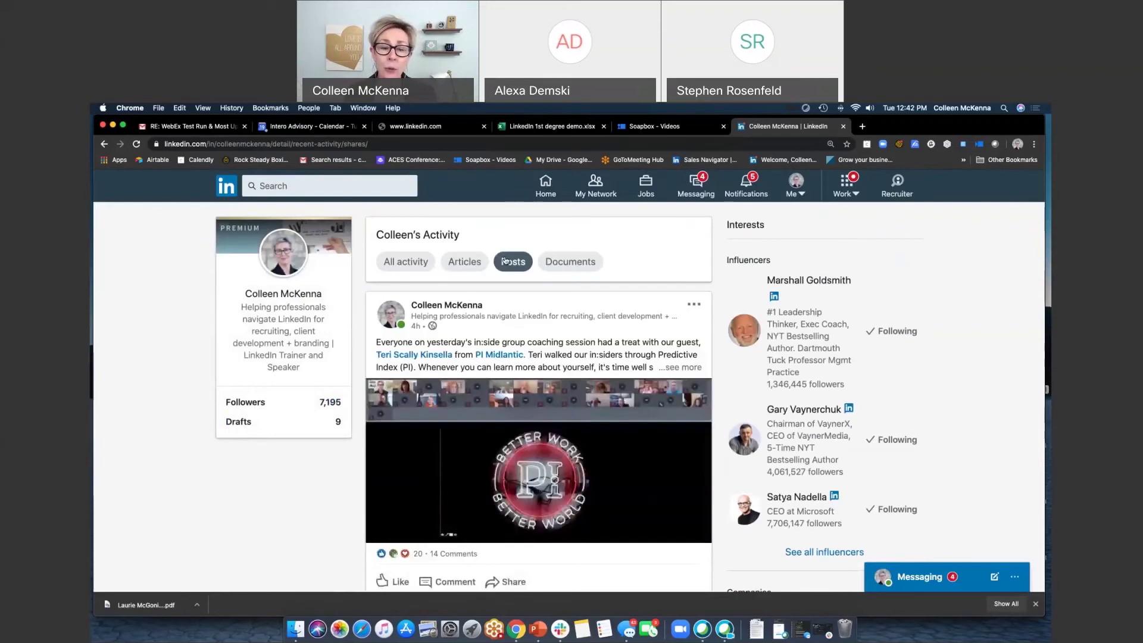
Step: Expand the top PI Midlantic coaching post to show its full text and tags
scroll(423, 468, down, 5)
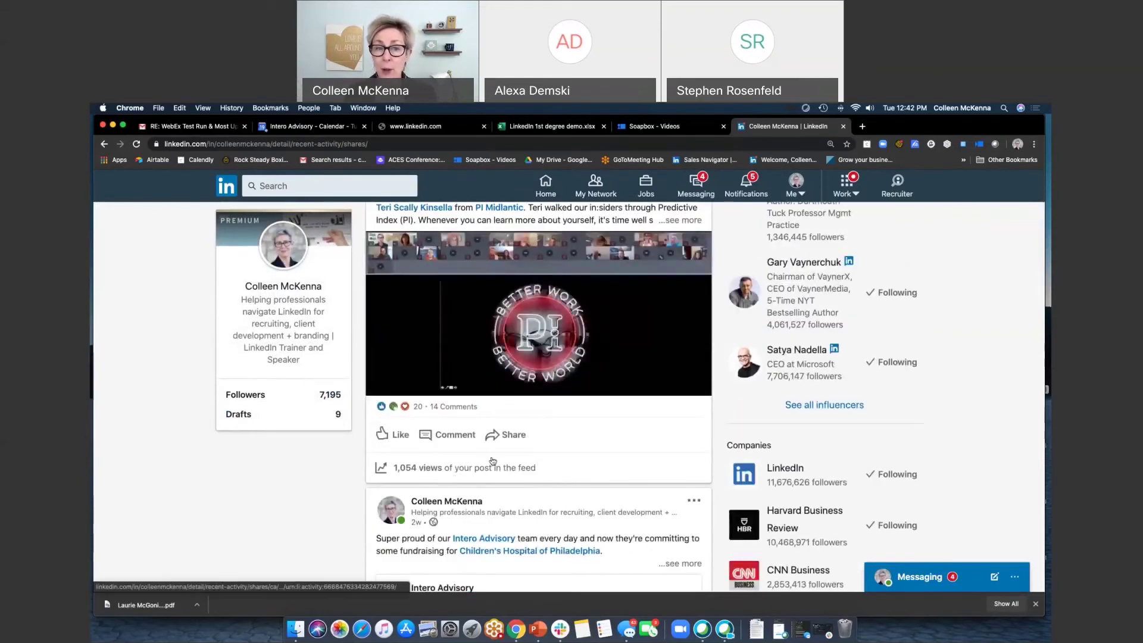
scroll(595, 369, up, 2)
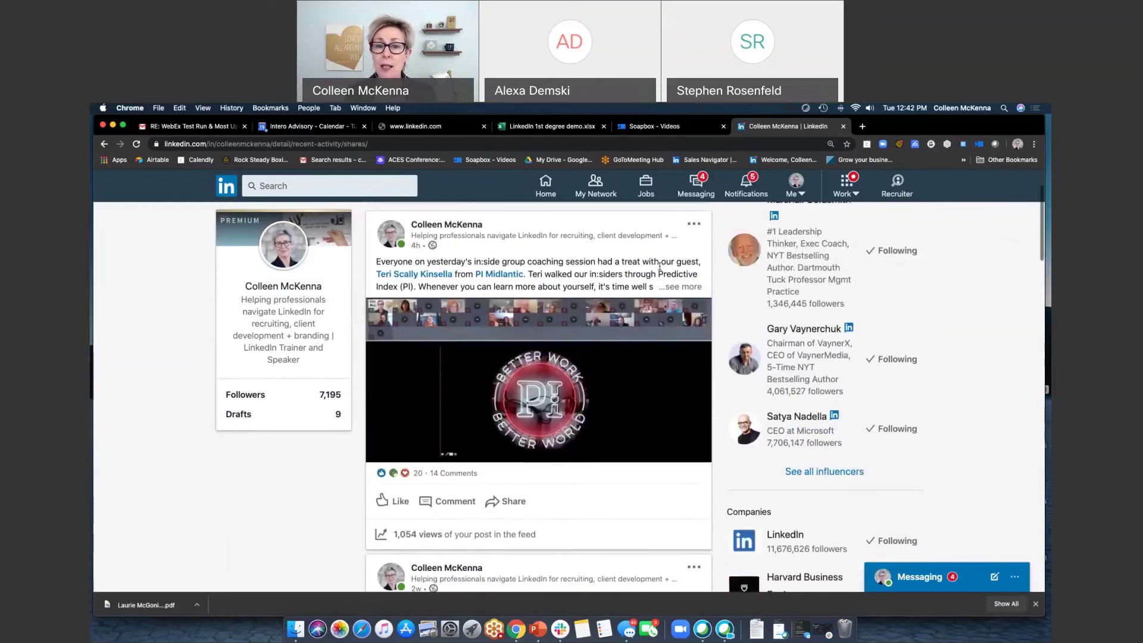
click(682, 289)
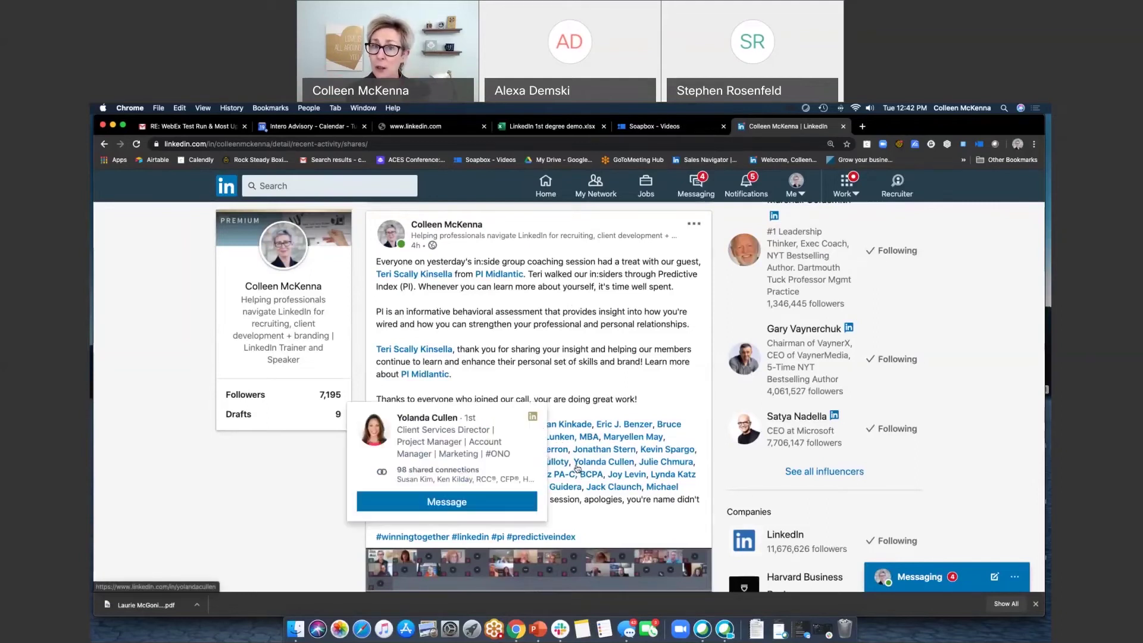
mouse_move(619, 479)
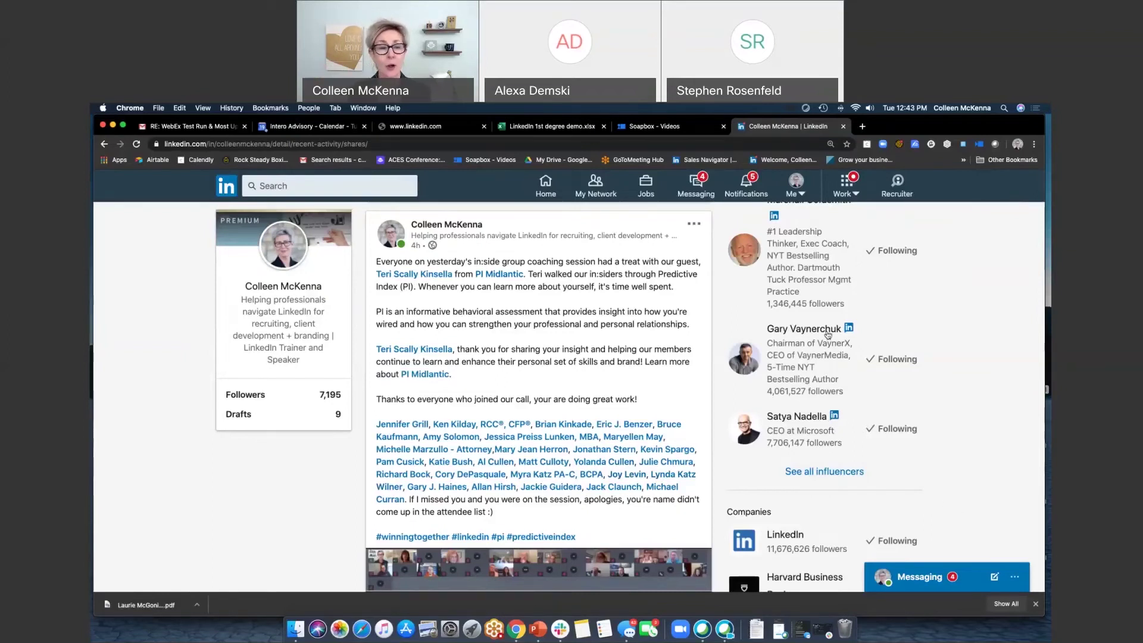
click(340, 183)
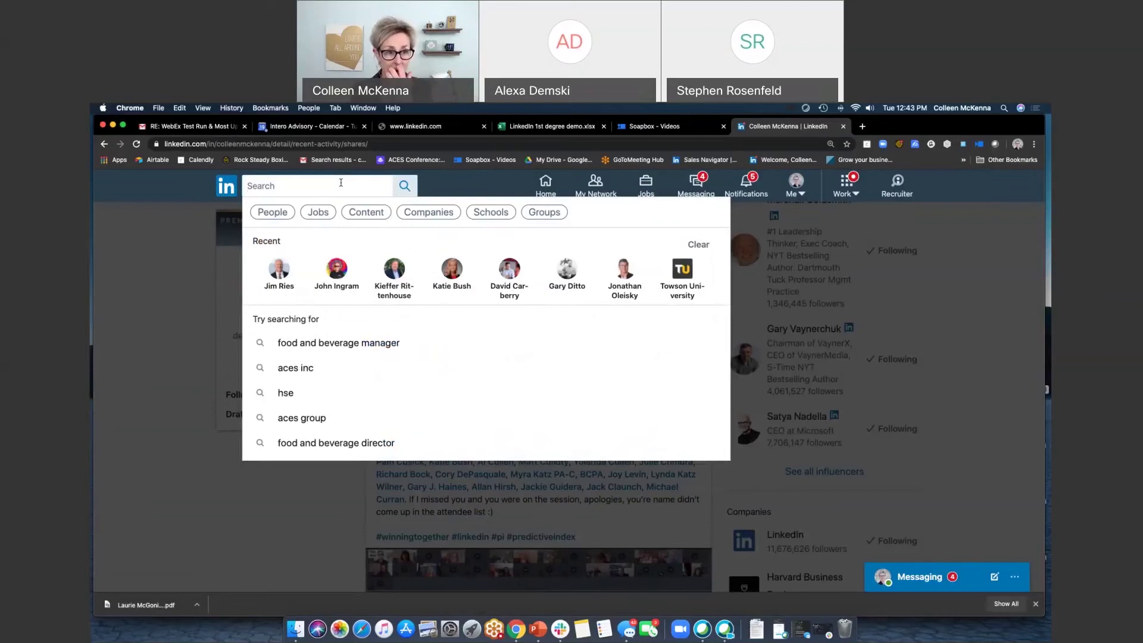
Step: Bring up the '!ALL BOOLEAN' note in Apple Notes and push its window mostly off-screen to the right
scroll(467, 365, down, 1)
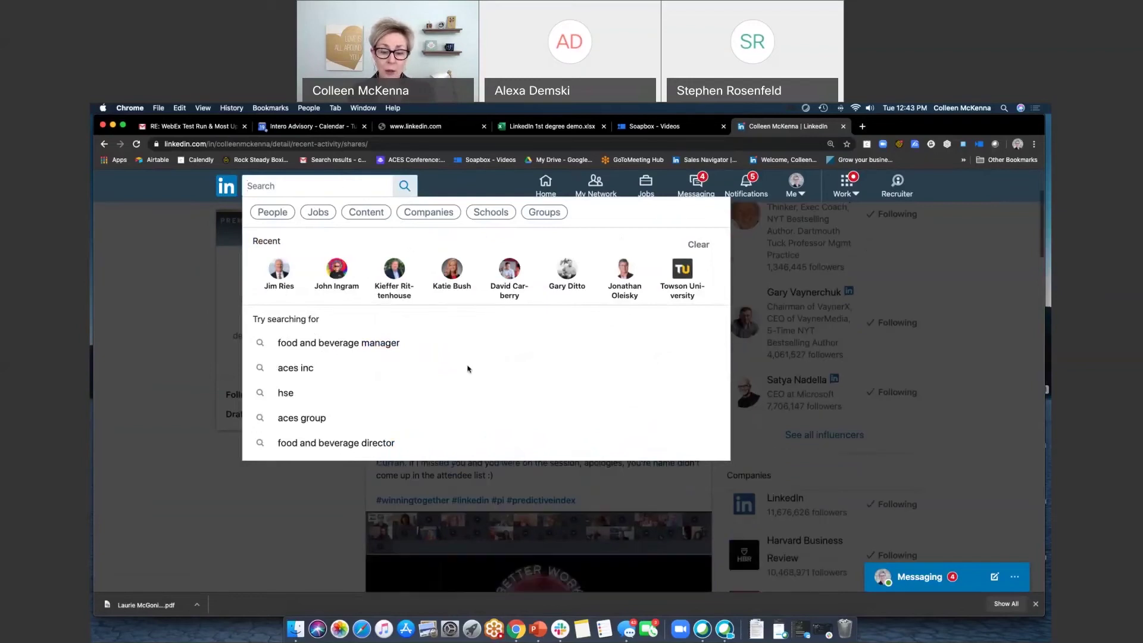
click(583, 630)
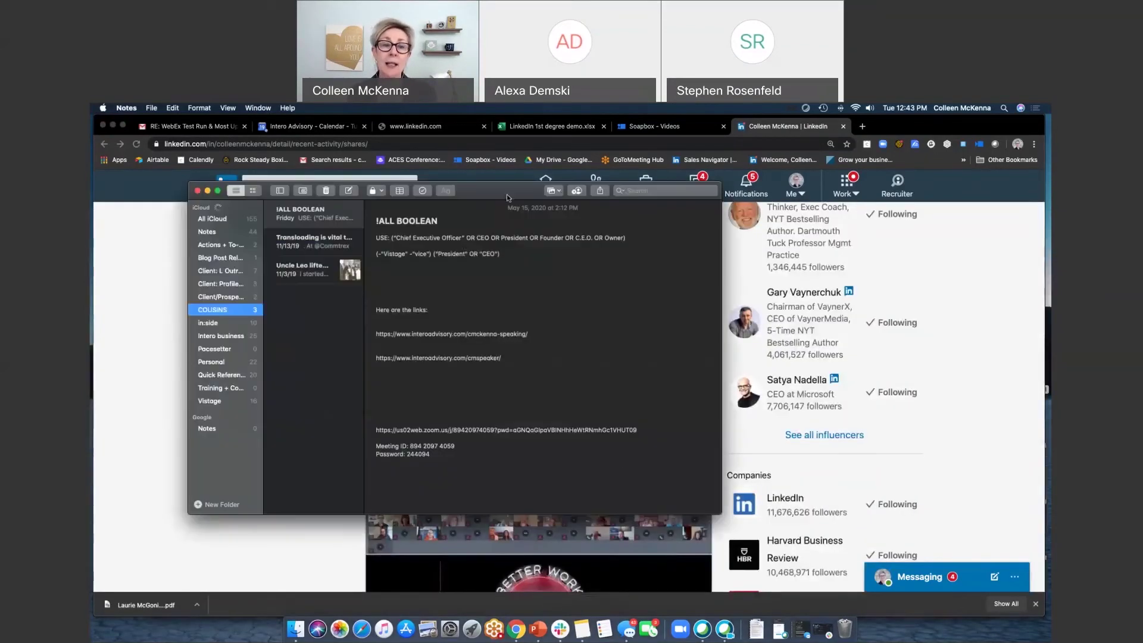
drag(658, 188, 1131, 133)
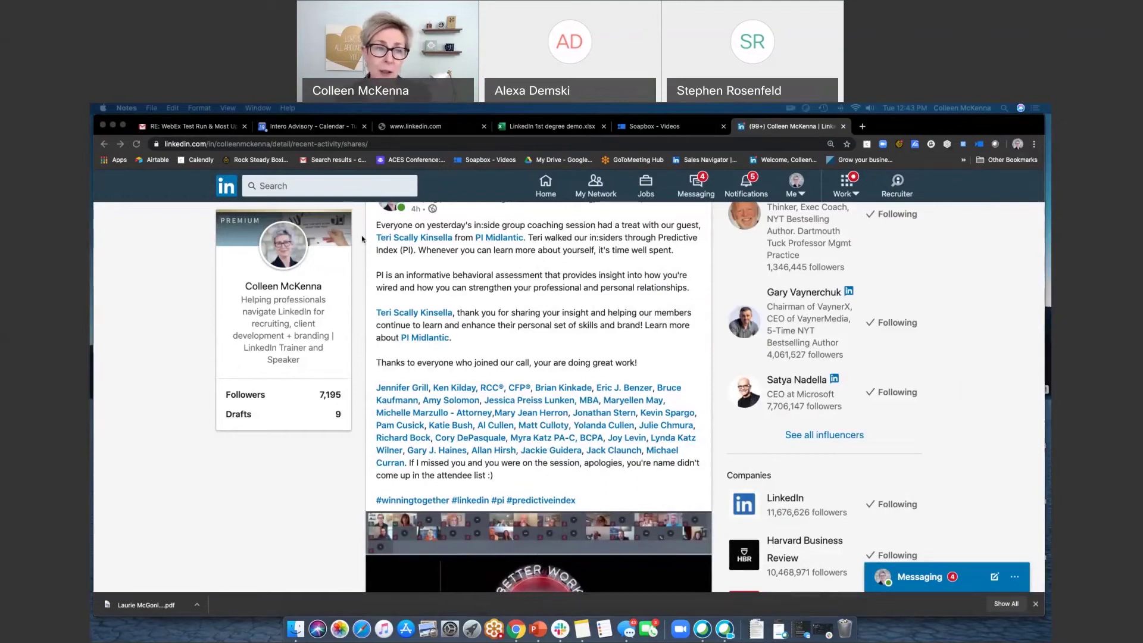
Step: Paste and run the Boolean query ("Chief Executive Officer" OR CEO OR President OR Founder OR C.E.O. OR Owner)
click(387, 186)
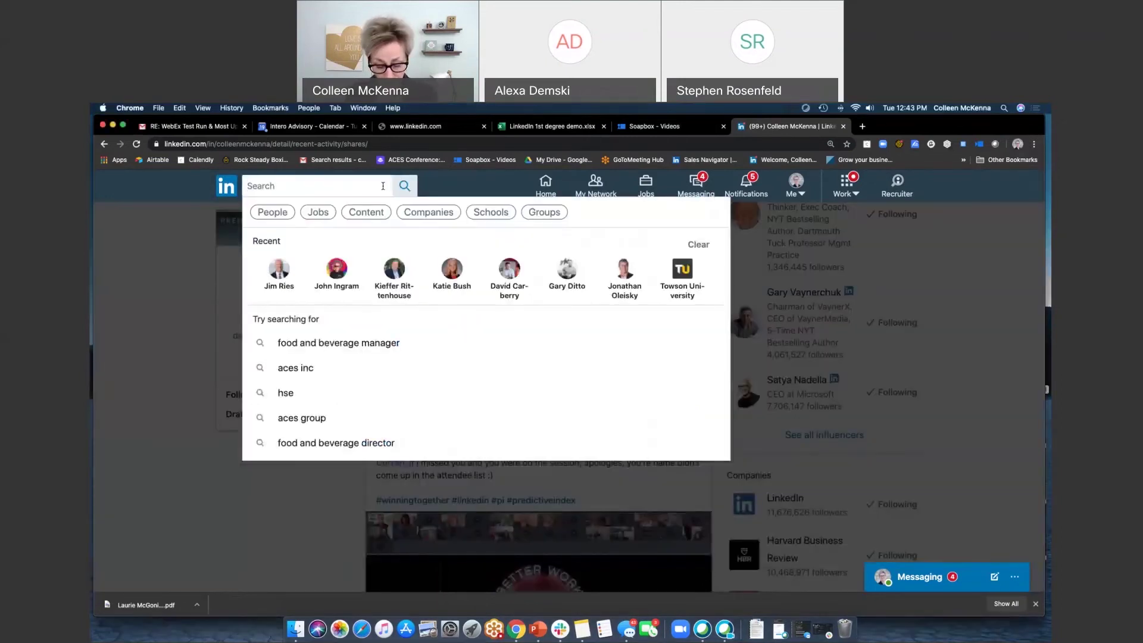
text(("Chief Executive Officer" OR CEO OR President OR Founder OR C.E.O. OR Owner))
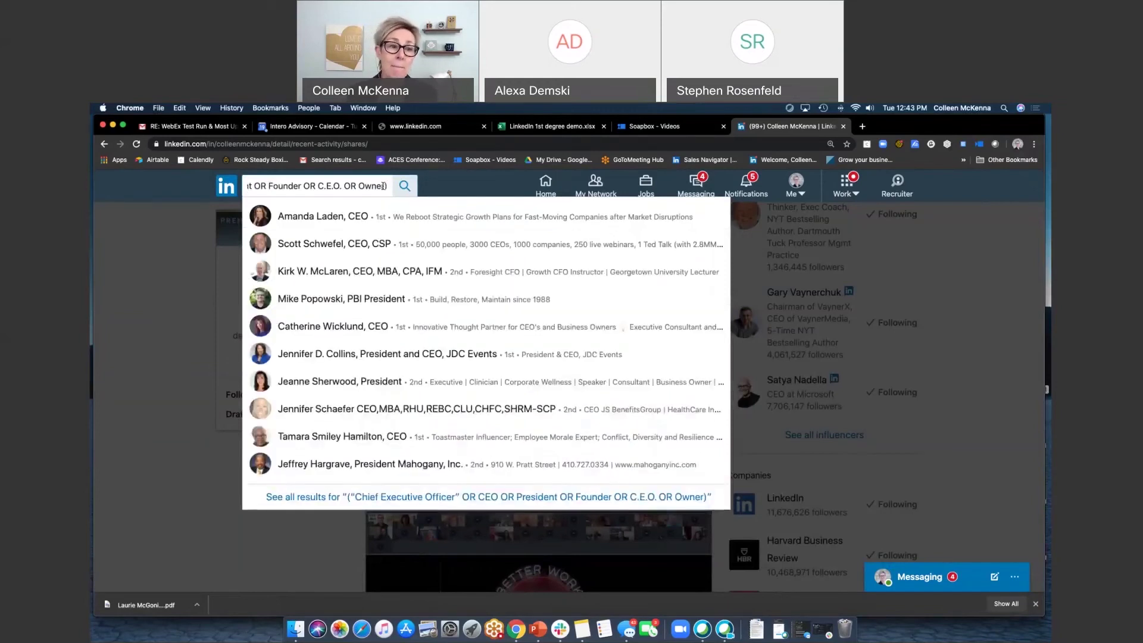
drag(390, 186, 242, 188)
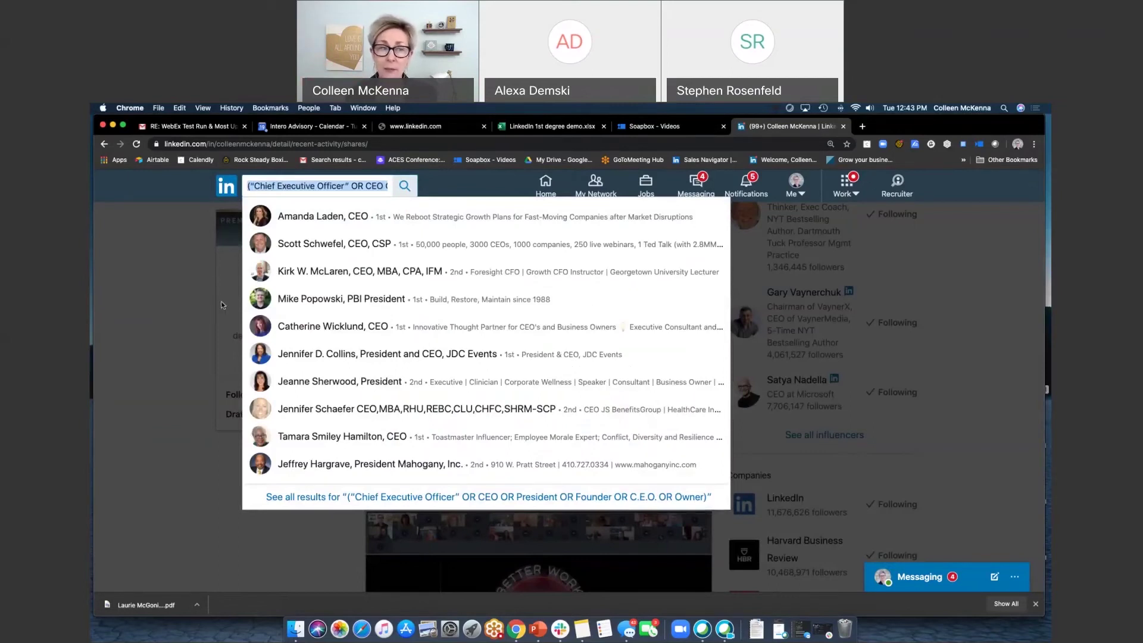
click(250, 187)
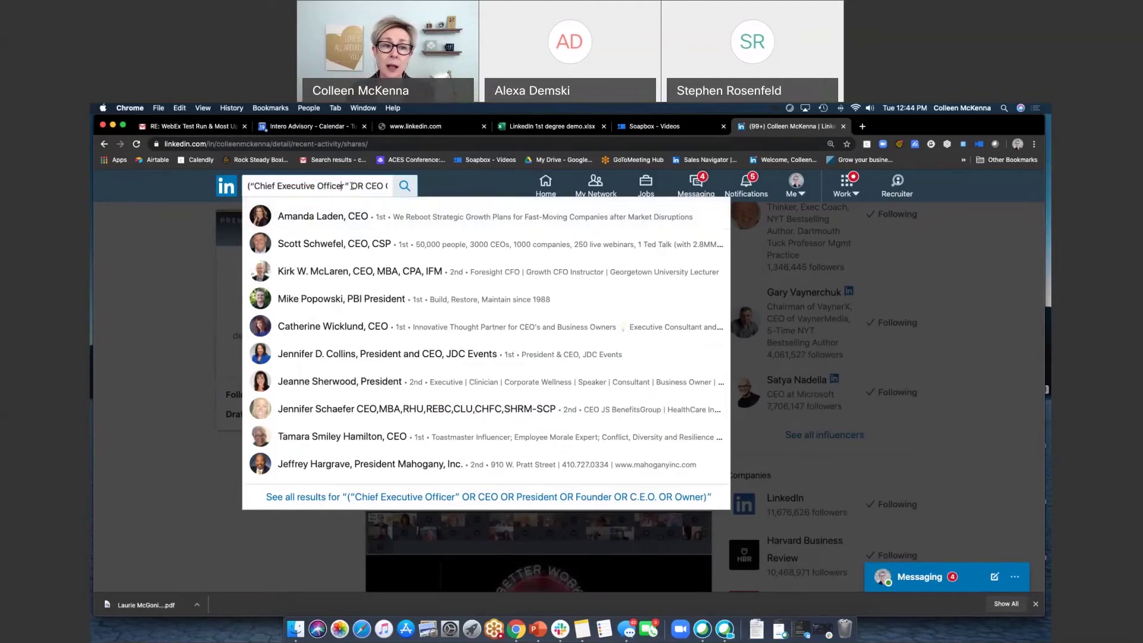
double_click(357, 186)
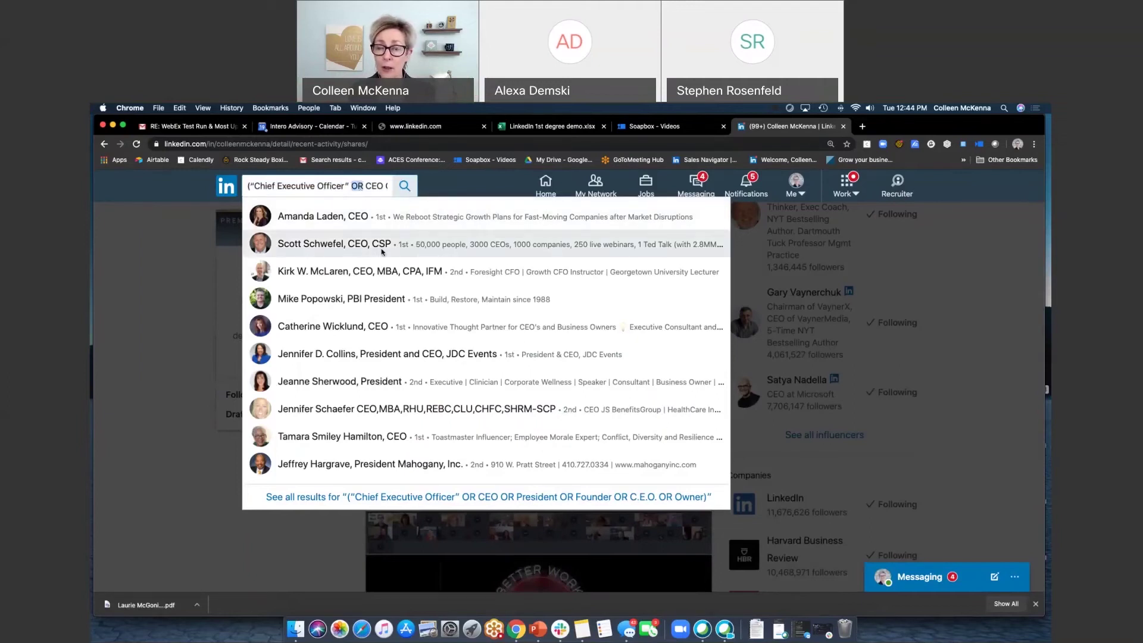
drag(367, 186, 397, 188)
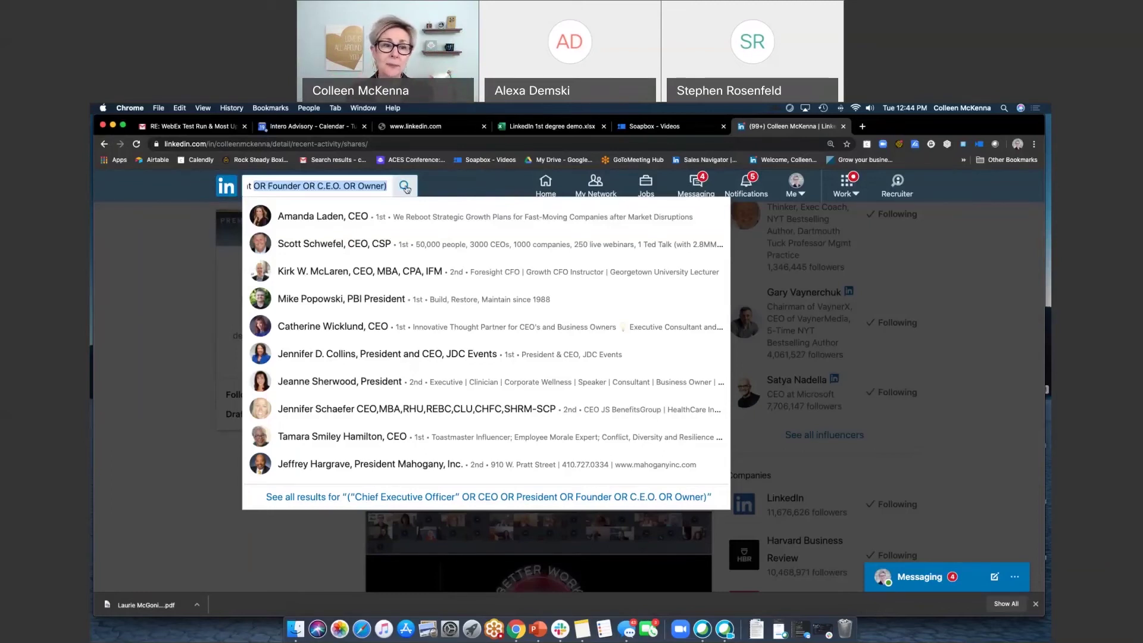
click(404, 187)
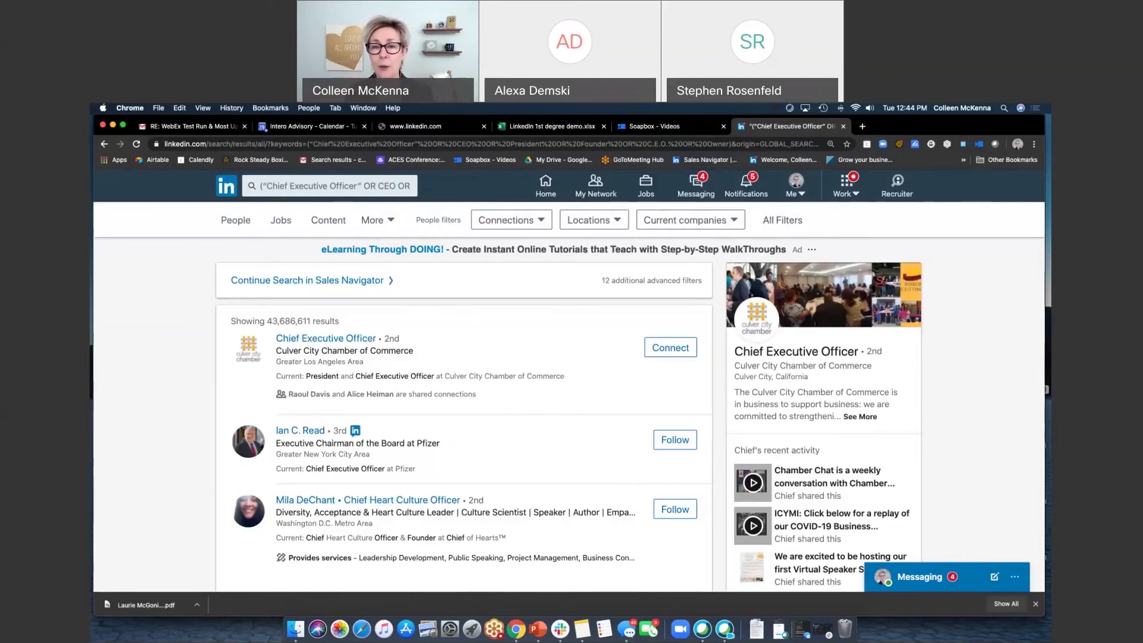
Step: In All Filters, limit results to 2nd-degree connections in Baltimore, Maryland Area
click(785, 221)
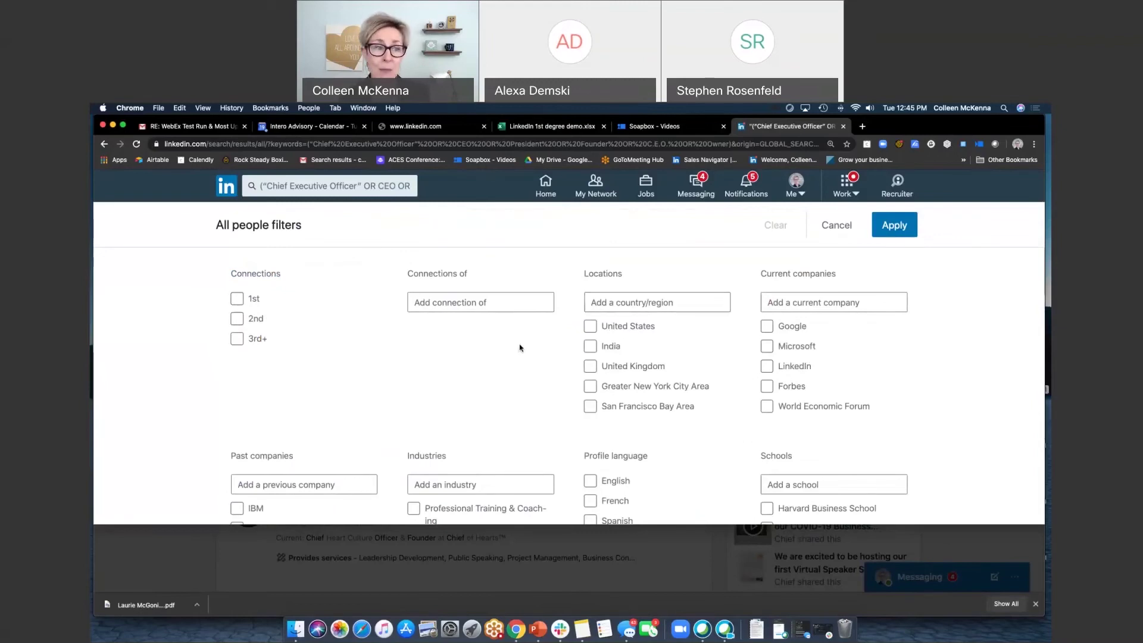
click(250, 316)
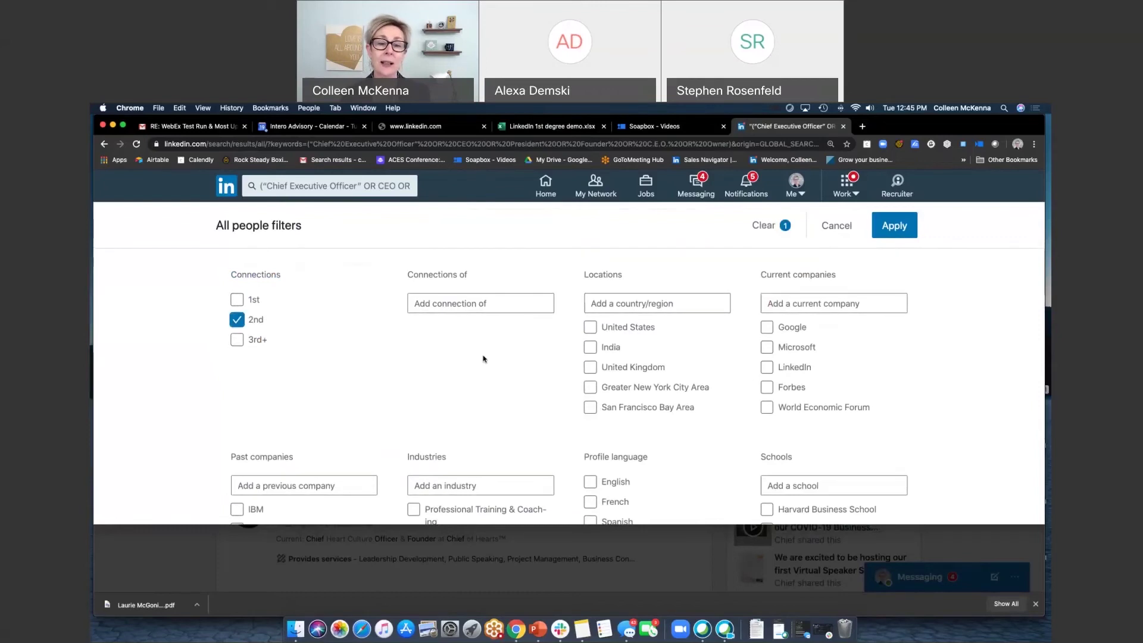
click(636, 307)
text(balti)
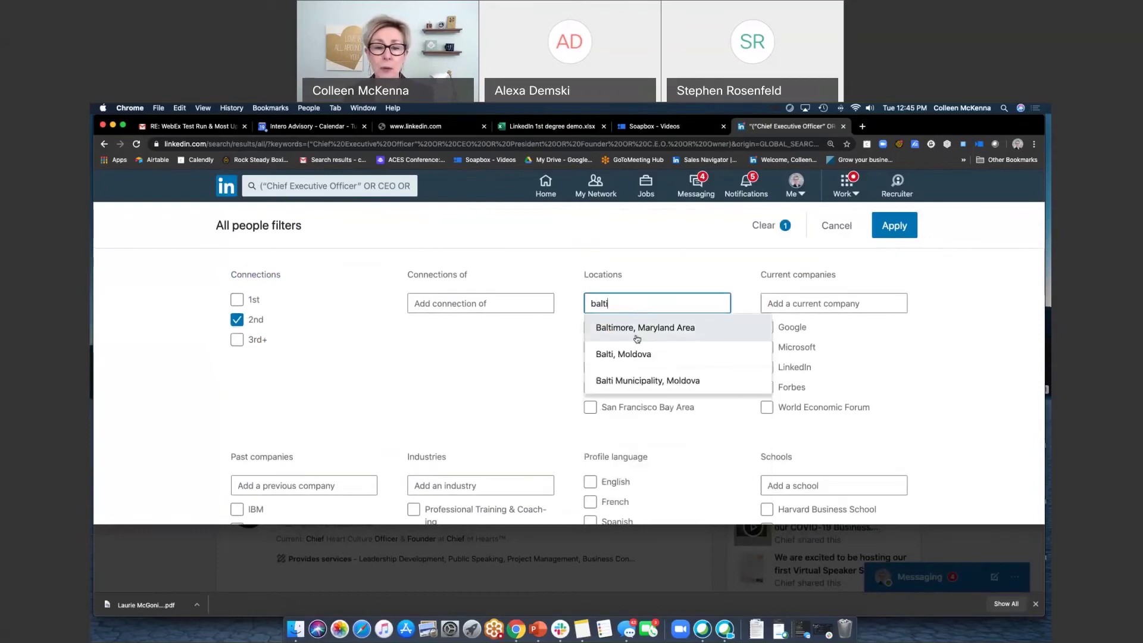
click(636, 334)
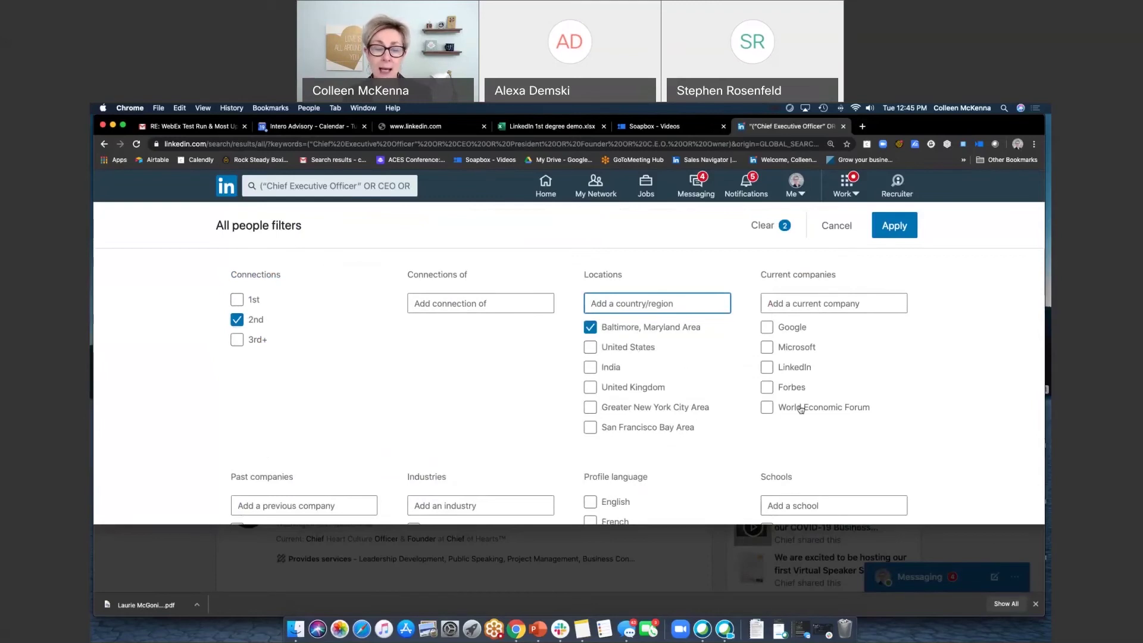
Step: Add the Information Technology & Services industry and Towson University school filters, then apply them
scroll(770, 461, down, 3)
scroll(770, 460, down, 2)
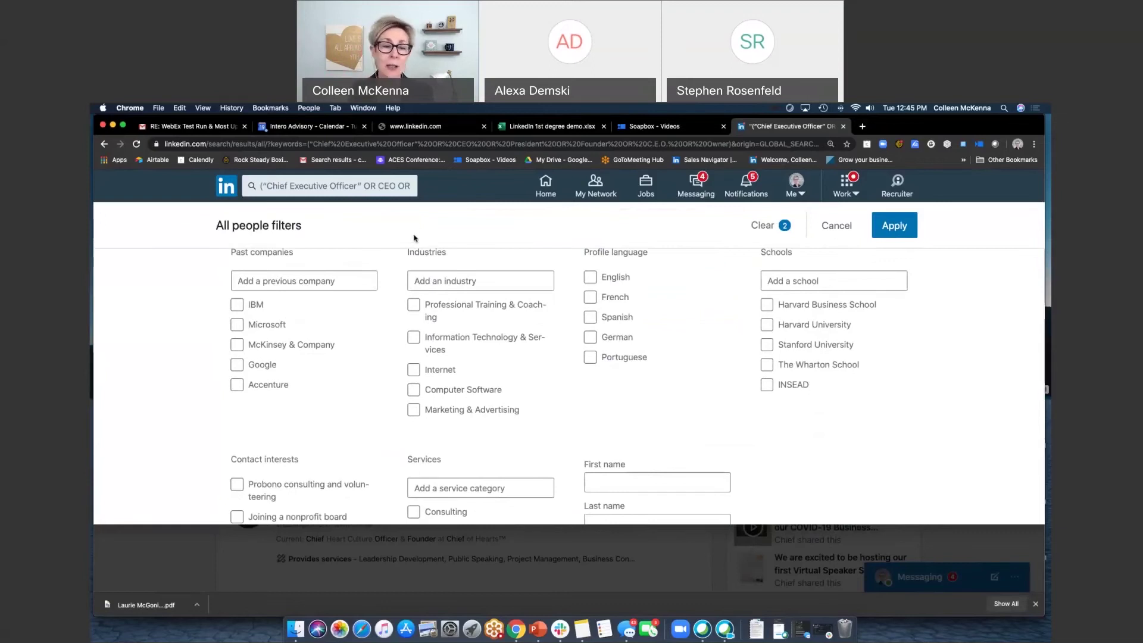
click(413, 338)
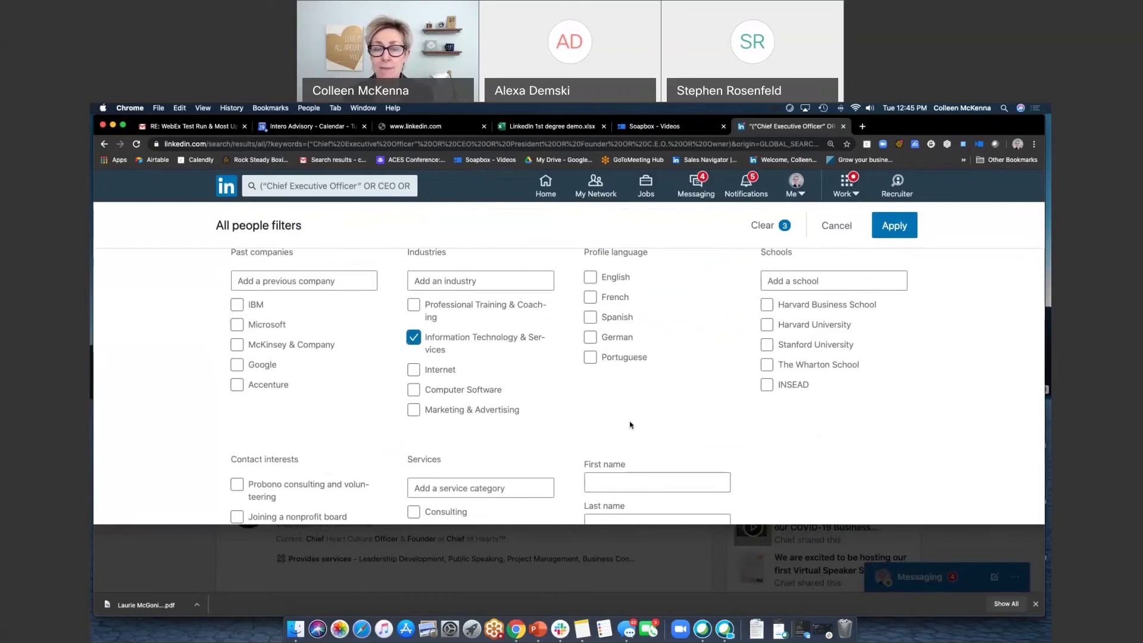
scroll(629, 425, down, 10)
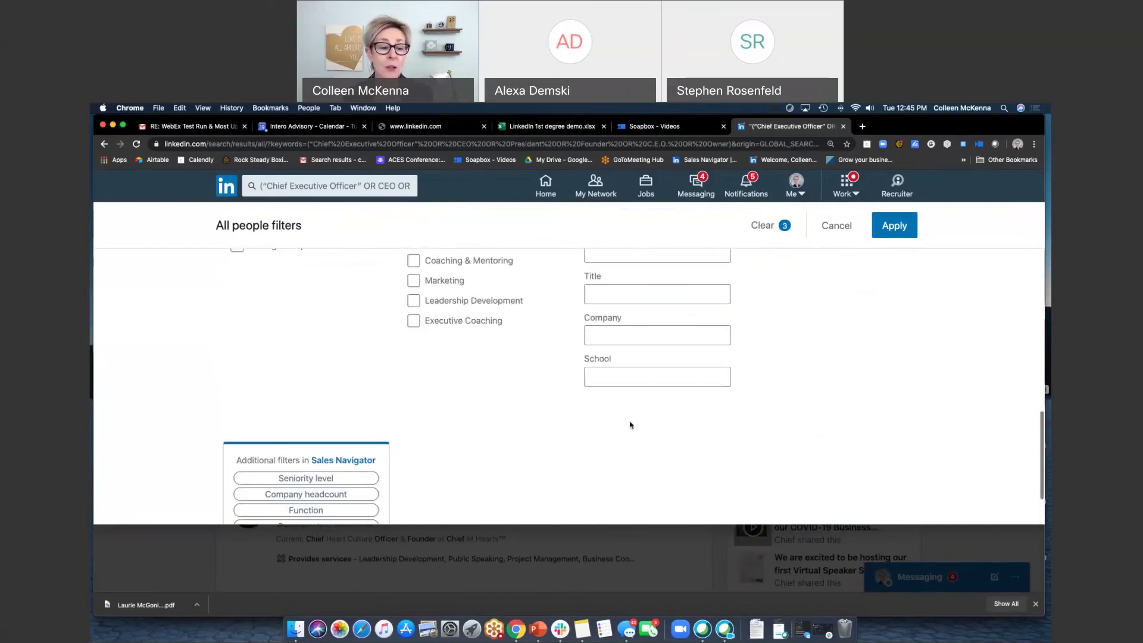
scroll(630, 425, up, 5)
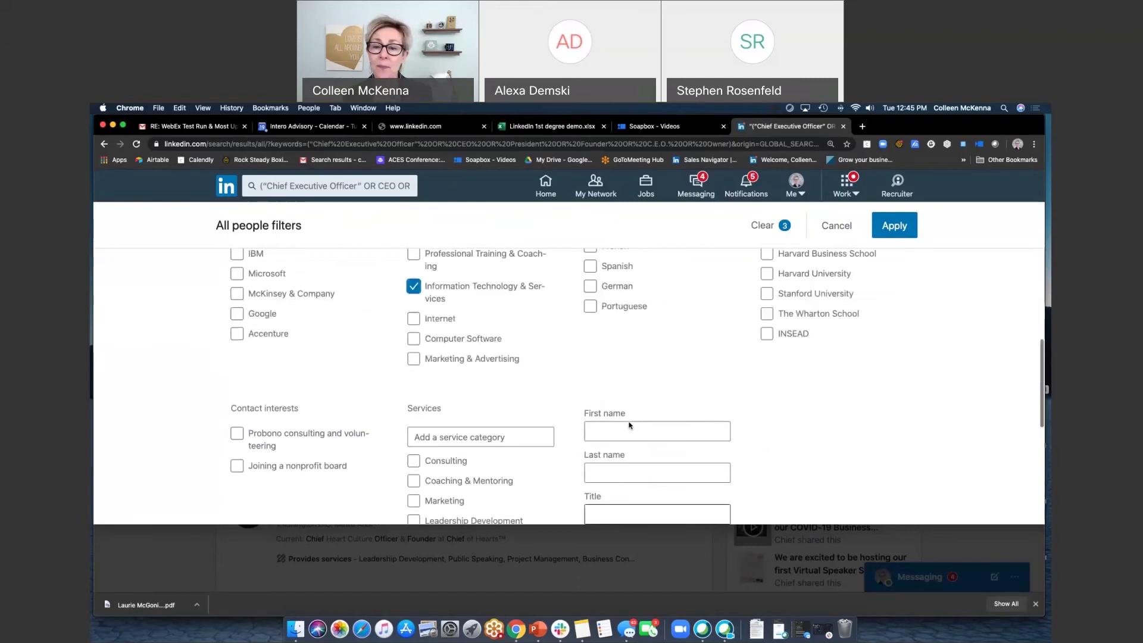
scroll(629, 425, up, 3)
click(795, 337)
text(Towso)
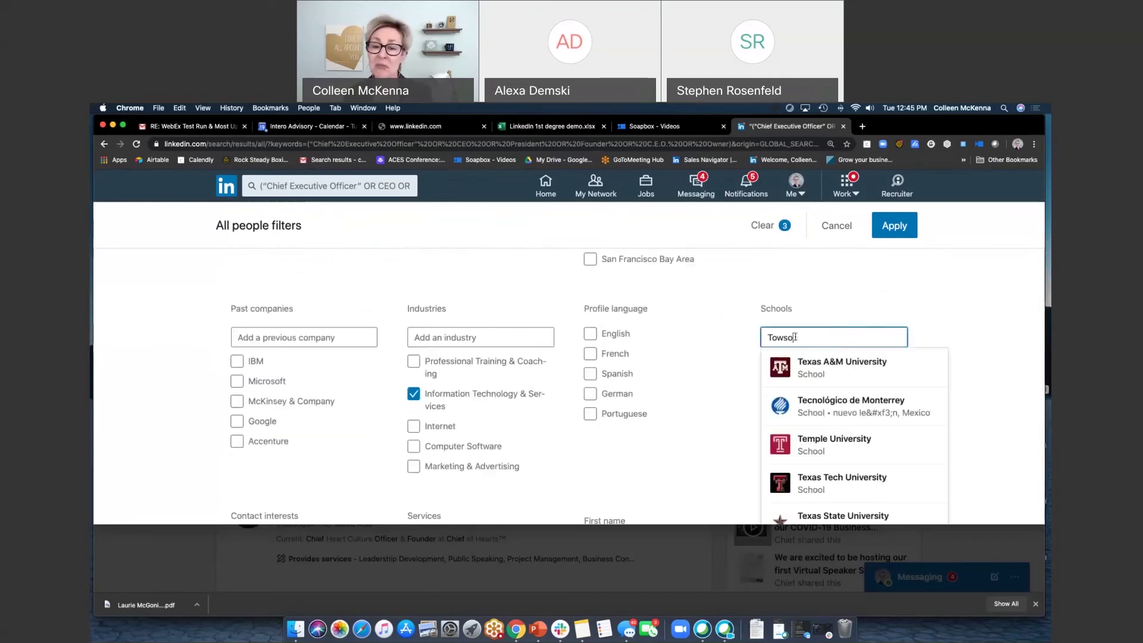
text(n)
key(Return)
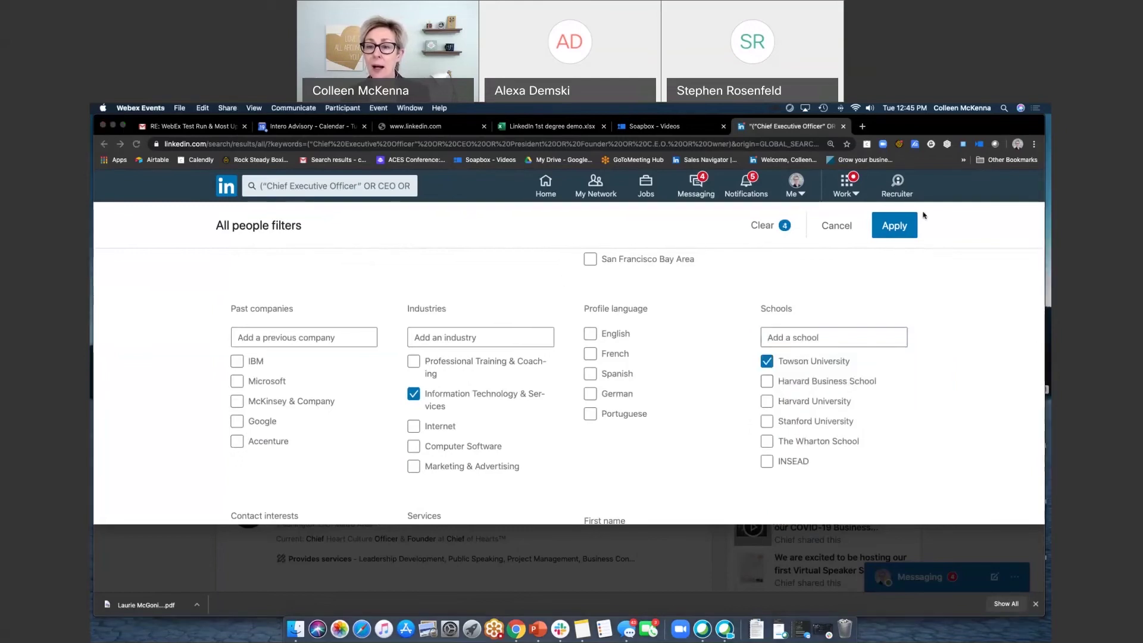
click(891, 228)
click(891, 228)
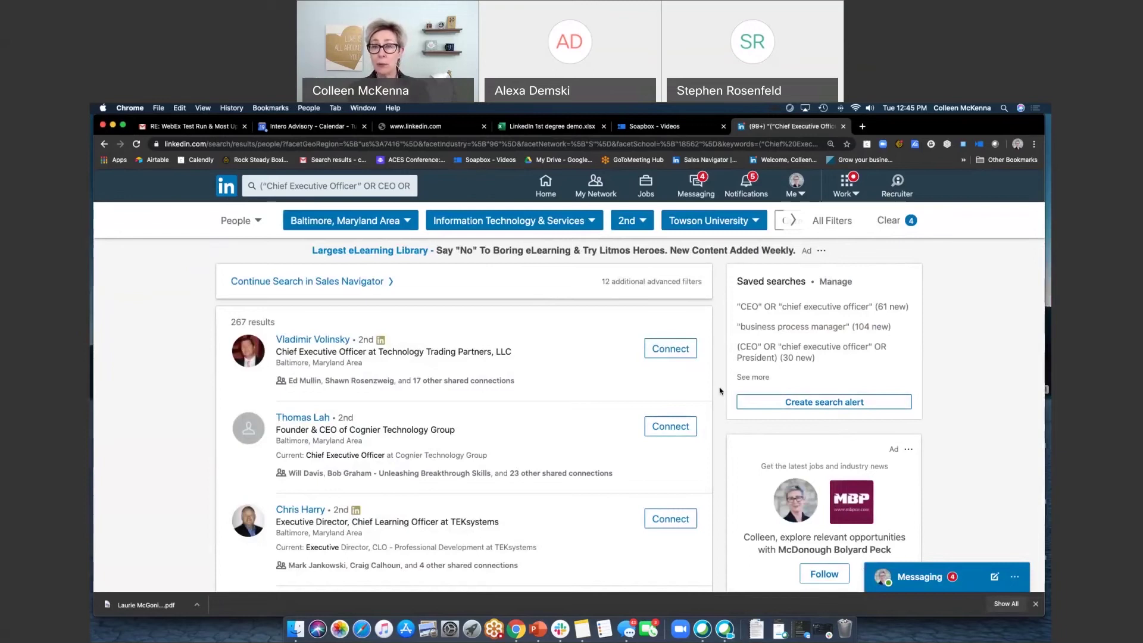
click(804, 402)
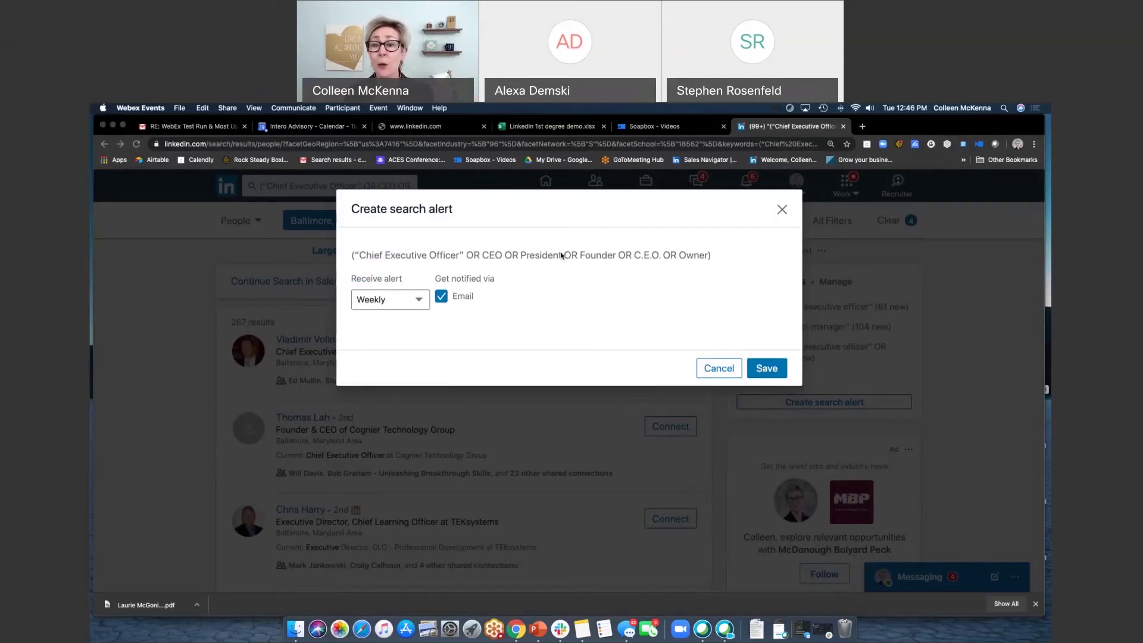
click(781, 212)
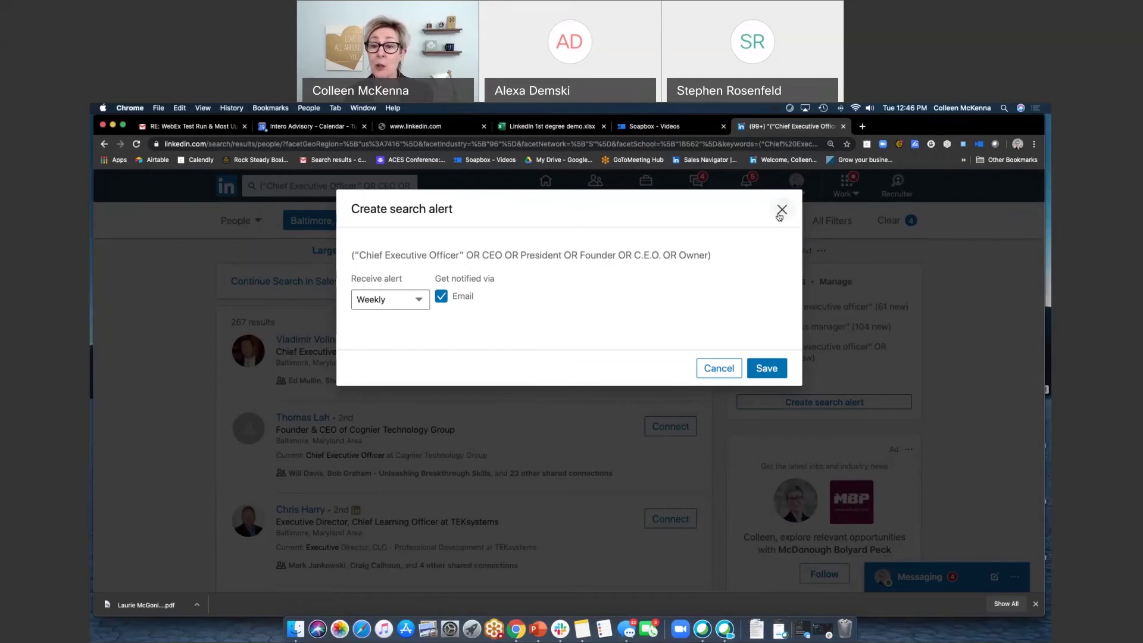
click(780, 212)
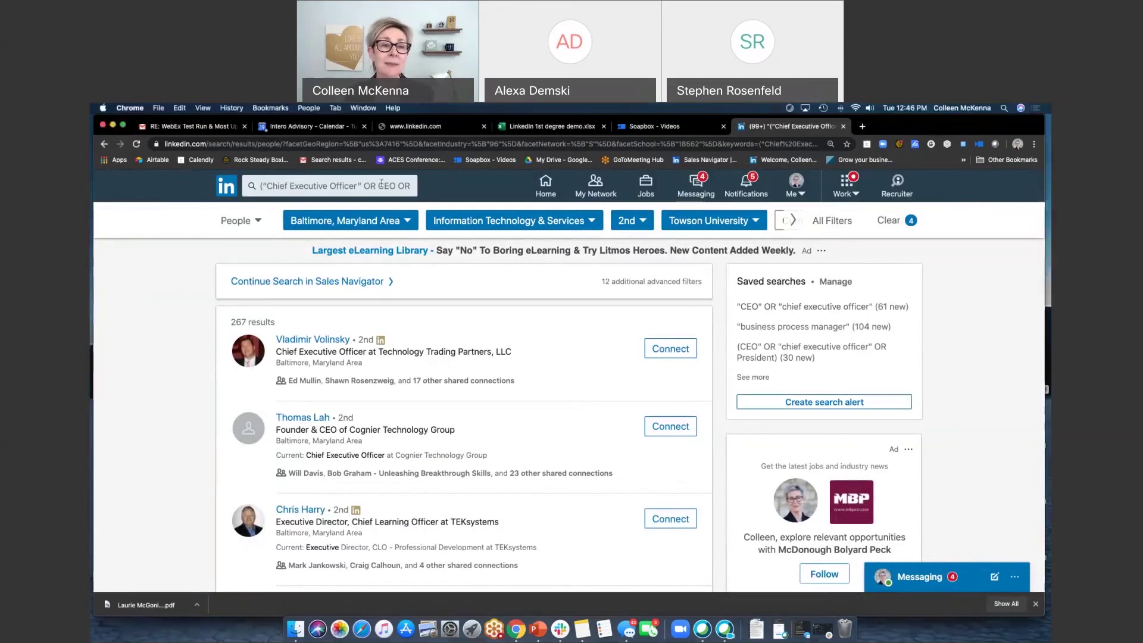
Step: Append the (-"vice") exclusion to the end of the Boolean query and rerun the search
click(361, 185)
click(388, 186)
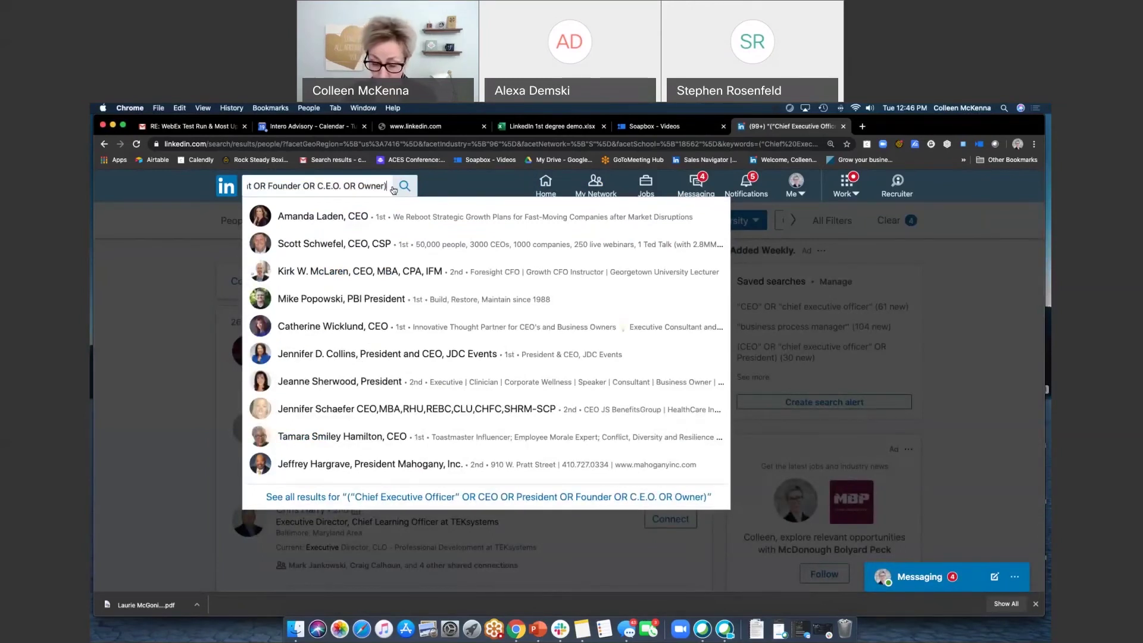
text(9)
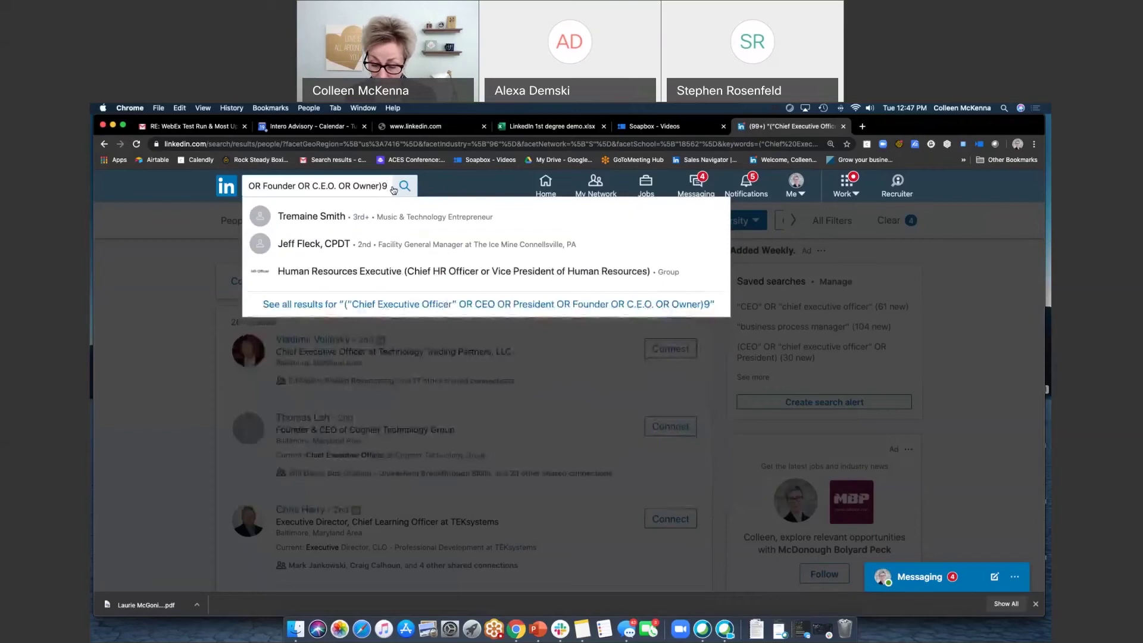
text(-)
key(BackSpace)
key(BackSpace)
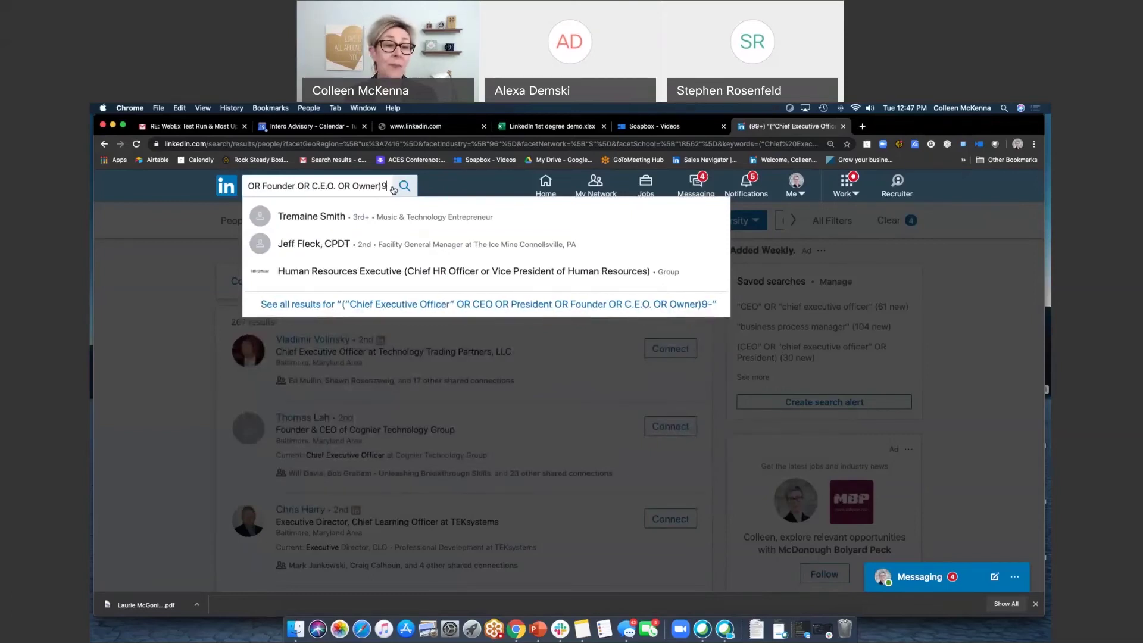
text((-)
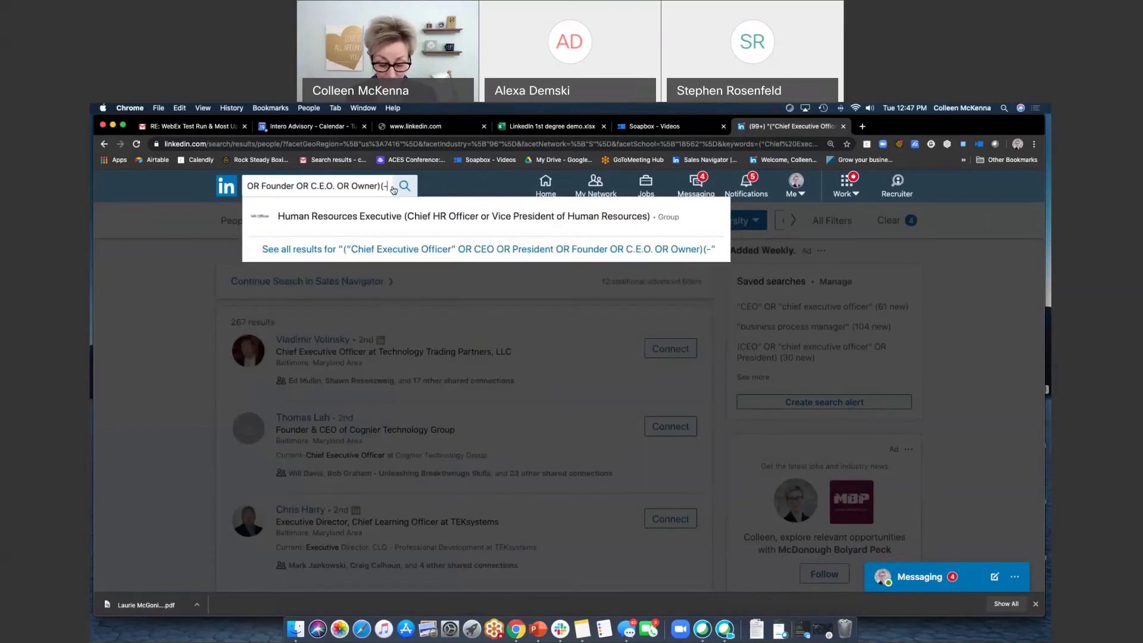
text("vice"))
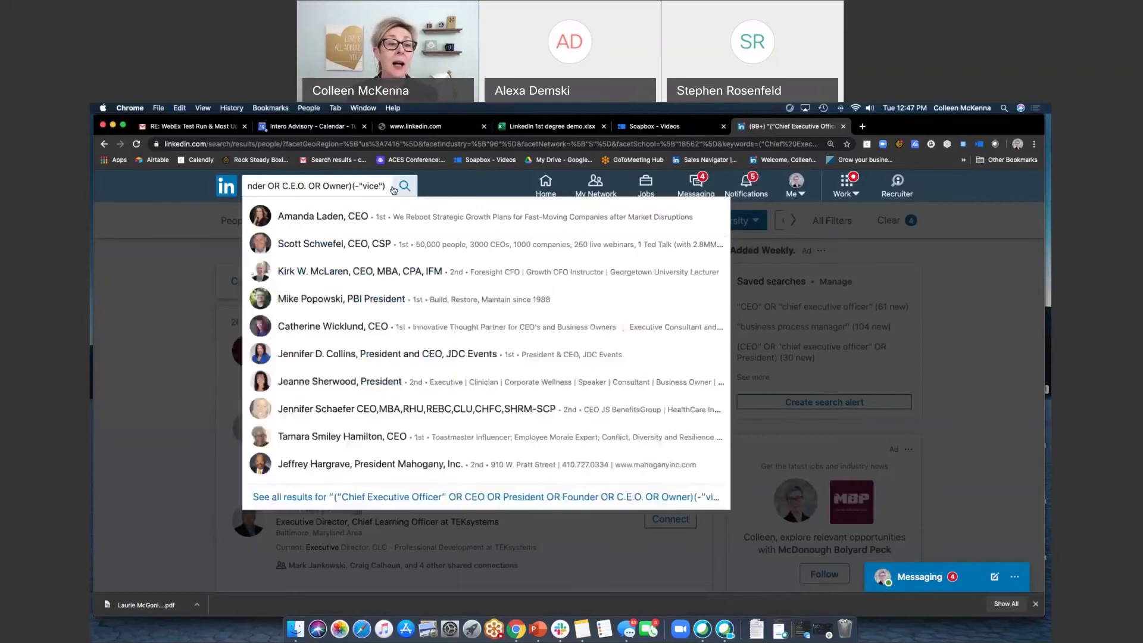
scroll(403, 194, down, 1)
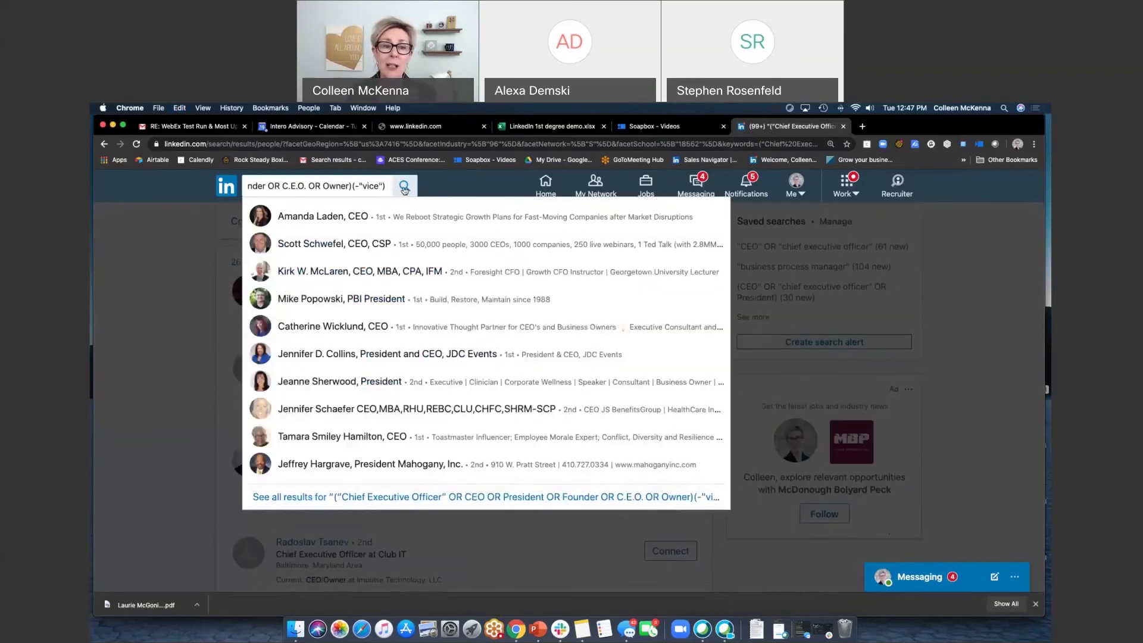
click(403, 187)
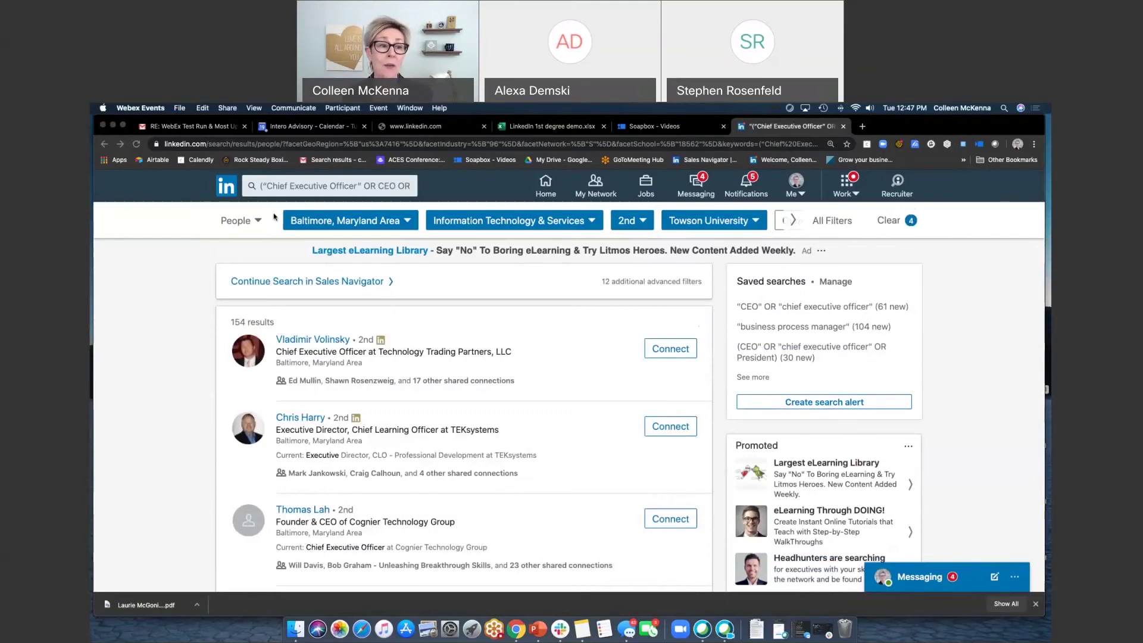
Step: Review the revised query and close the suggestions to see the 154 results
click(255, 184)
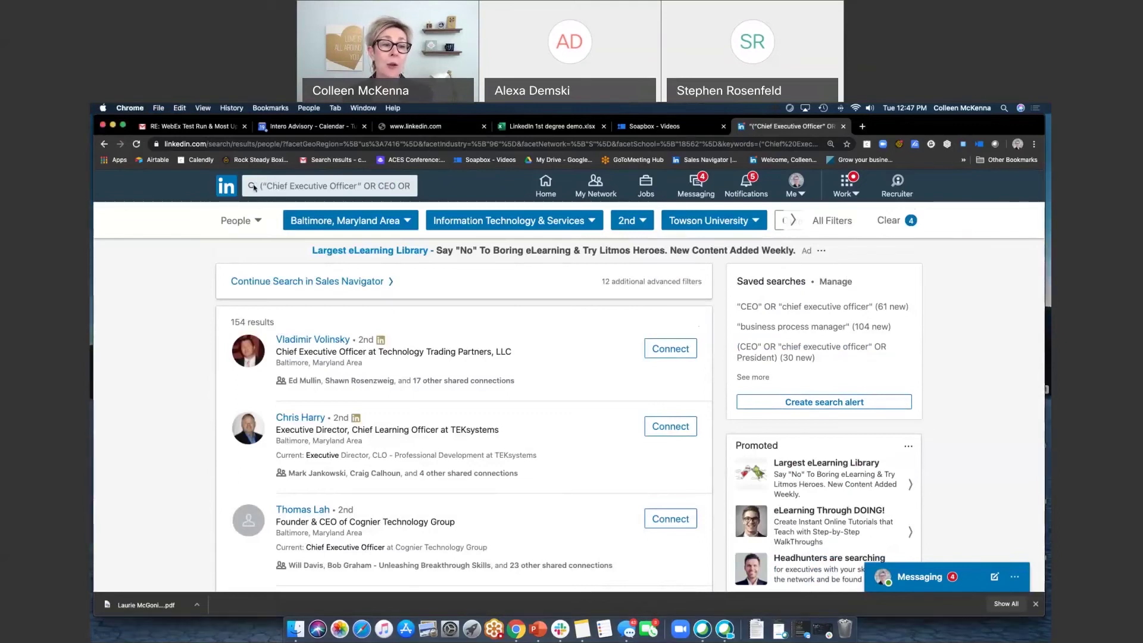
mouse_move(259, 185)
mouse_down()
mouse_move(384, 182)
mouse_move(248, 173)
mouse_up()
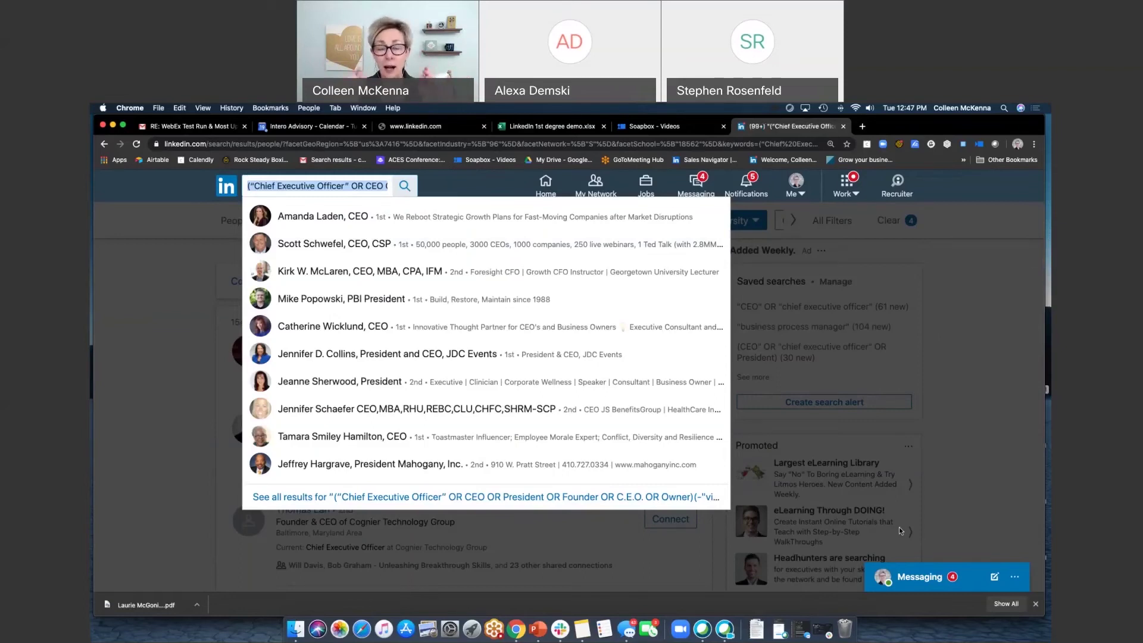
key(Left)
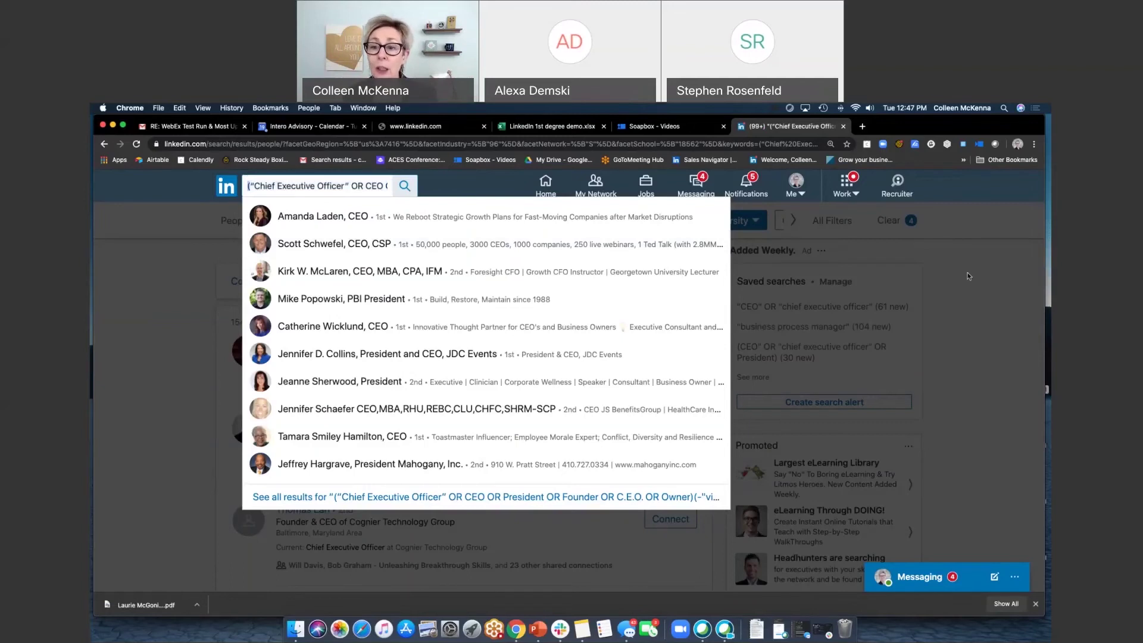
click(1009, 412)
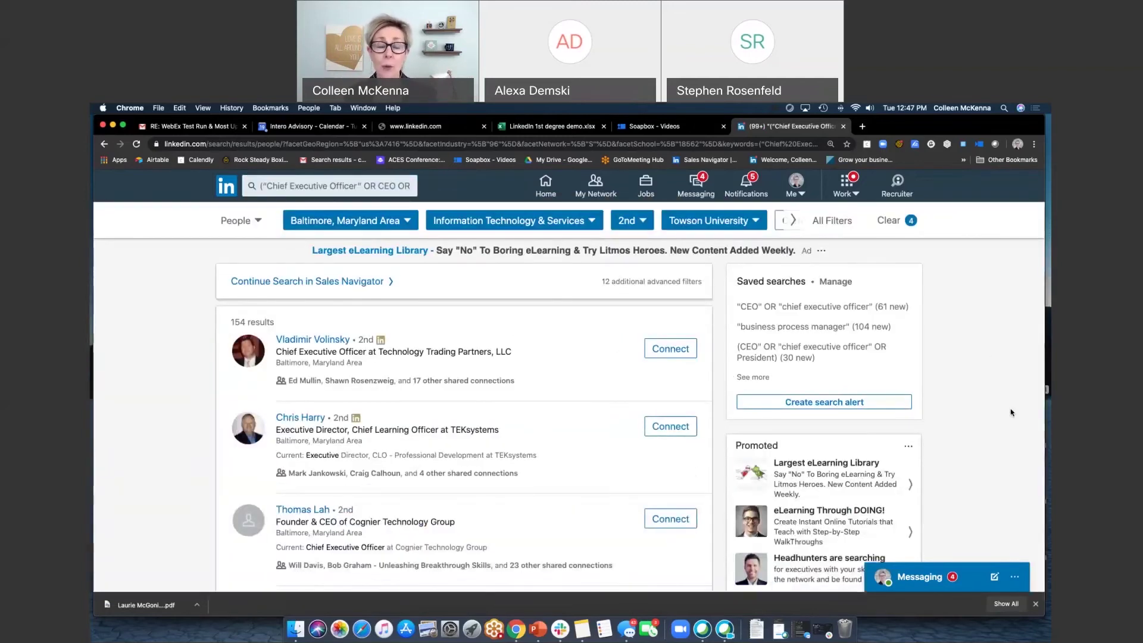